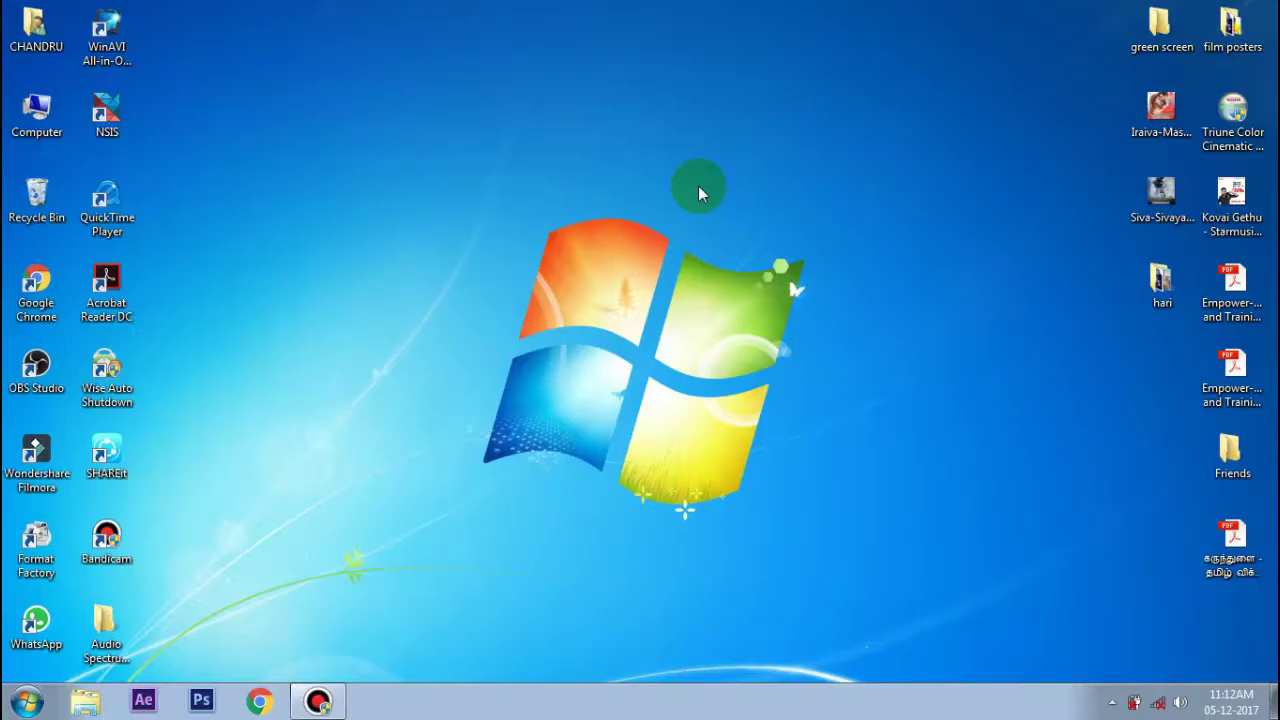
# Step: Launch After Effects and import the music track The_Simplest.mp3 into the project
pyautogui.click(143, 700)
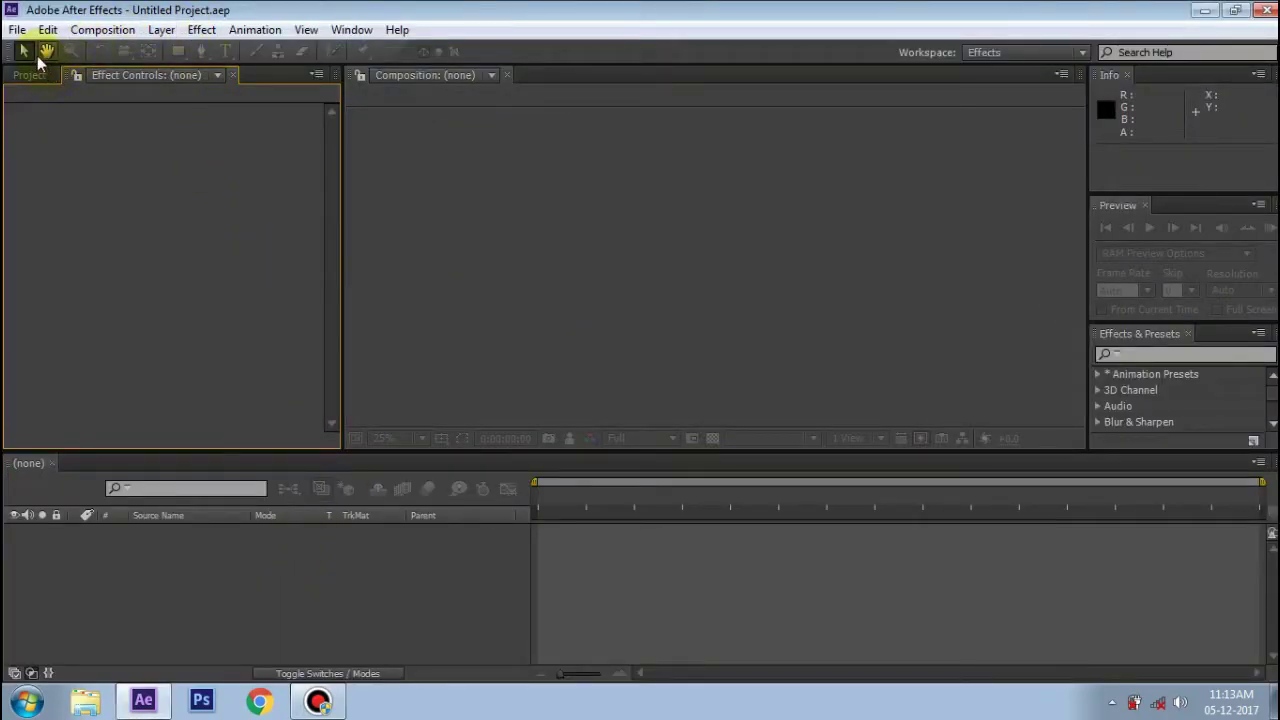
pyautogui.click(36, 75)
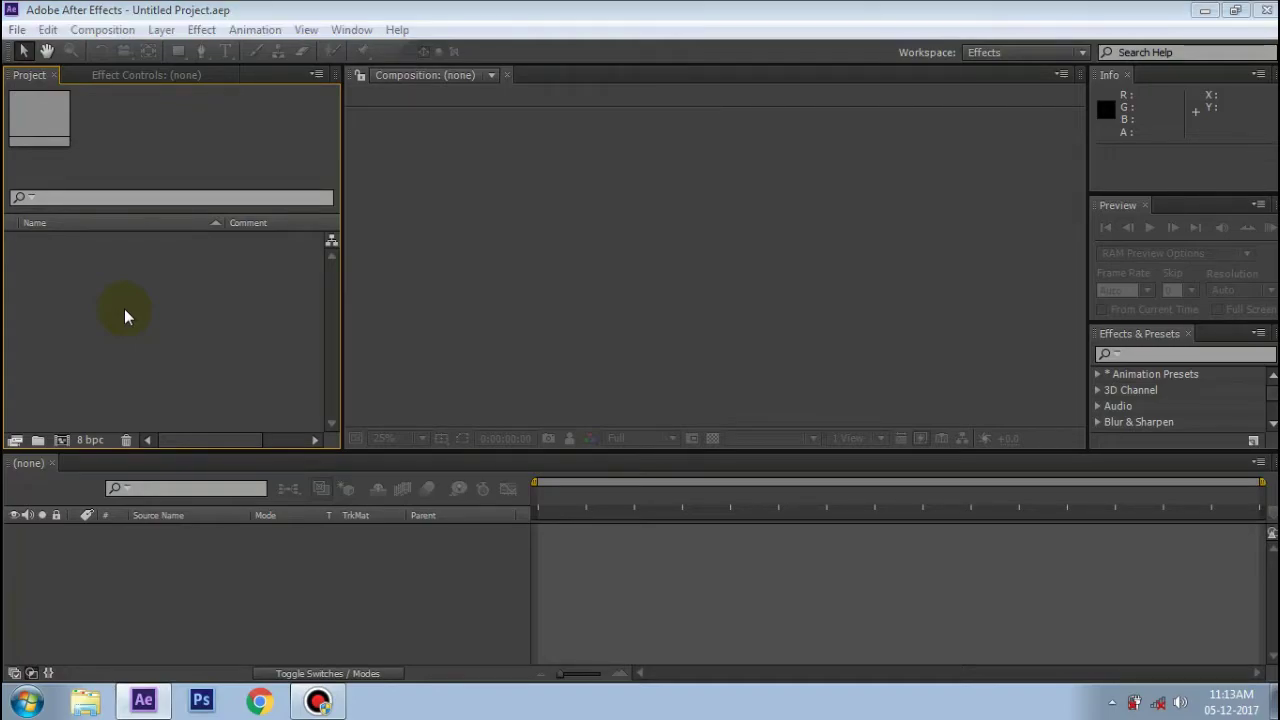
pyautogui.doubleClick(124, 310)
pyautogui.click(200, 329)
pyautogui.click(488, 386)
# Step: Import the hd concert image from the Audio Spectrum Tutorial folder on the desktop
pyautogui.doubleClick(167, 310)
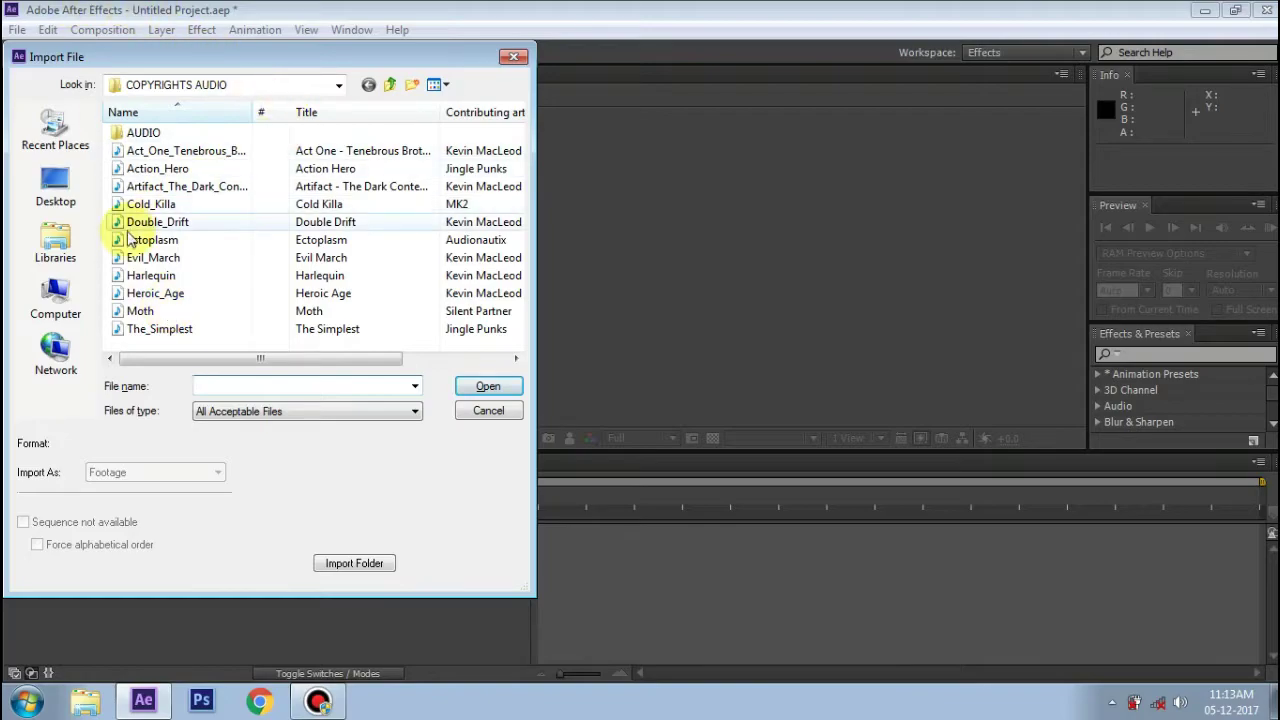
pyautogui.click(77, 200)
pyautogui.scroll(-5, 391, 209)
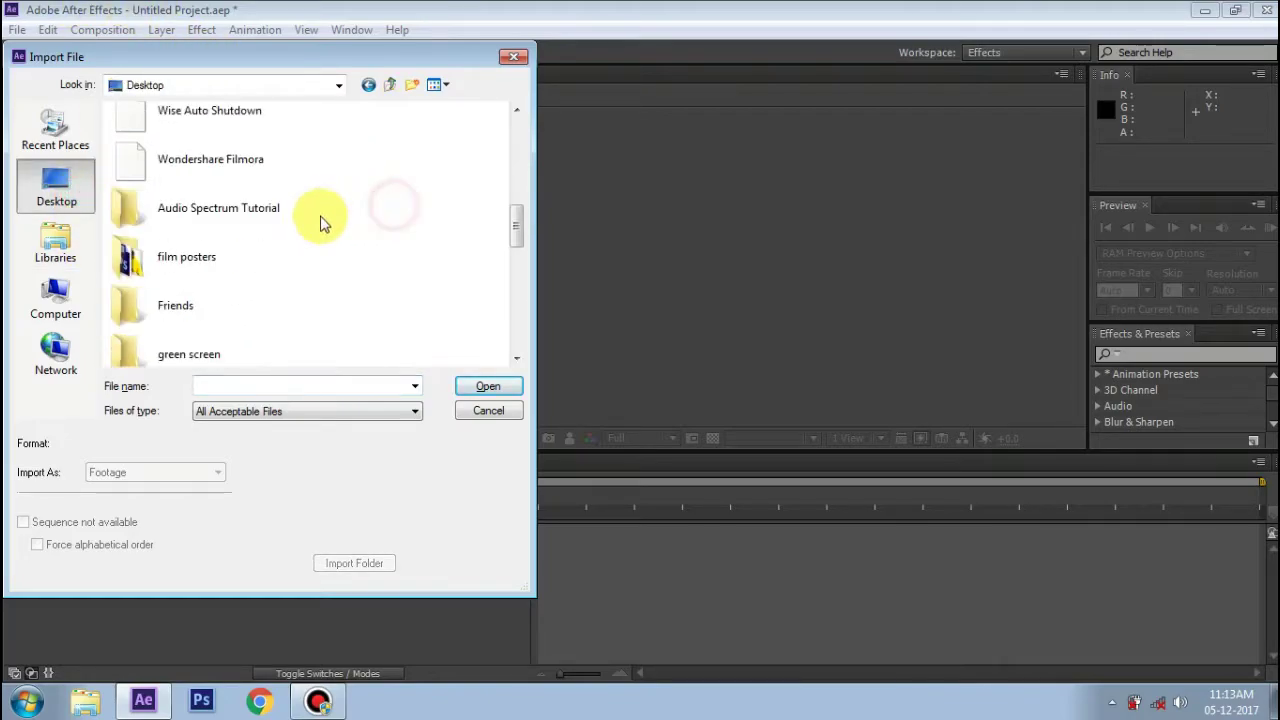
pyautogui.doubleClick(247, 218)
pyautogui.click(155, 180)
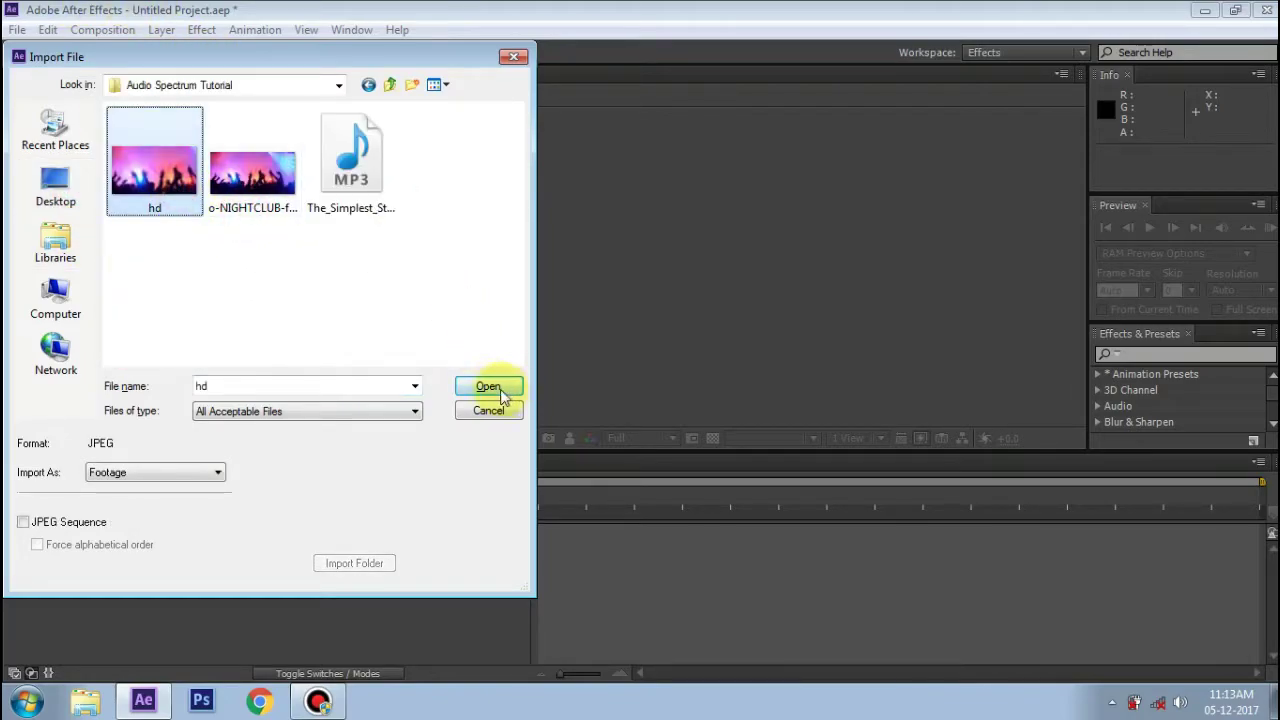
pyautogui.click(488, 386)
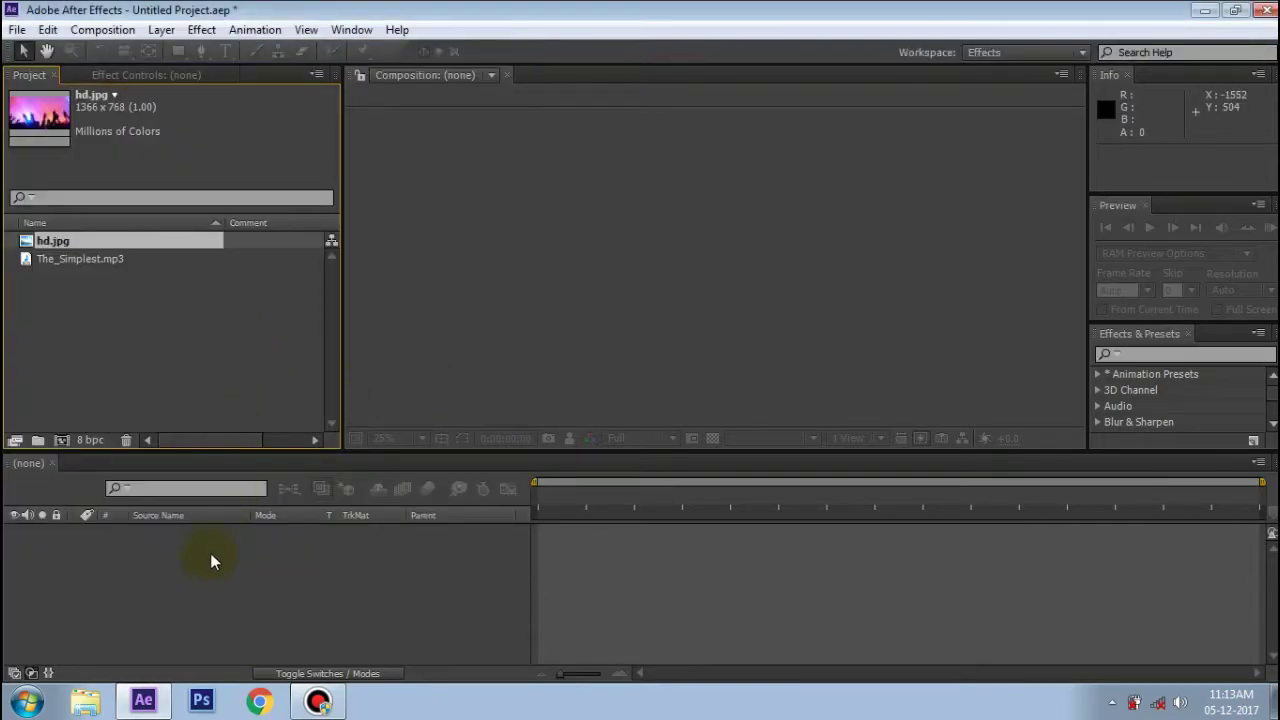
# Step: Create a composition named 'Audio Spectrum' at HDTV 1080 29.97 fps, 1920×1080, lasting 40 seconds
pyautogui.rightClick(174, 358)
pyautogui.click(250, 362)
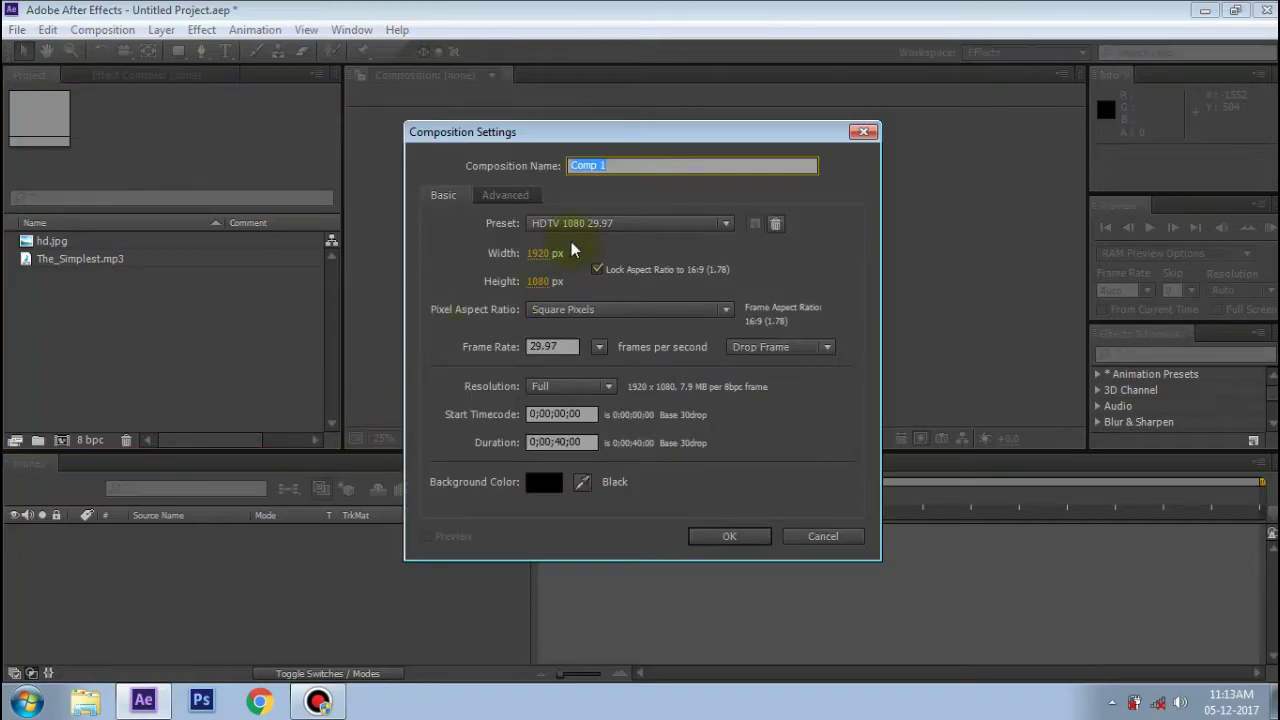
pyautogui.write('Audio Spectrum')
pyautogui.click(726, 536)
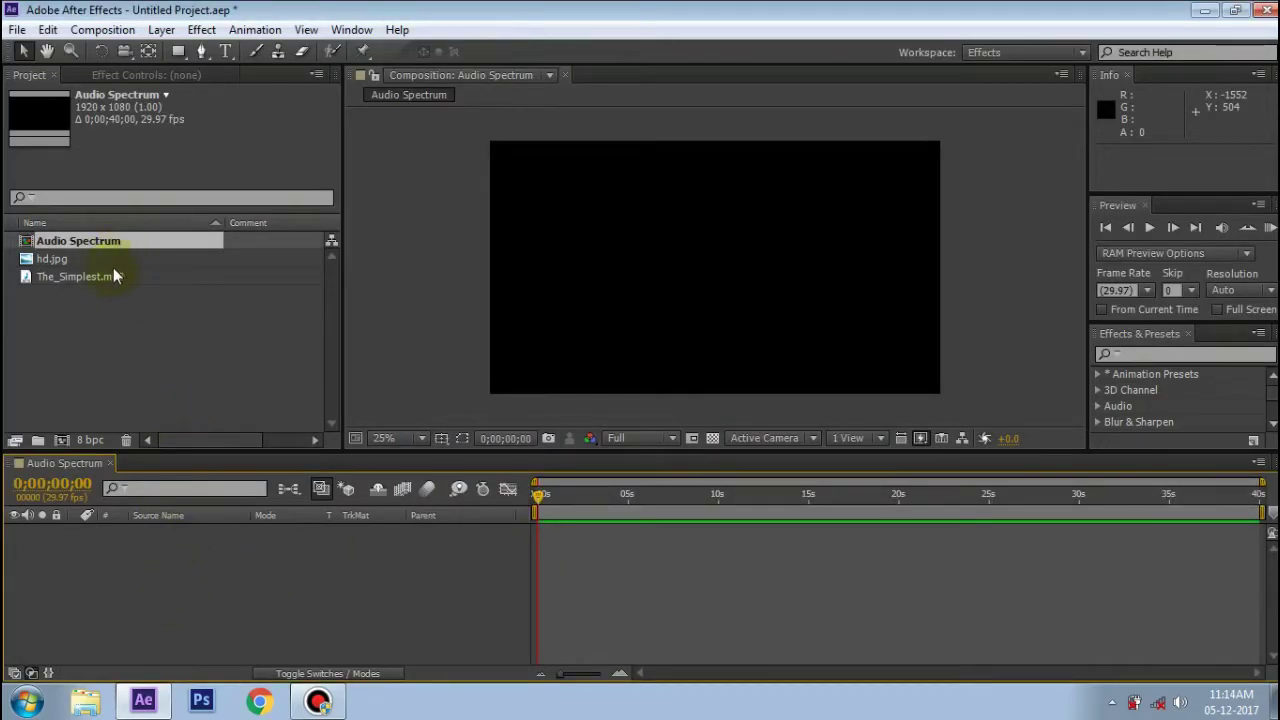
# Step: Add hd.jpg to the Audio Spectrum composition and scale it to 146%
pyautogui.moveTo(93, 258); pyautogui.dragTo(104, 542)
pyautogui.press('s')
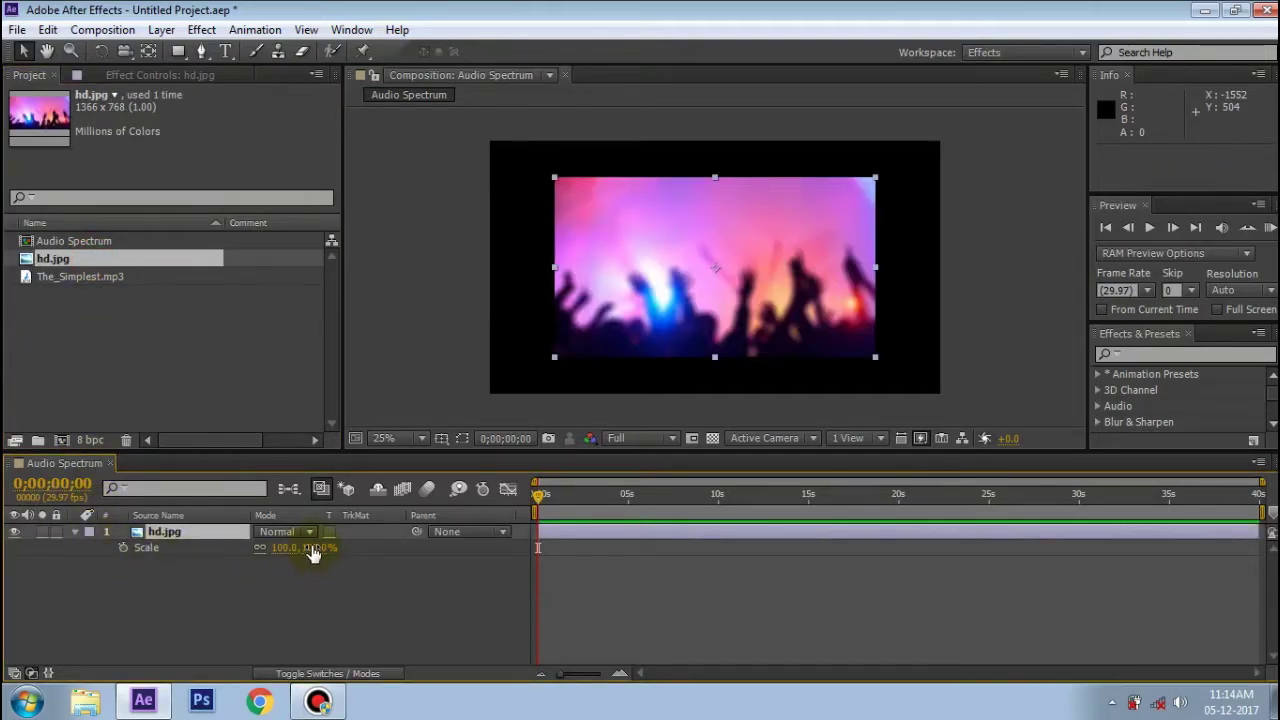
pyautogui.moveTo(312, 553); pyautogui.dragTo(353, 543)
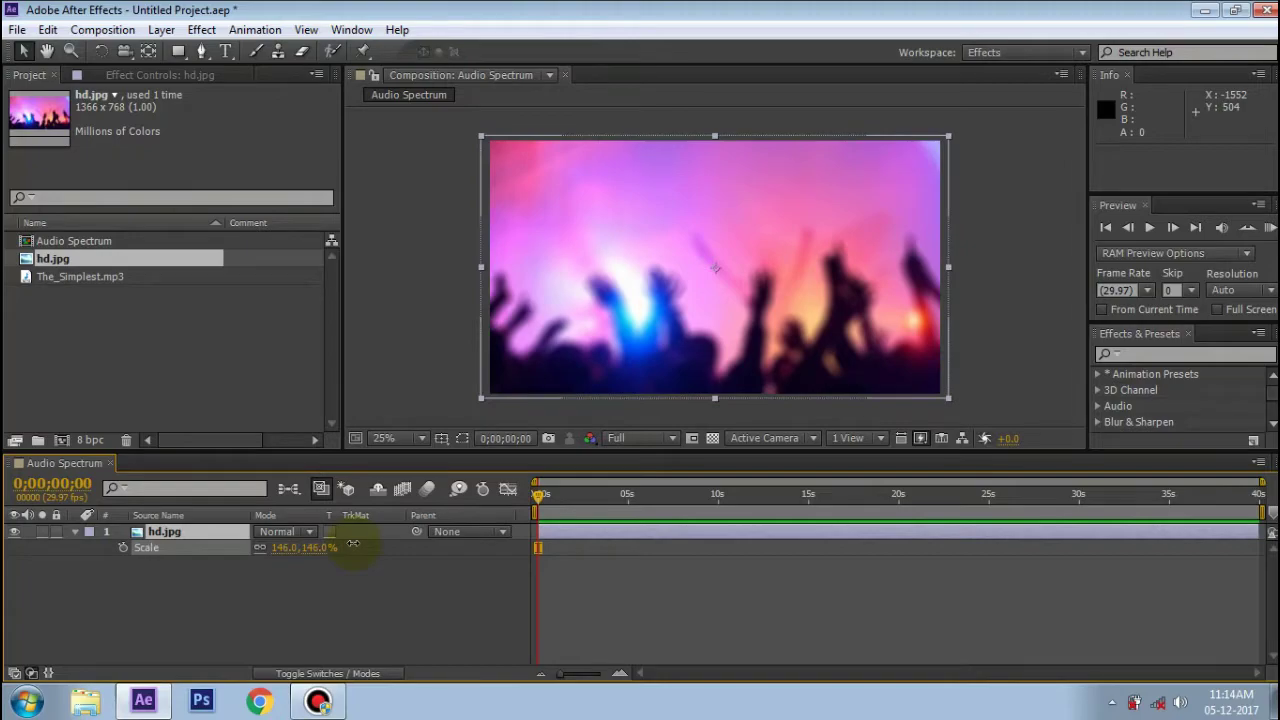
# Step: Keyframe the hd.jpg layer's opacity and lower it to about 57%
pyautogui.click(155, 532)
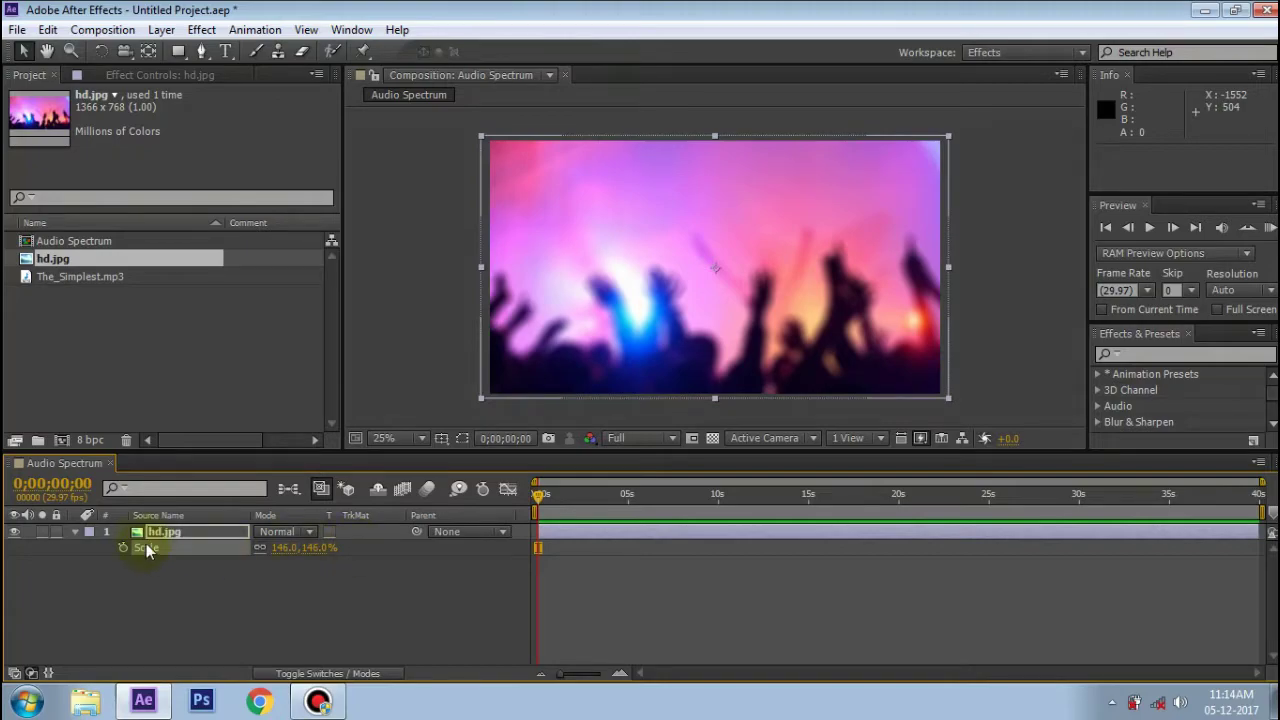
pyautogui.click(73, 533)
pyautogui.click(75, 533)
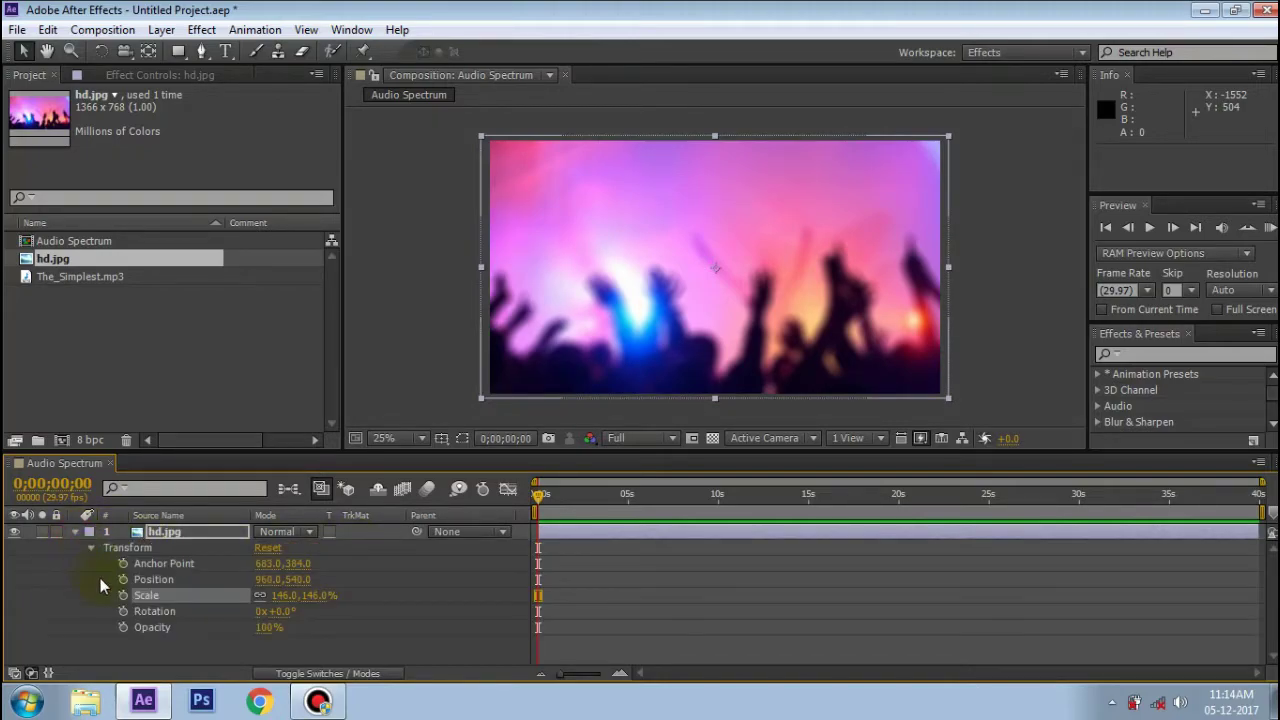
pyautogui.click(123, 628)
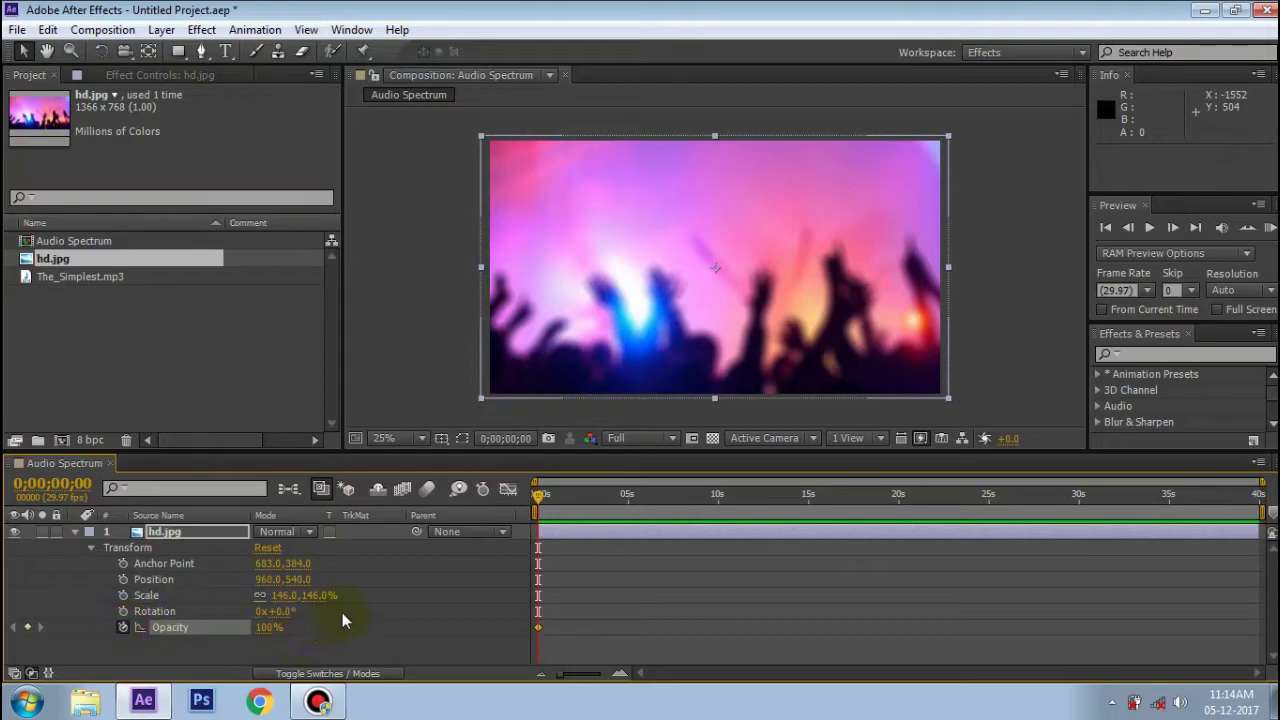
pyautogui.moveTo(268, 628); pyautogui.dragTo(238, 634)
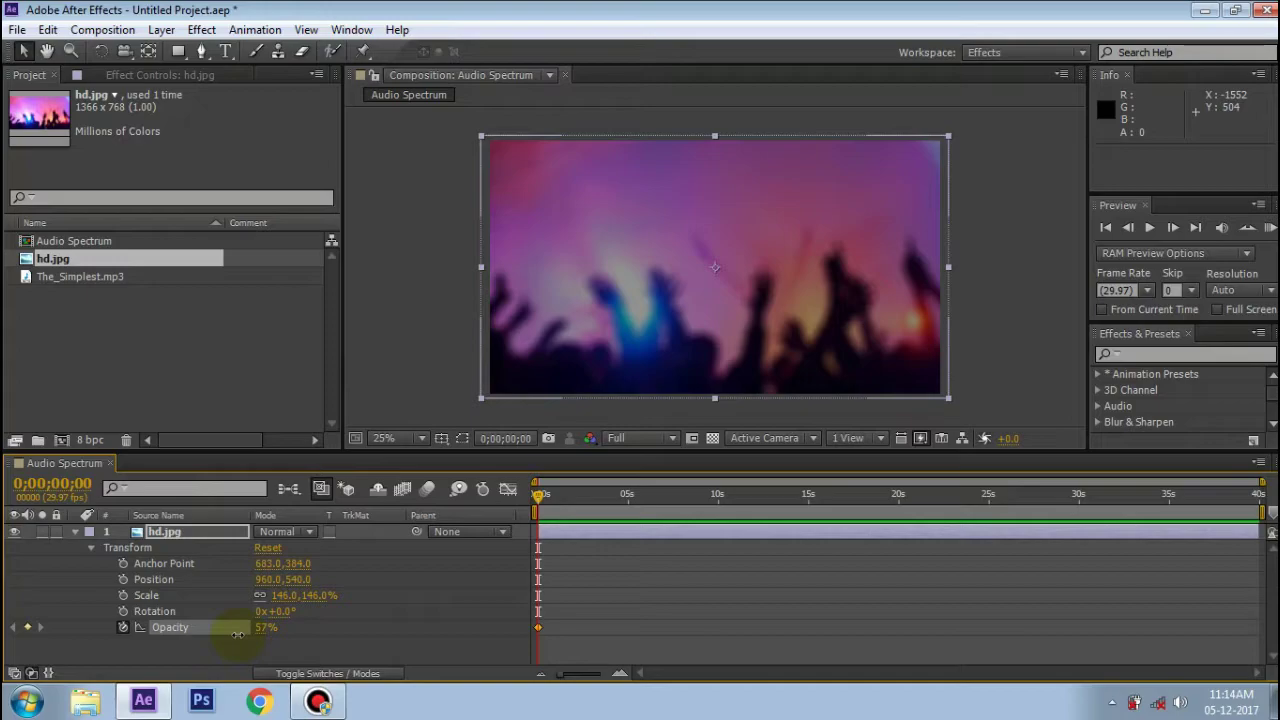
pyautogui.click(75, 533)
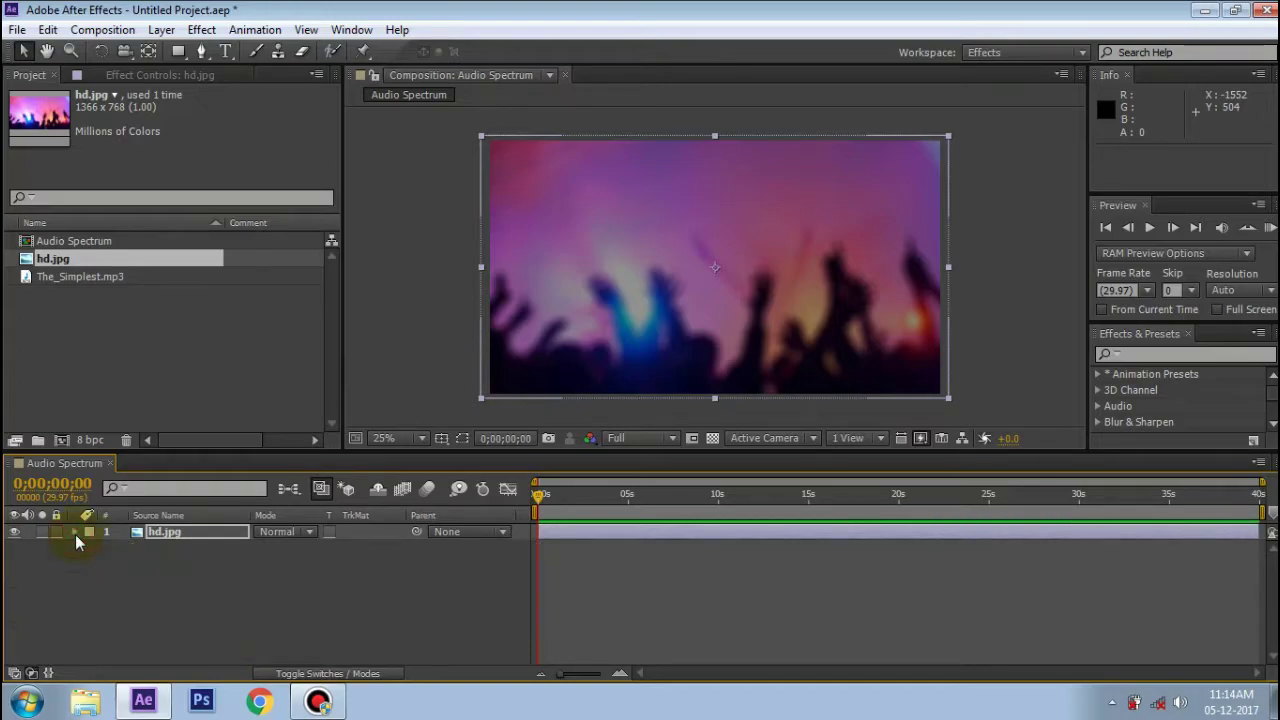
# Step: Add a new black 1920×1080 solid, renaming it from 'Audio Spectrum' to 'Spectrum'
pyautogui.rightClick(162, 587)
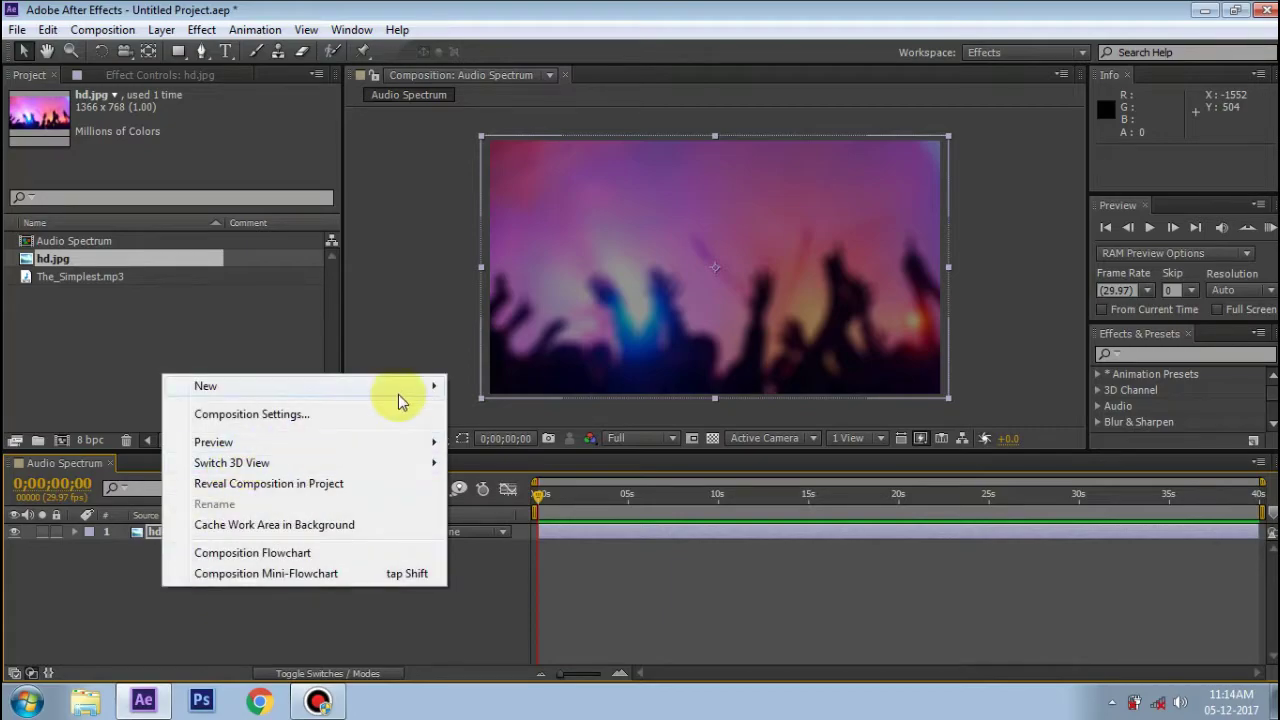
pyautogui.moveTo(430, 397)
pyautogui.click(488, 434)
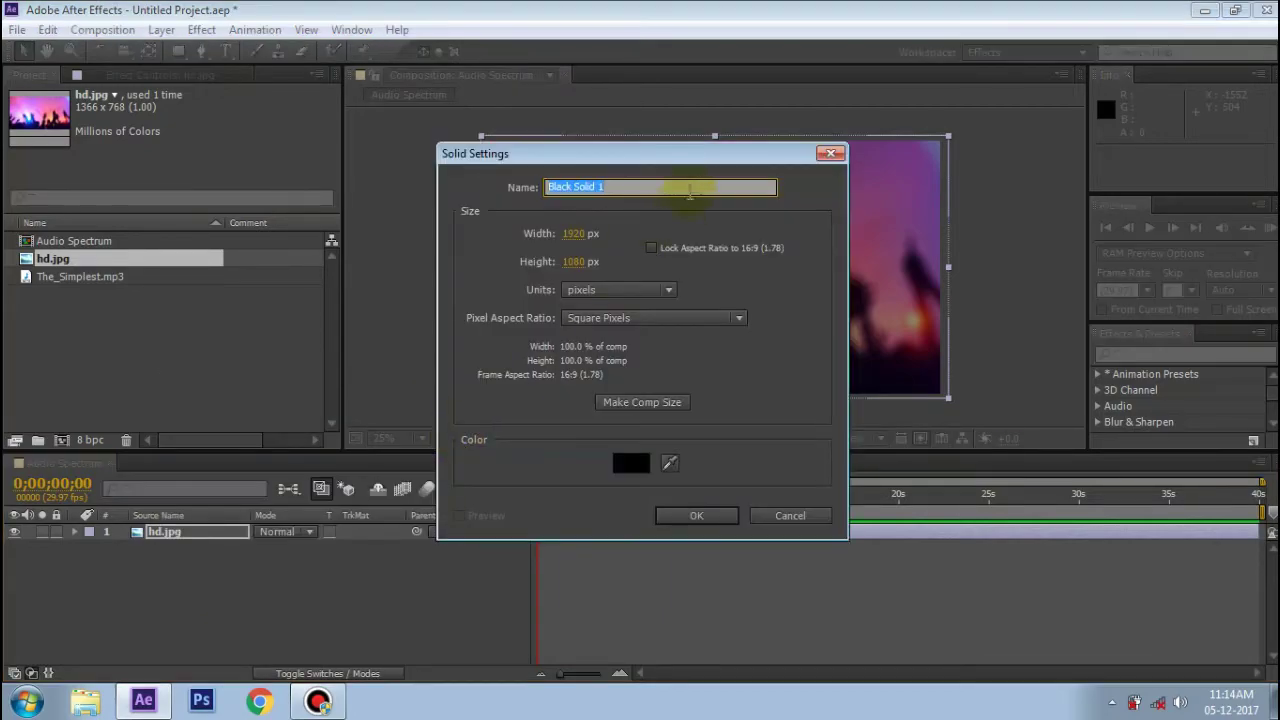
pyautogui.write('Audio Spectrum')
pyautogui.doubleClick(562, 187)
pyautogui.press('BackSpace')
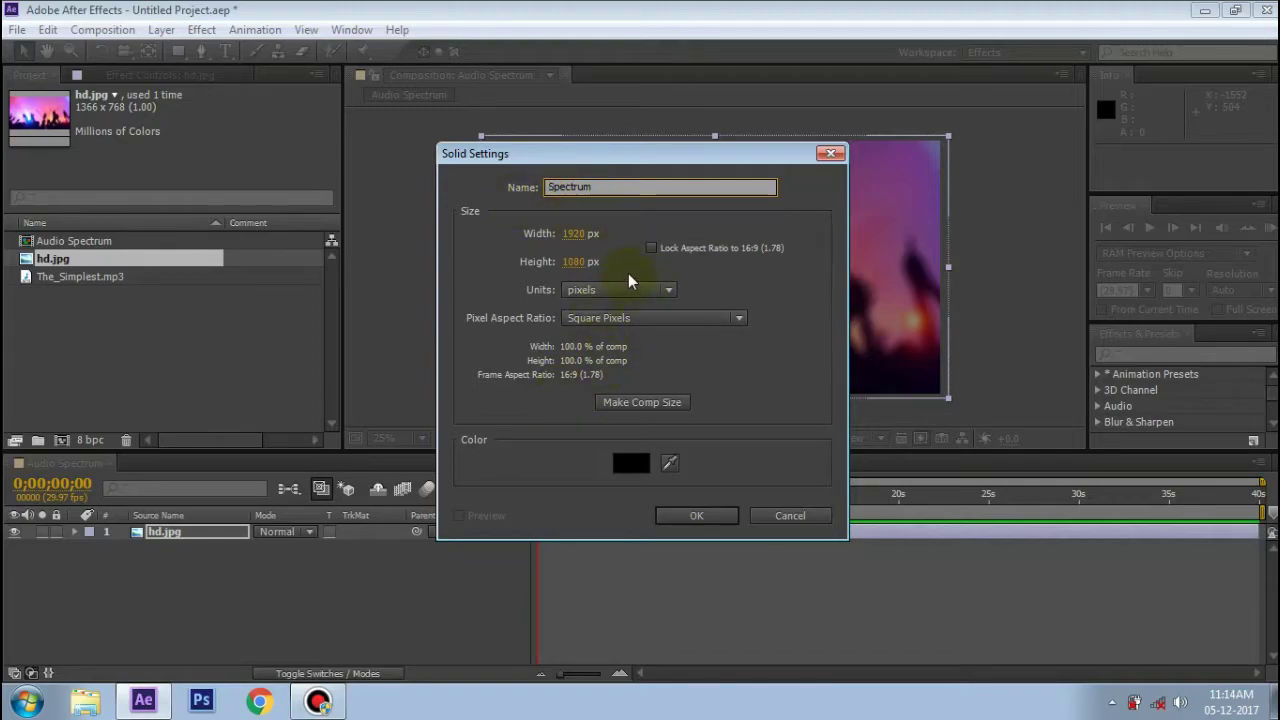
pyautogui.click(695, 516)
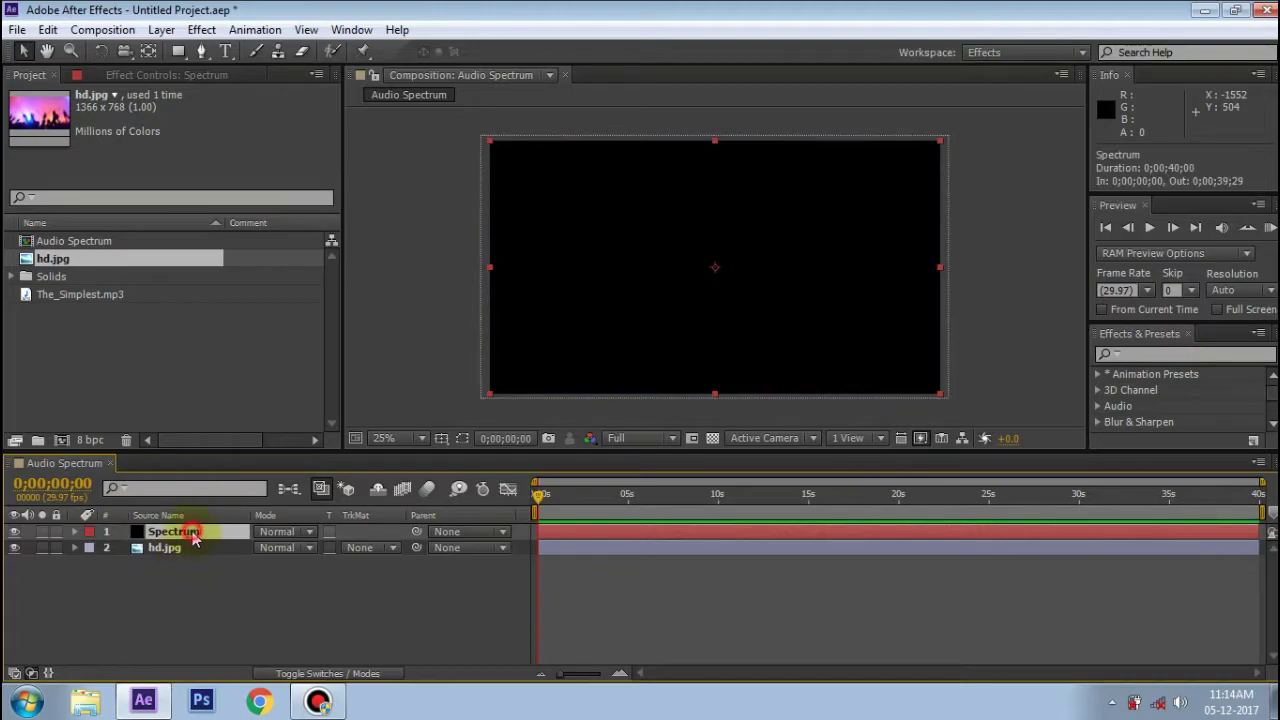
pyautogui.click(202, 30)
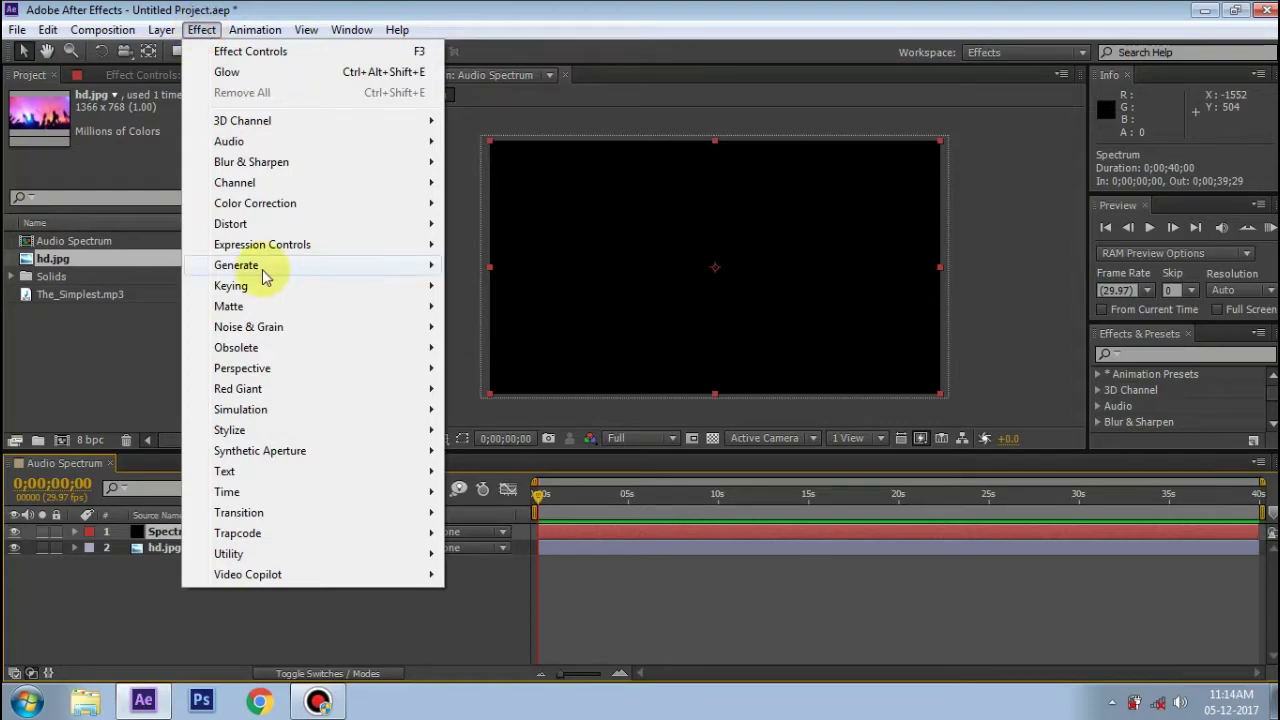
# Step: Apply Generate > Audio Spectrum to the Spectrum solid, leaving its Audio Layer unchanged for now
pyautogui.moveTo(264, 274)
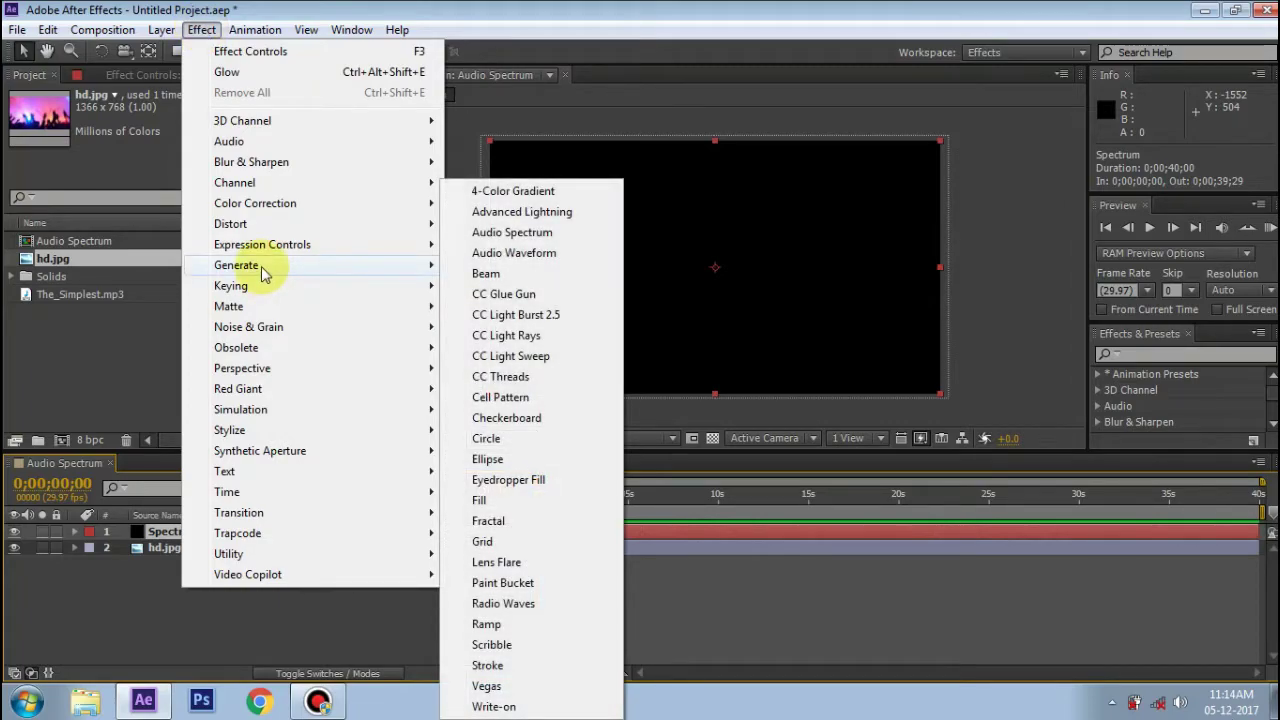
pyautogui.click(507, 234)
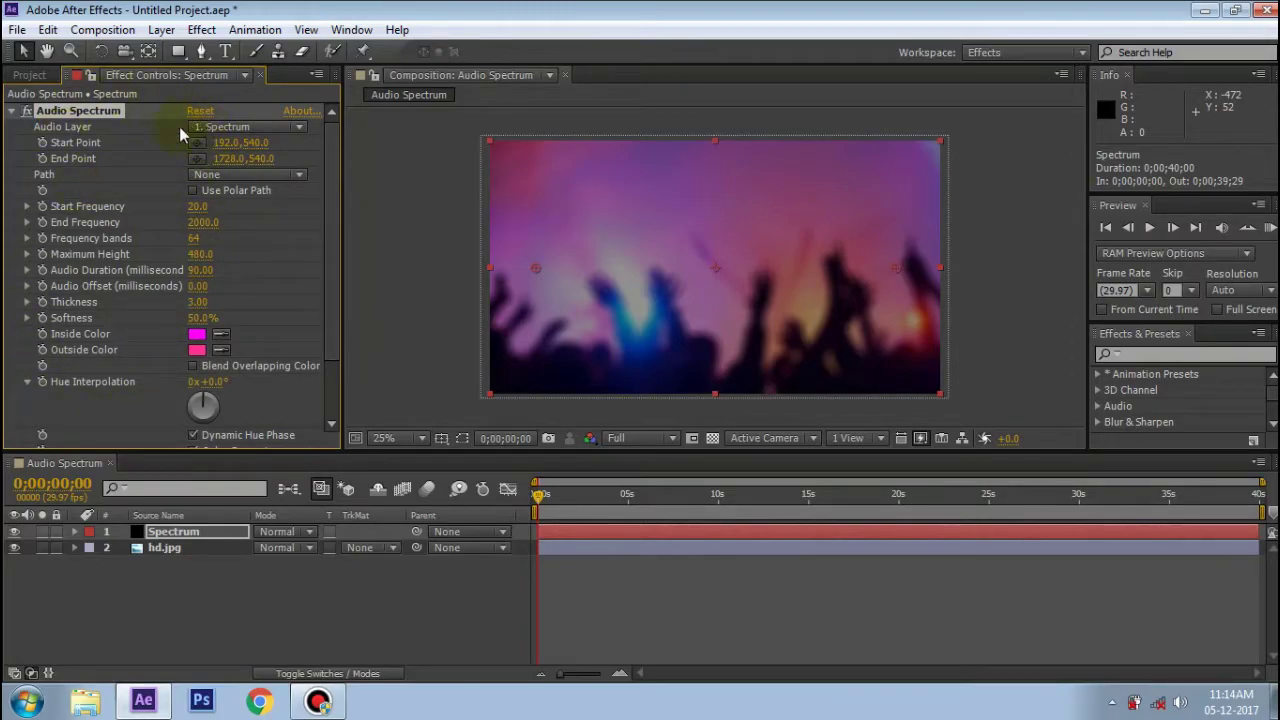
pyautogui.click(247, 129)
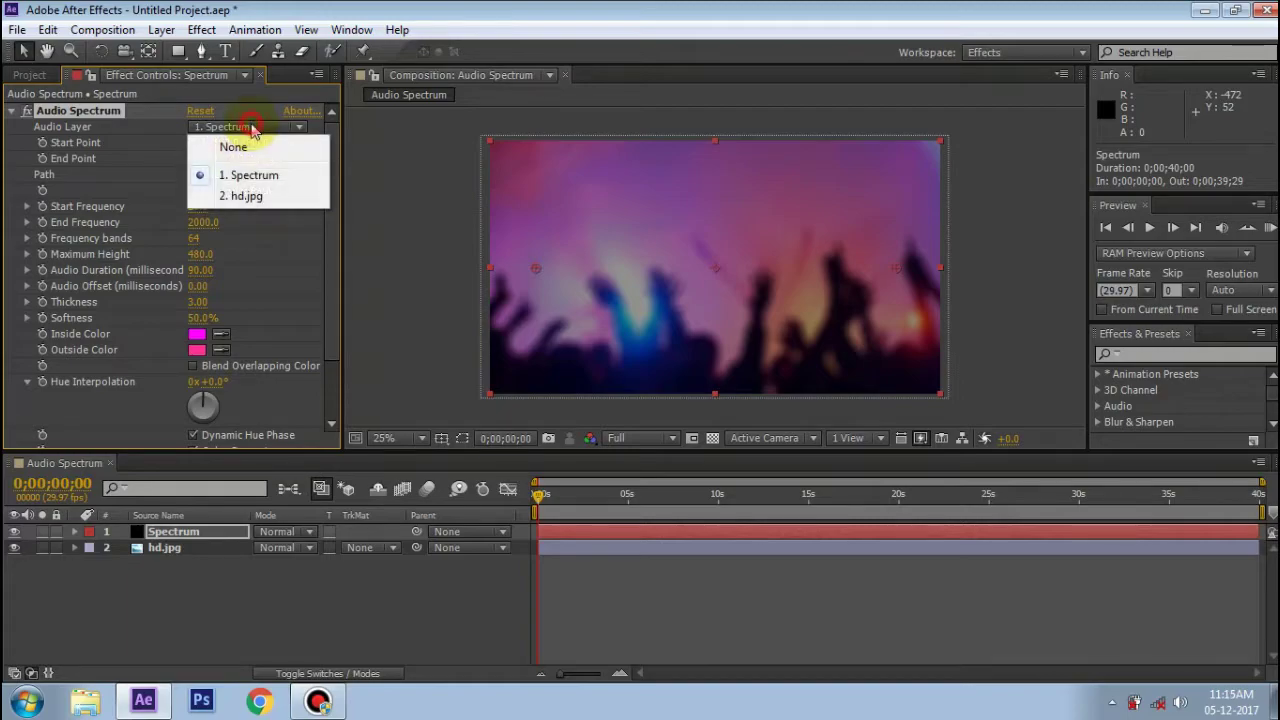
pyautogui.click(172, 597)
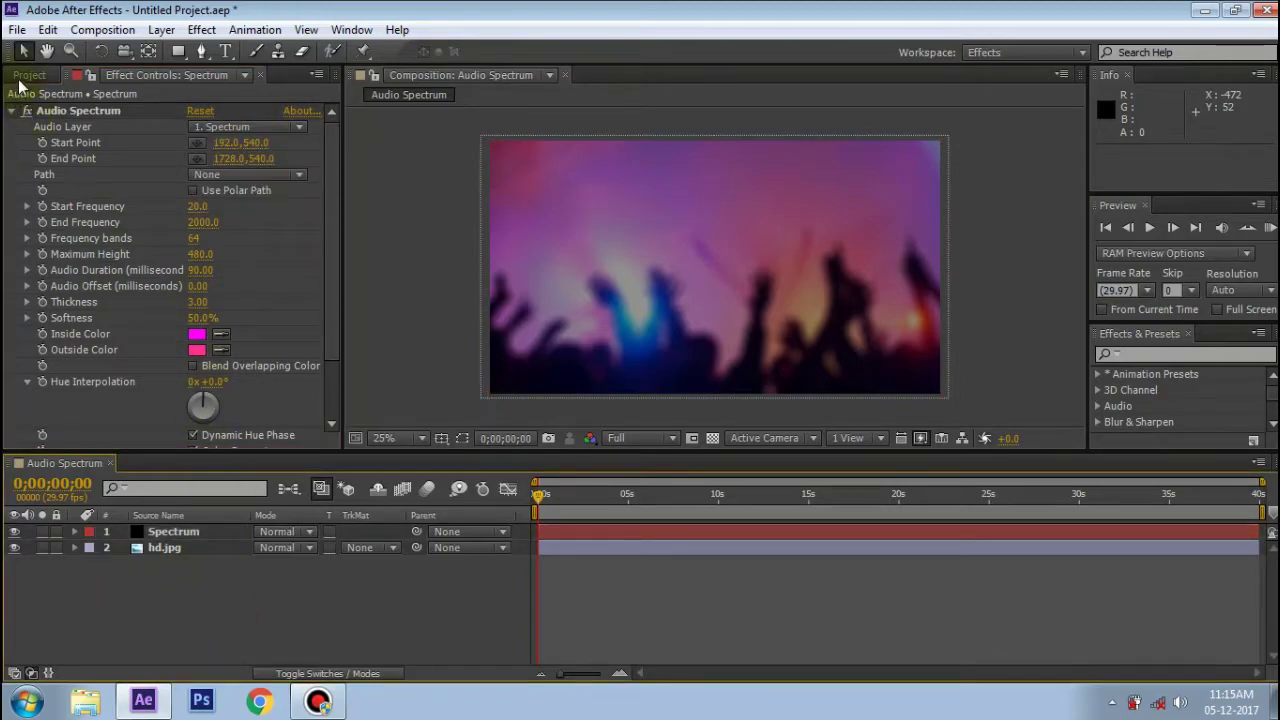
# Step: Add The_Simplest.mp3 to the composition as layer 3 and choose it as the Audio Spectrum's Audio Layer
pyautogui.click(29, 74)
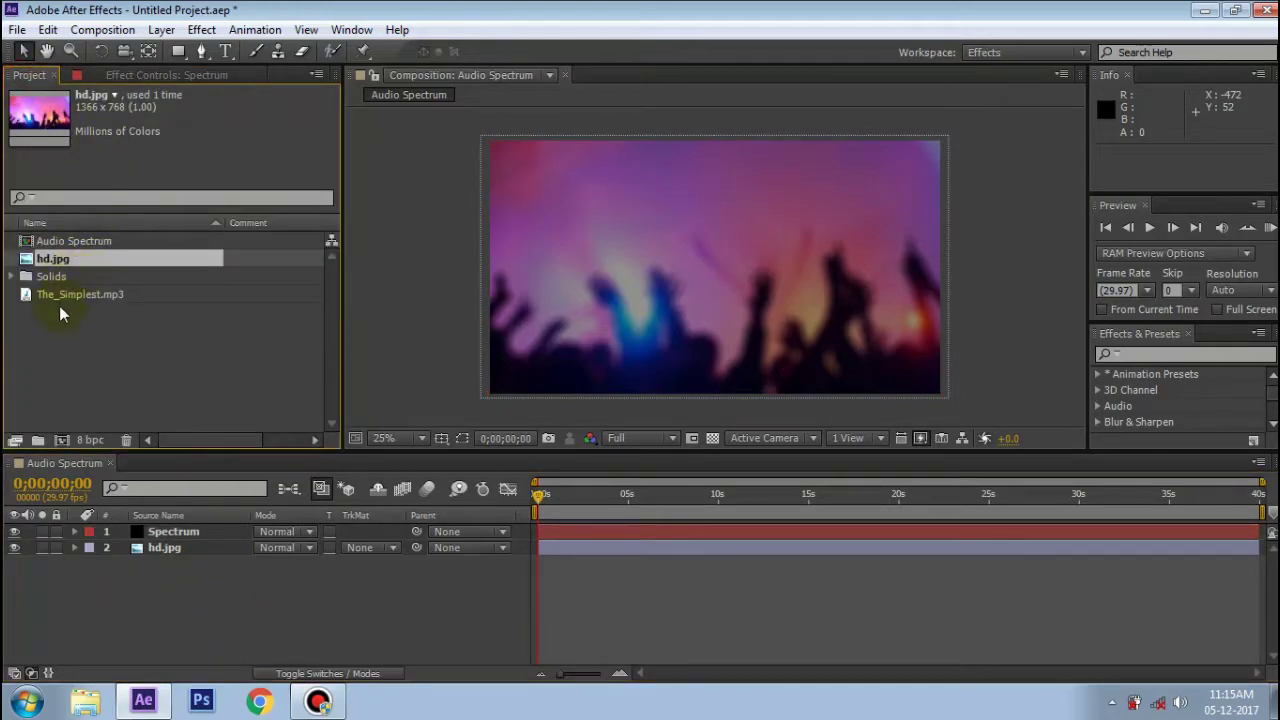
pyautogui.moveTo(58, 302); pyautogui.dragTo(90, 628)
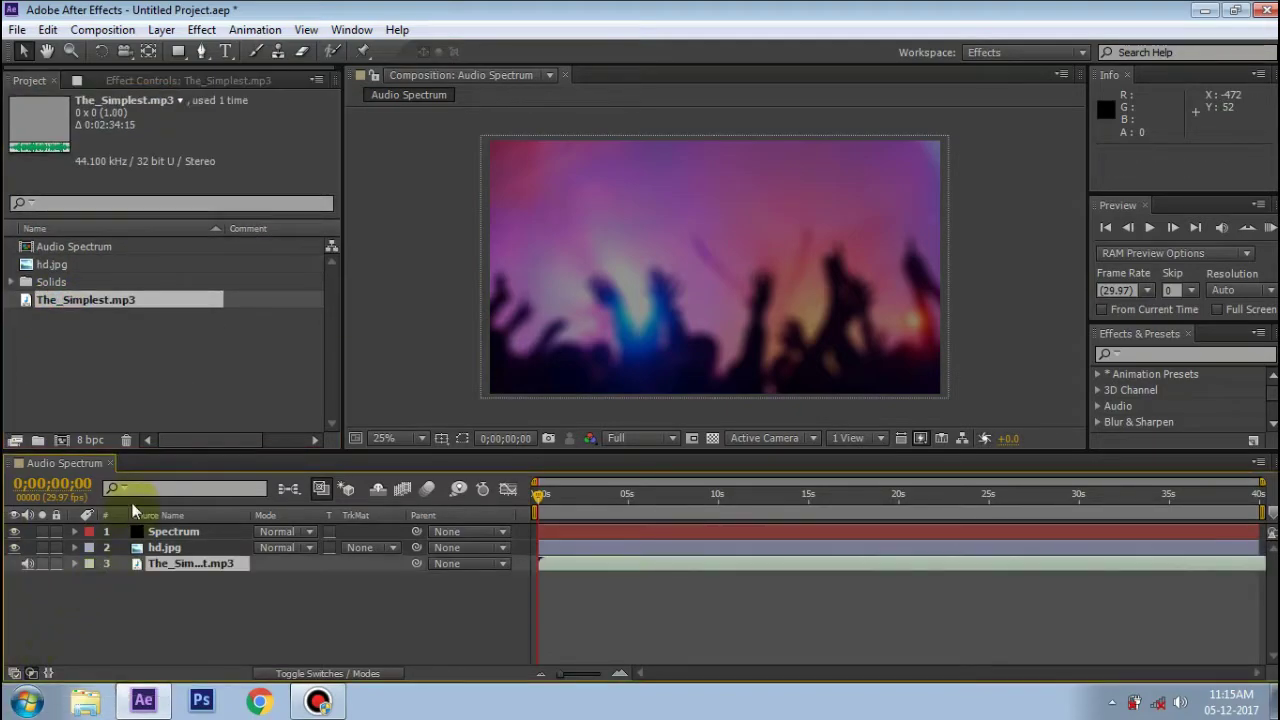
pyautogui.click(173, 531)
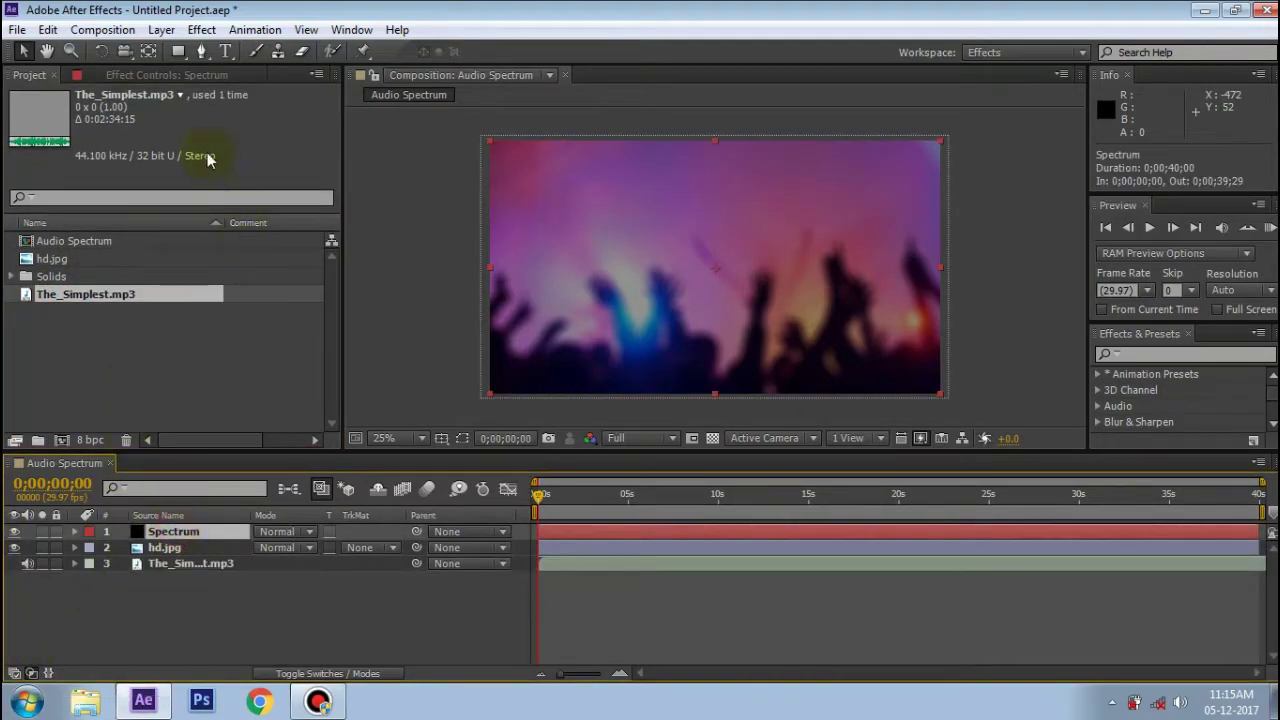
pyautogui.click(179, 75)
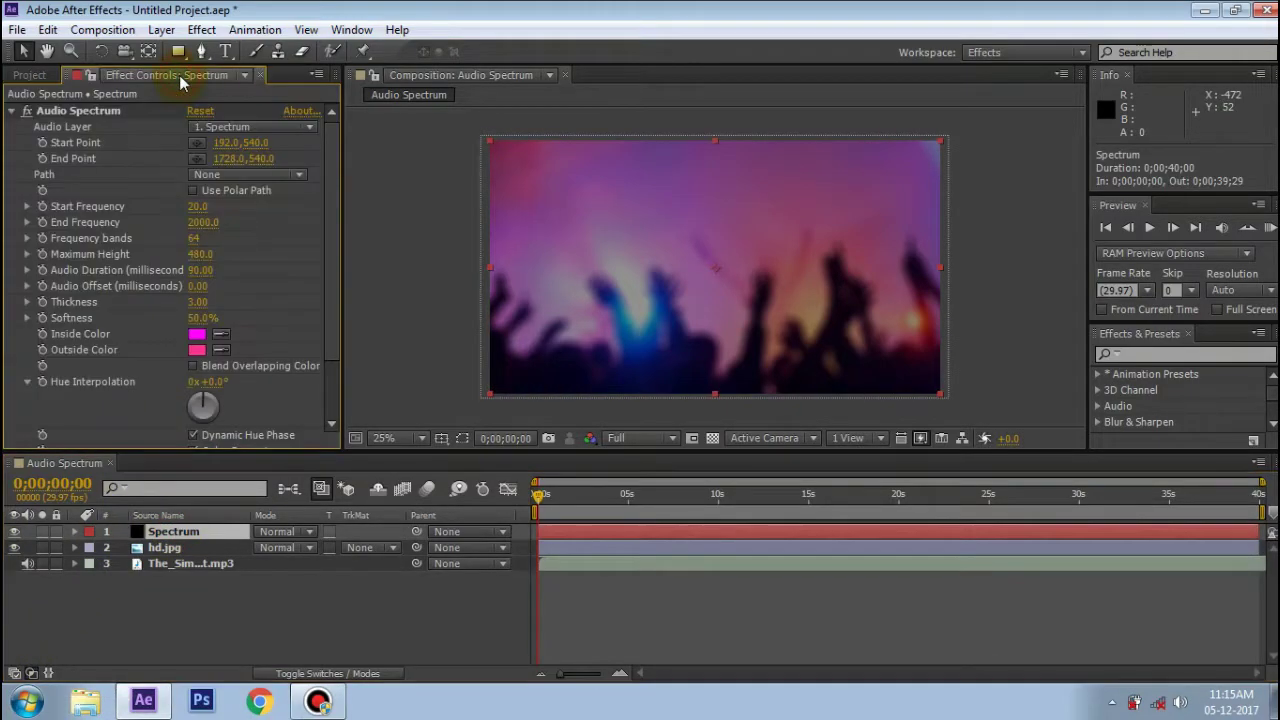
pyautogui.click(229, 127)
pyautogui.click(238, 213)
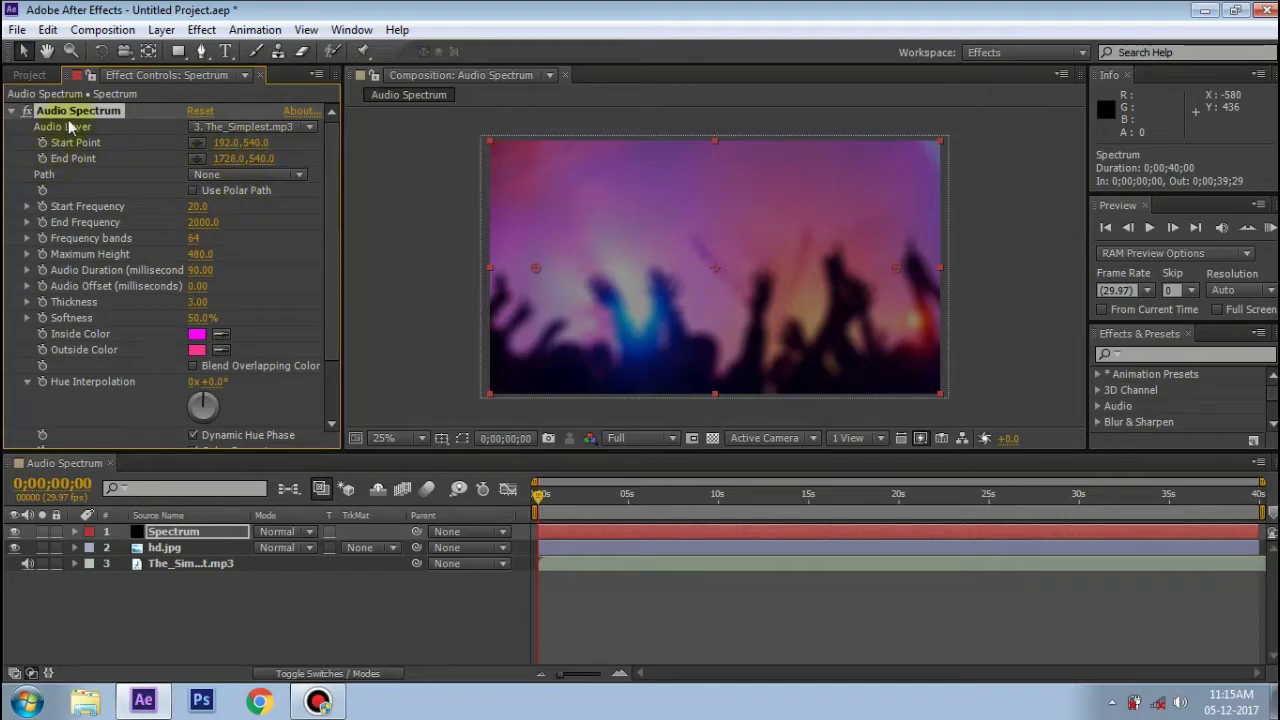
pyautogui.click(228, 143)
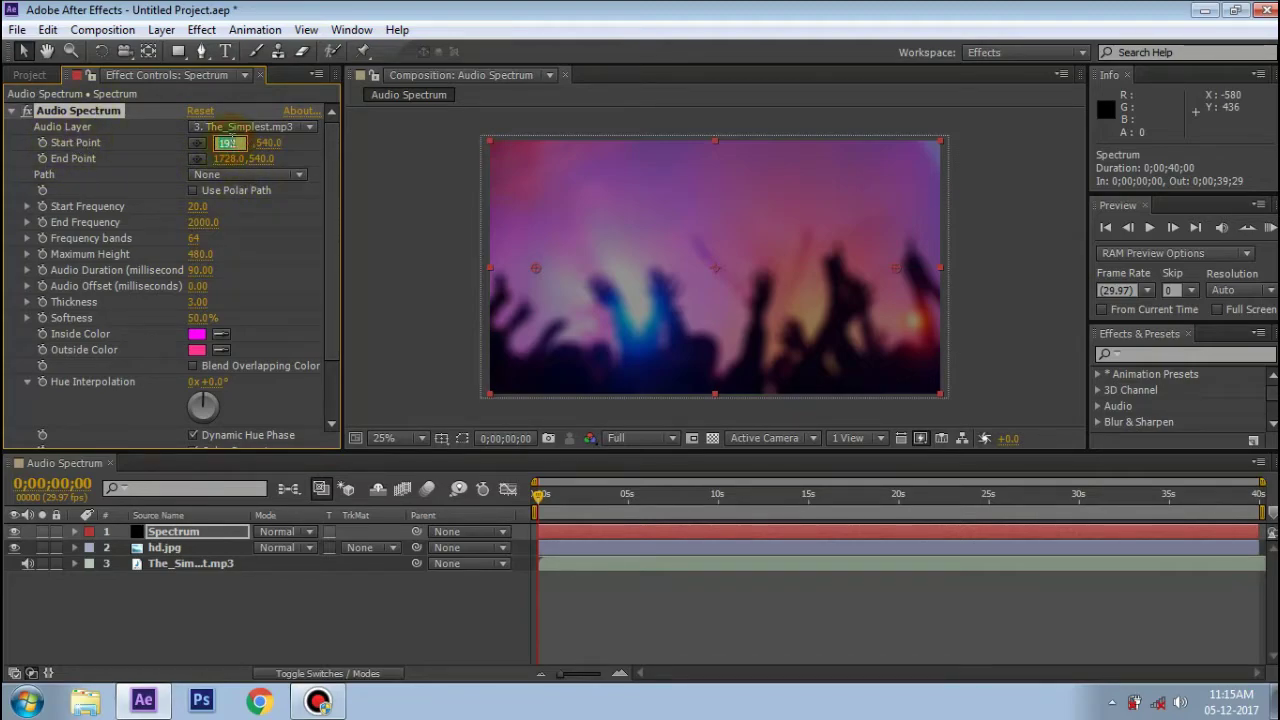
# Step: Keep the start point at 192,540 and set Start Frequency 1 and End Frequency 1500
pyautogui.write('19')
pyautogui.click(293, 141)
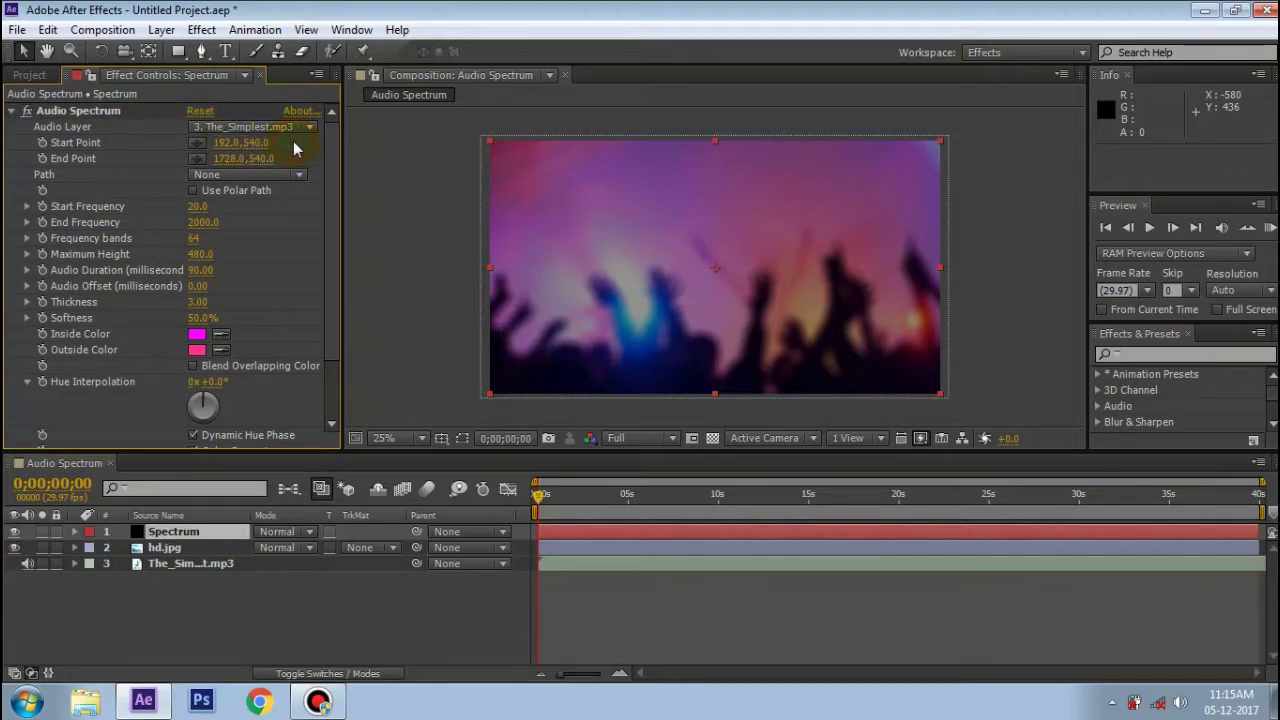
pyautogui.click(196, 207)
pyautogui.write('1')
pyautogui.press('Return')
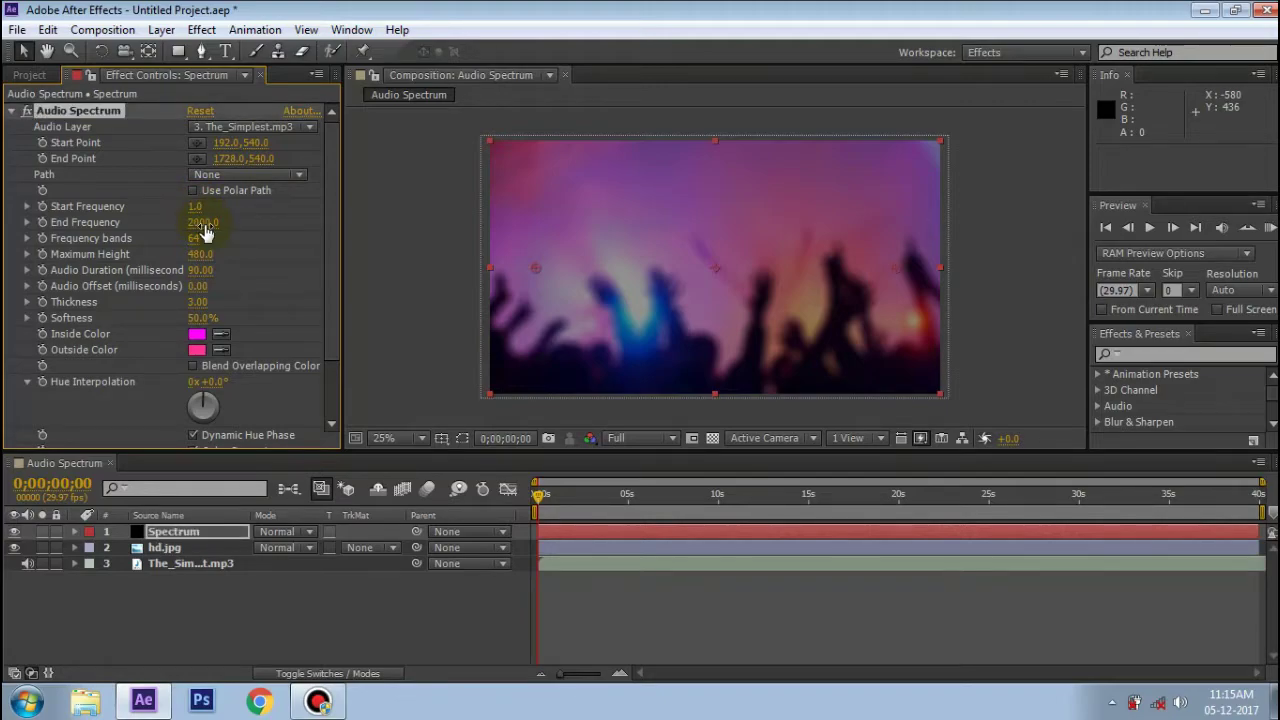
pyautogui.click(205, 220)
pyautogui.write('1500')
pyautogui.press('Return')
# Step: Set Frequency bands to 150 and Maximum Height to 5000
pyautogui.click(196, 238)
pyautogui.click(200, 238)
pyautogui.write('150')
pyautogui.press('Return')
pyautogui.click(200, 254)
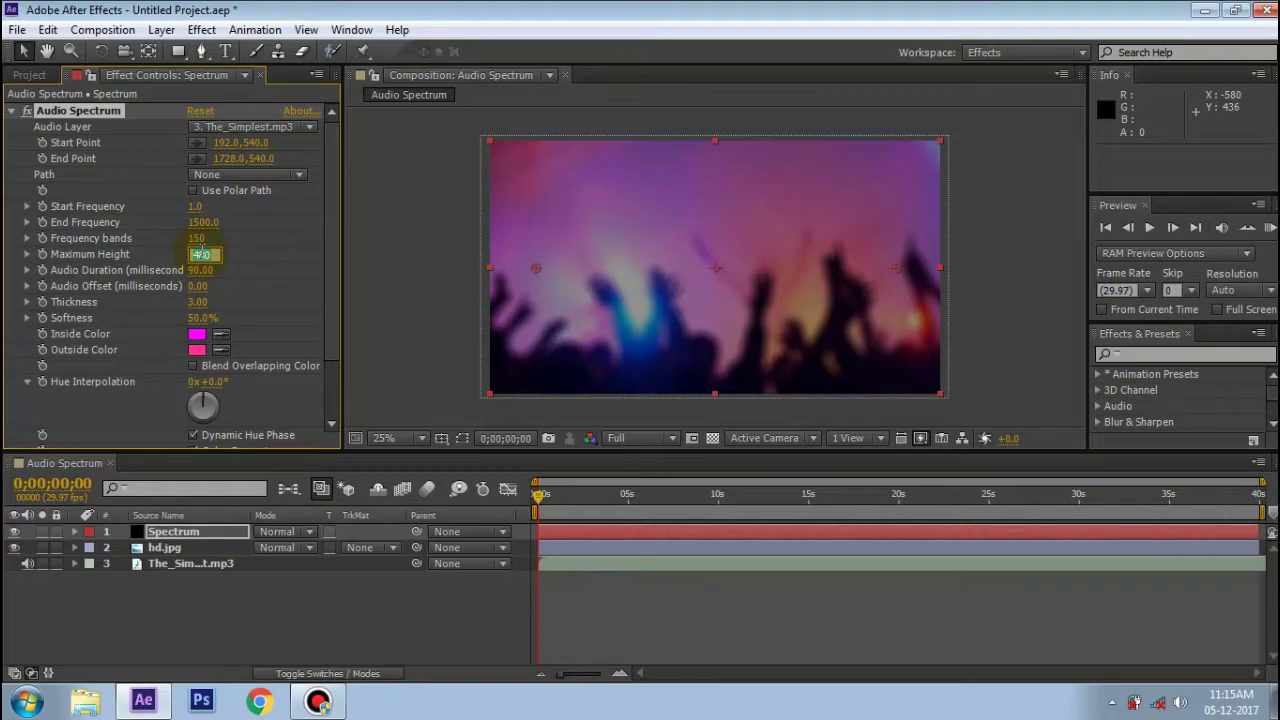
pyautogui.write('5')
pyautogui.press('Return')
# Step: Set Audio Duration to 125 ms and bar Thickness to 5
pyautogui.click(200, 270)
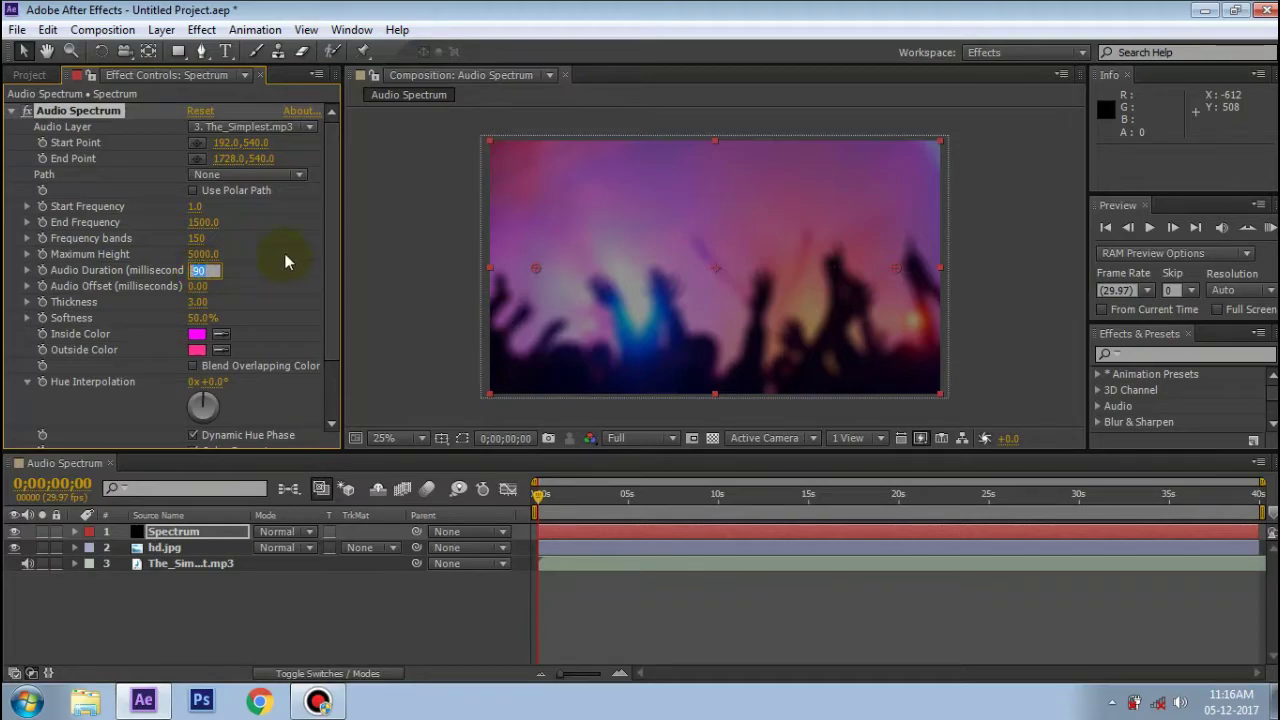
pyautogui.write('125')
pyautogui.press('Return')
pyautogui.click(197, 302)
pyautogui.press('Return')
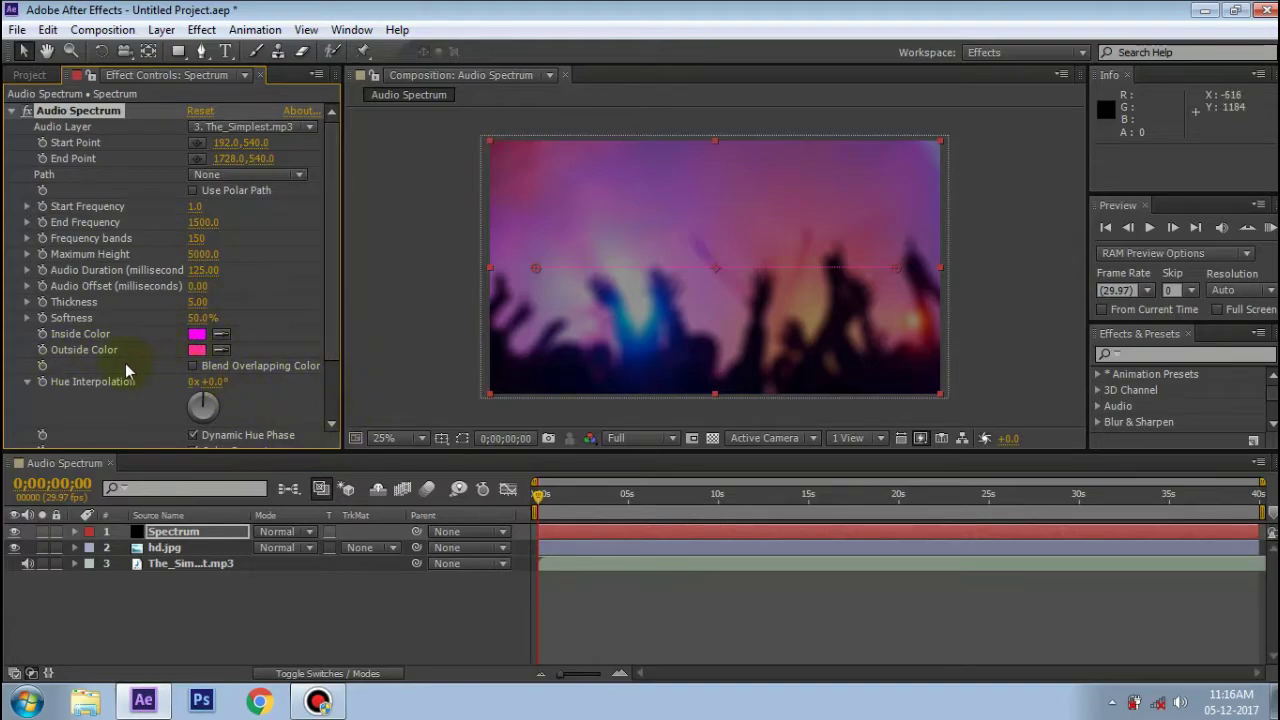
# Step: Move the playhead to 0;00;07;15 and bring up the magenta FF00FF Inside Color picker
pyautogui.moveTo(657, 500); pyautogui.dragTo(672, 497)
pyautogui.scroll(4, 683, 246)
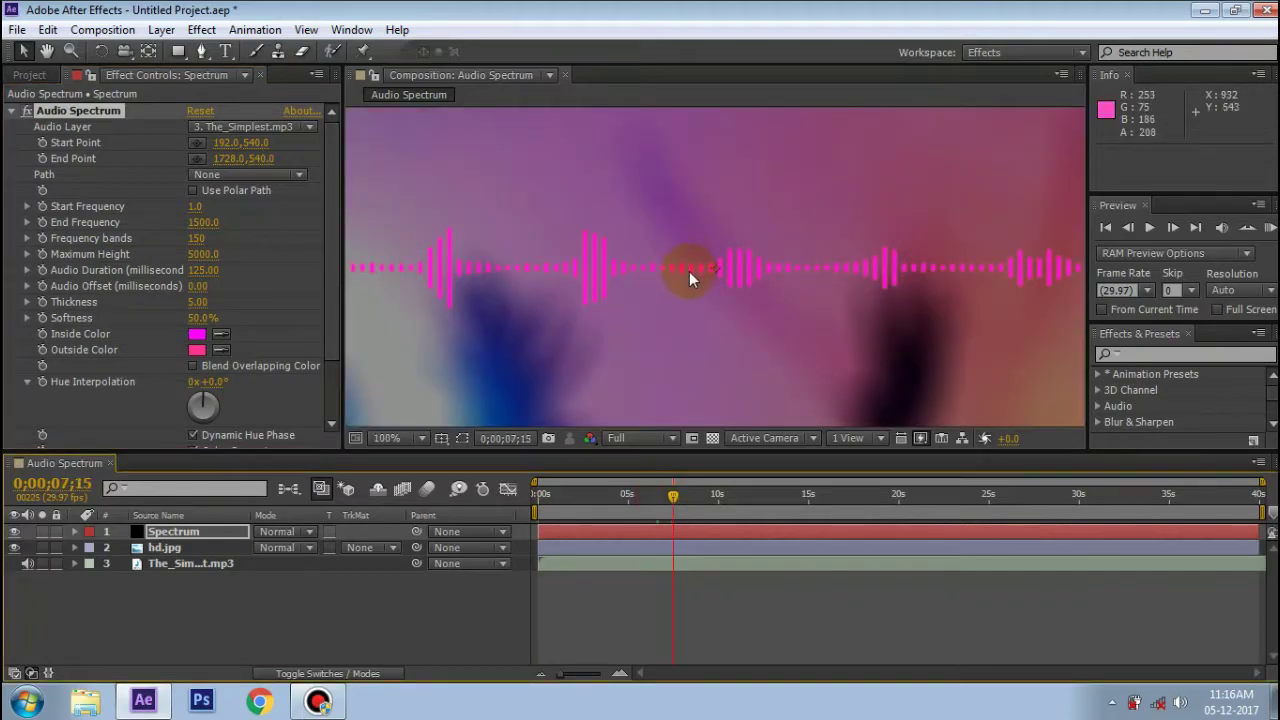
pyautogui.scroll(-2, 621, 270)
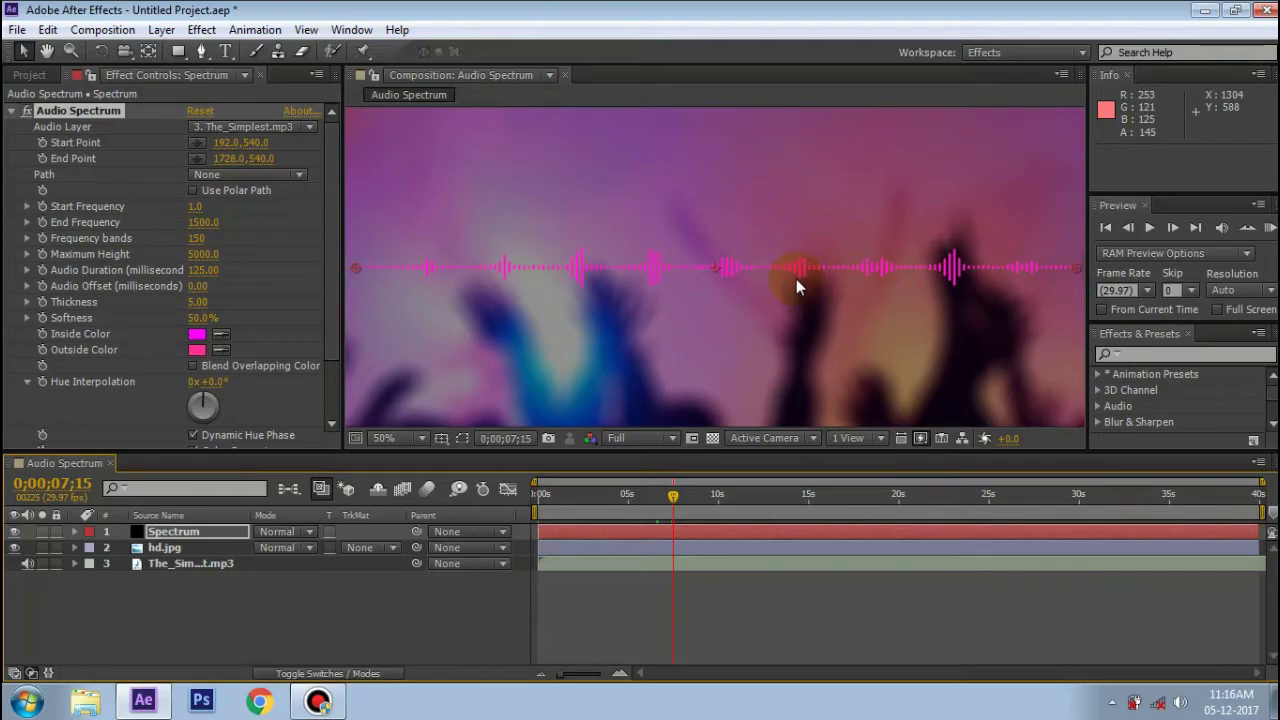
pyautogui.click(197, 334)
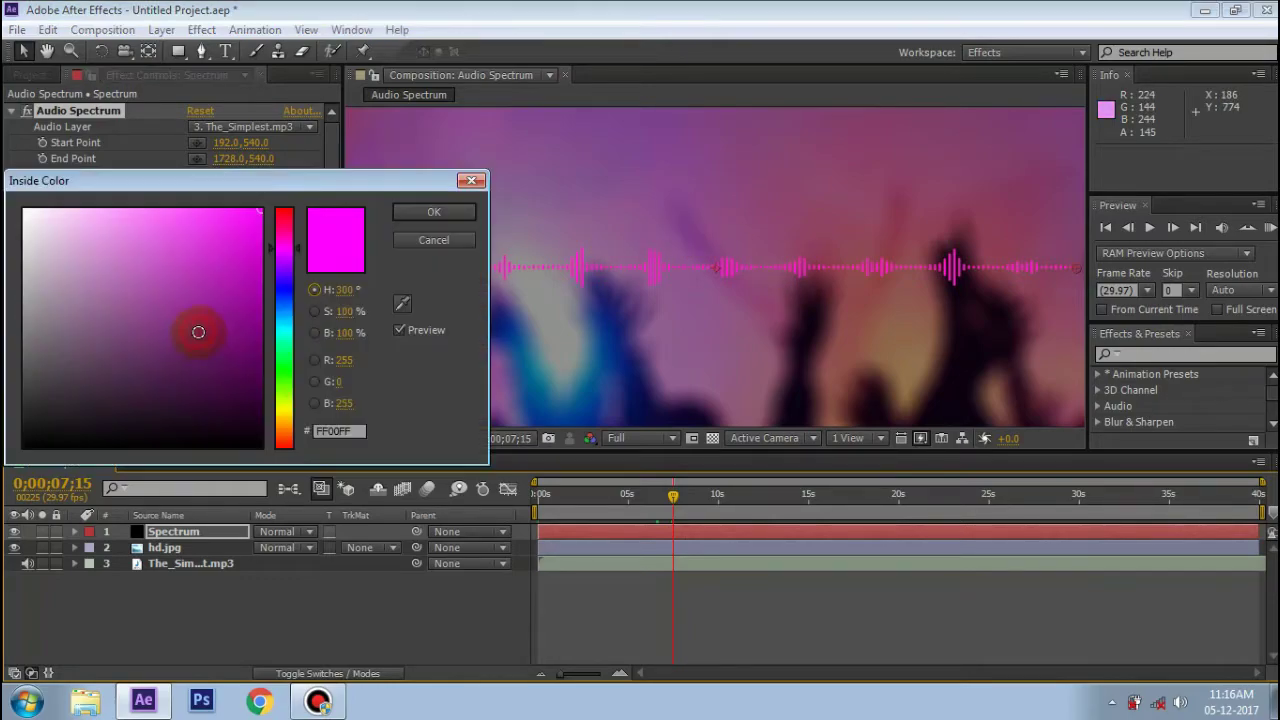
# Step: Change the spectrum's Inside Color to blue 100BE9
pyautogui.click(283, 286)
pyautogui.moveTo(241, 270); pyautogui.dragTo(250, 229)
pyautogui.click(399, 208)
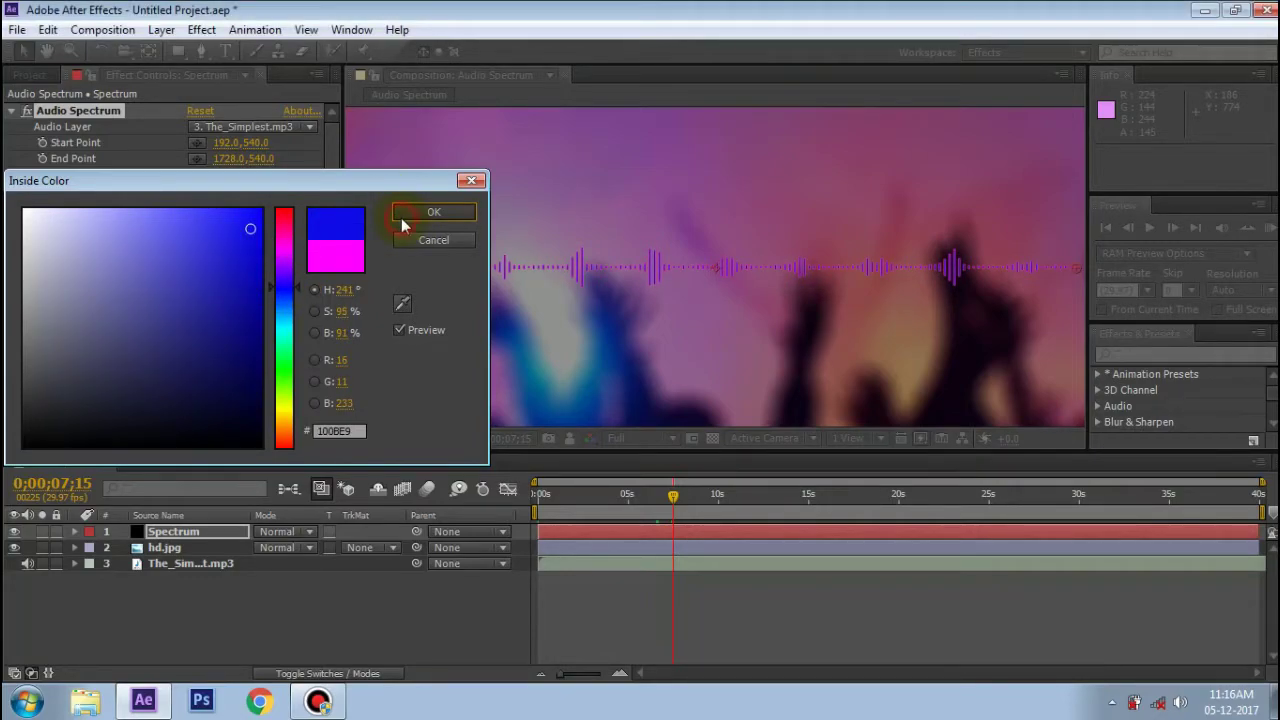
# Step: Change the spectrum's Outside Color to bright red ED0D0D
pyautogui.click(194, 346)
pyautogui.click(248, 225)
pyautogui.moveTo(285, 228); pyautogui.dragTo(285, 210)
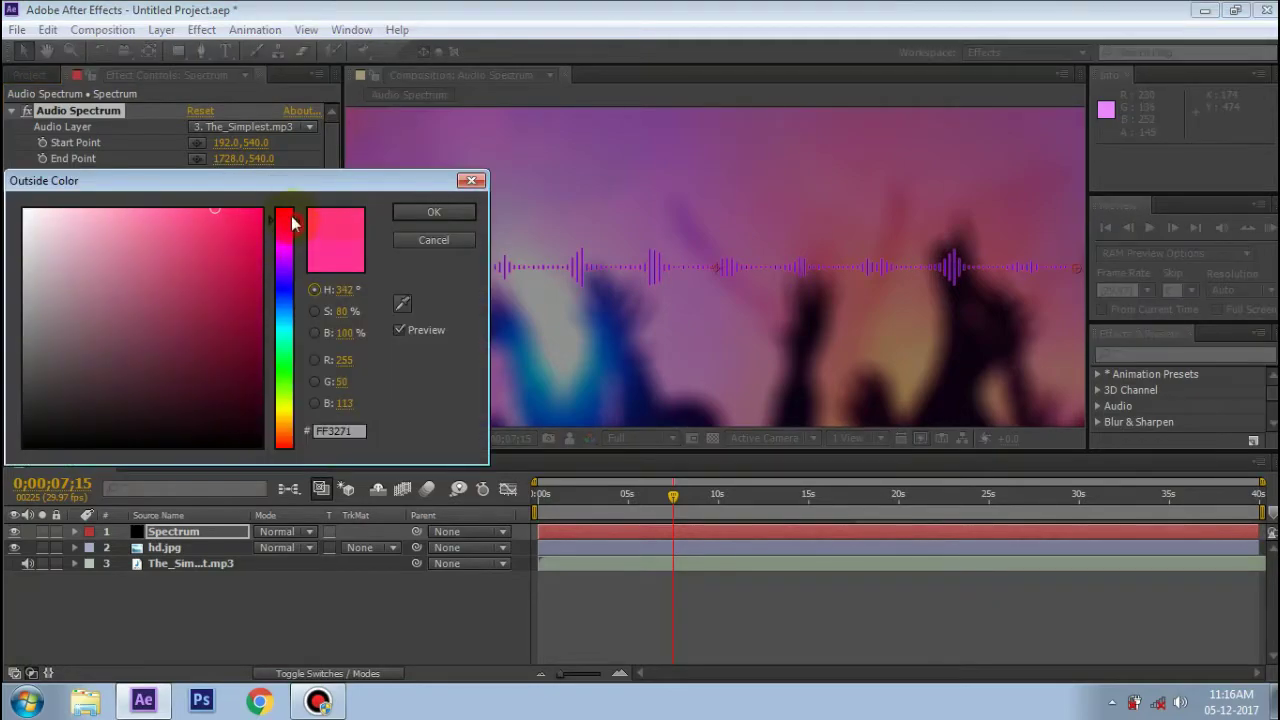
pyautogui.click(409, 214)
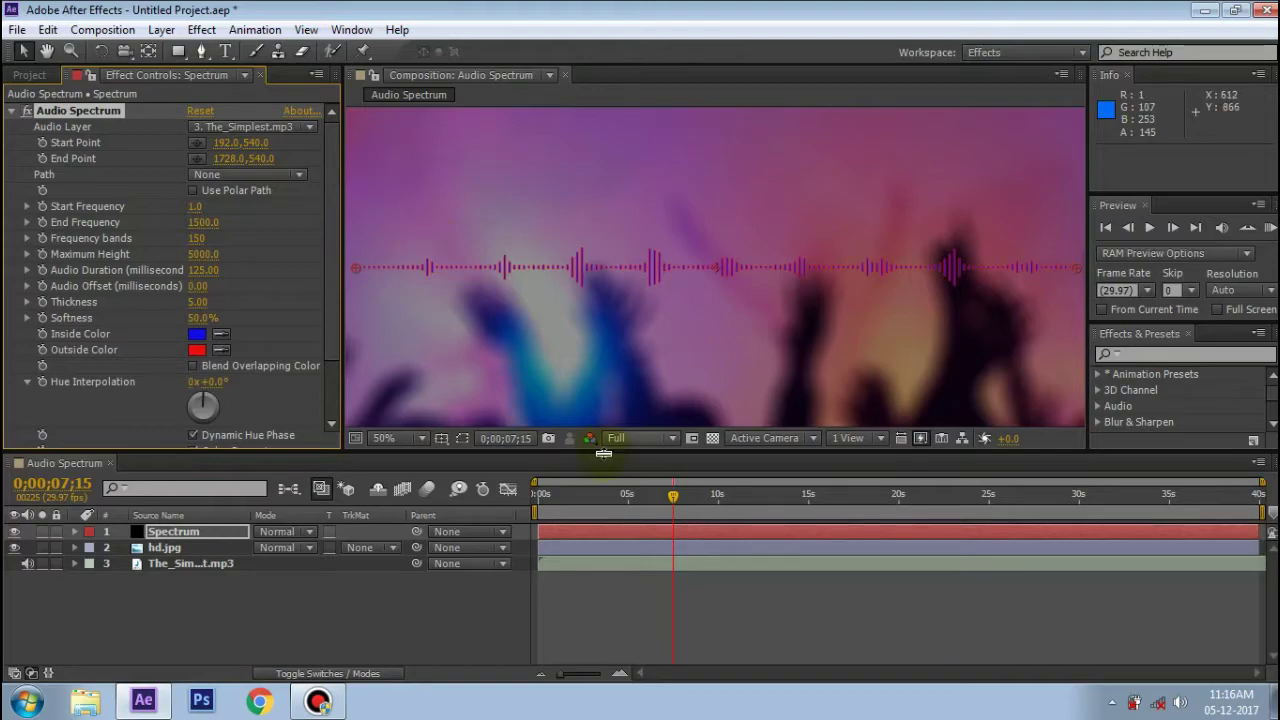
# Step: Zoom in on the bars and set Hue Interpolation to 0x+180°
pyautogui.moveTo(728, 488); pyautogui.dragTo(672, 495)
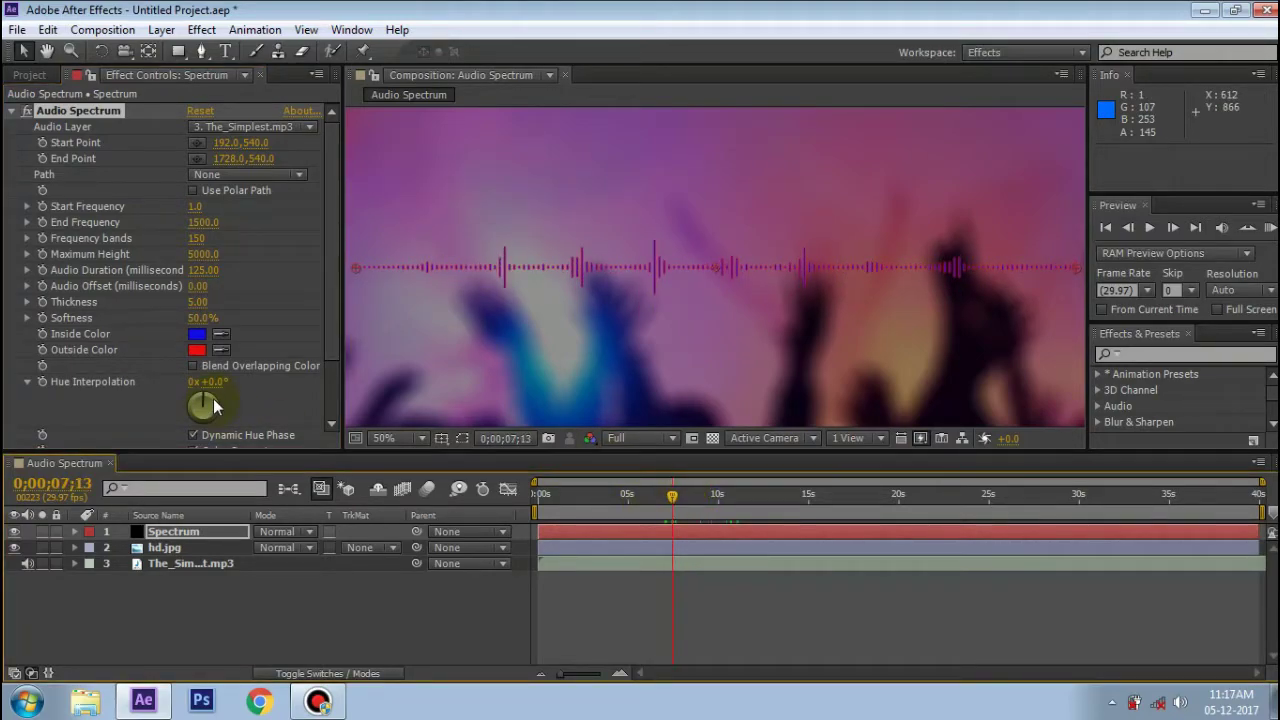
pyautogui.click(515, 217)
pyautogui.scroll(-1, 557, 250)
pyautogui.scroll(4, 606, 274)
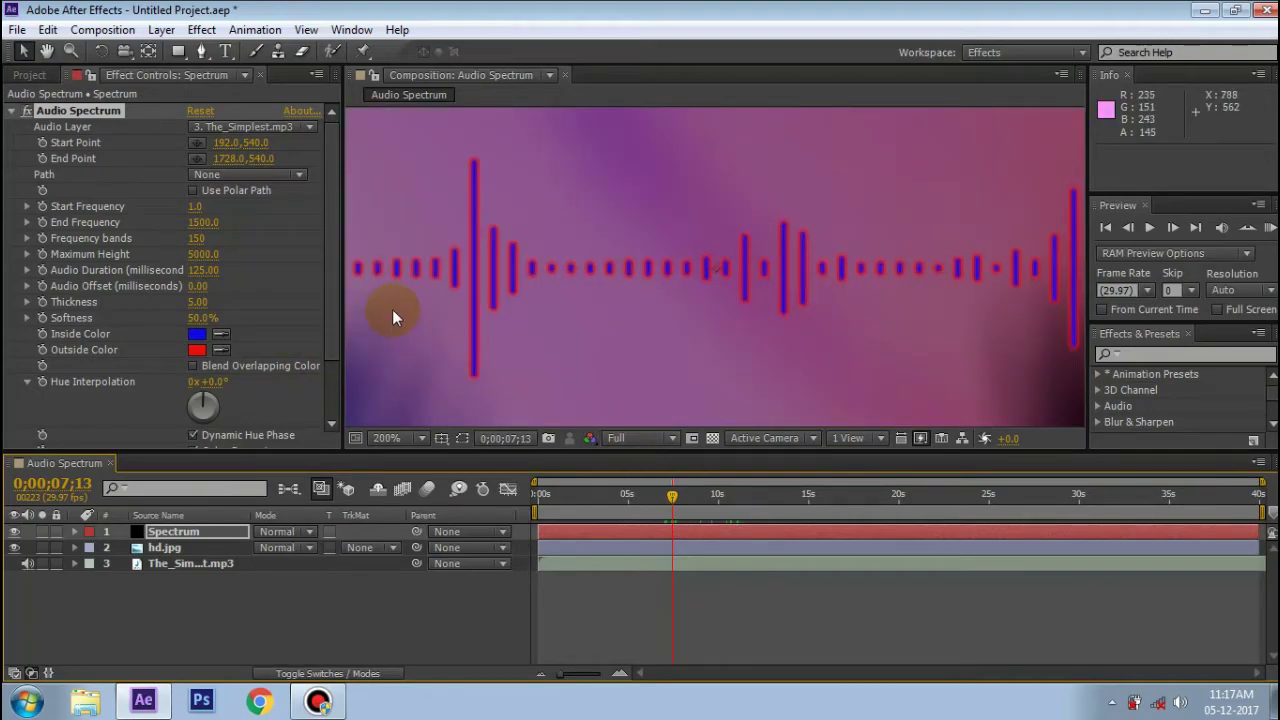
pyautogui.click(220, 382)
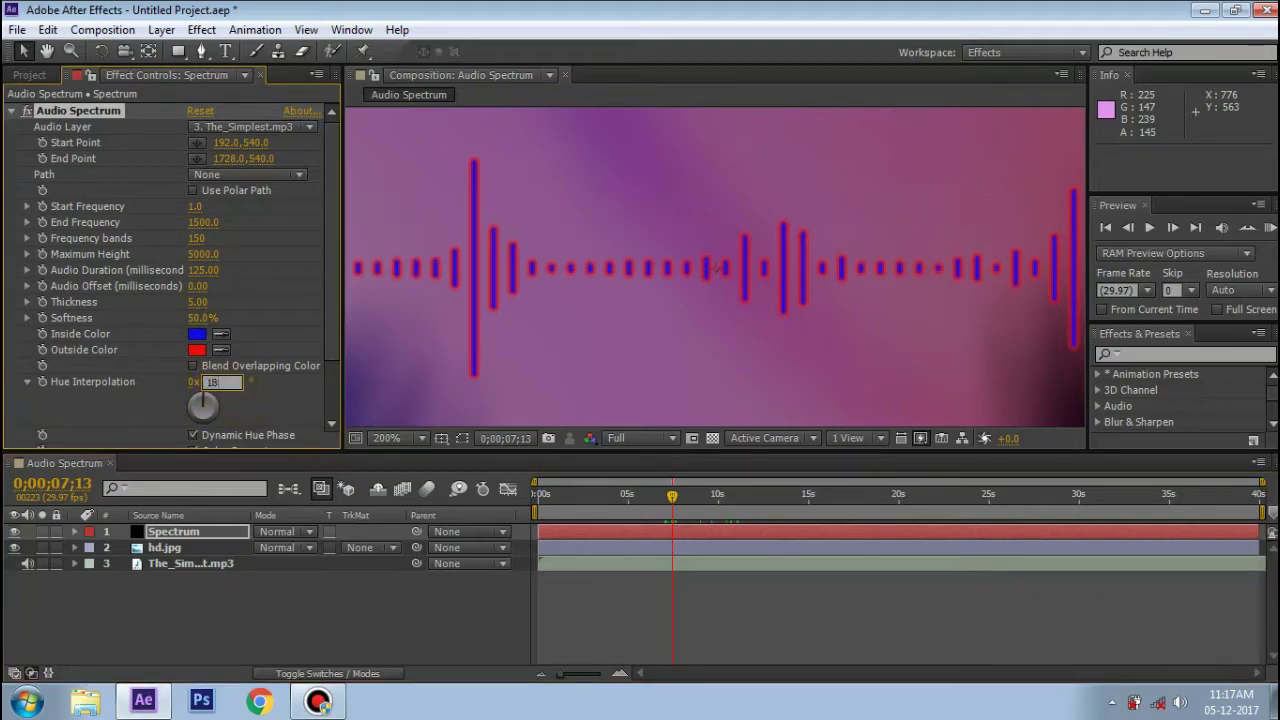
pyautogui.write('180')
pyautogui.press('Return')
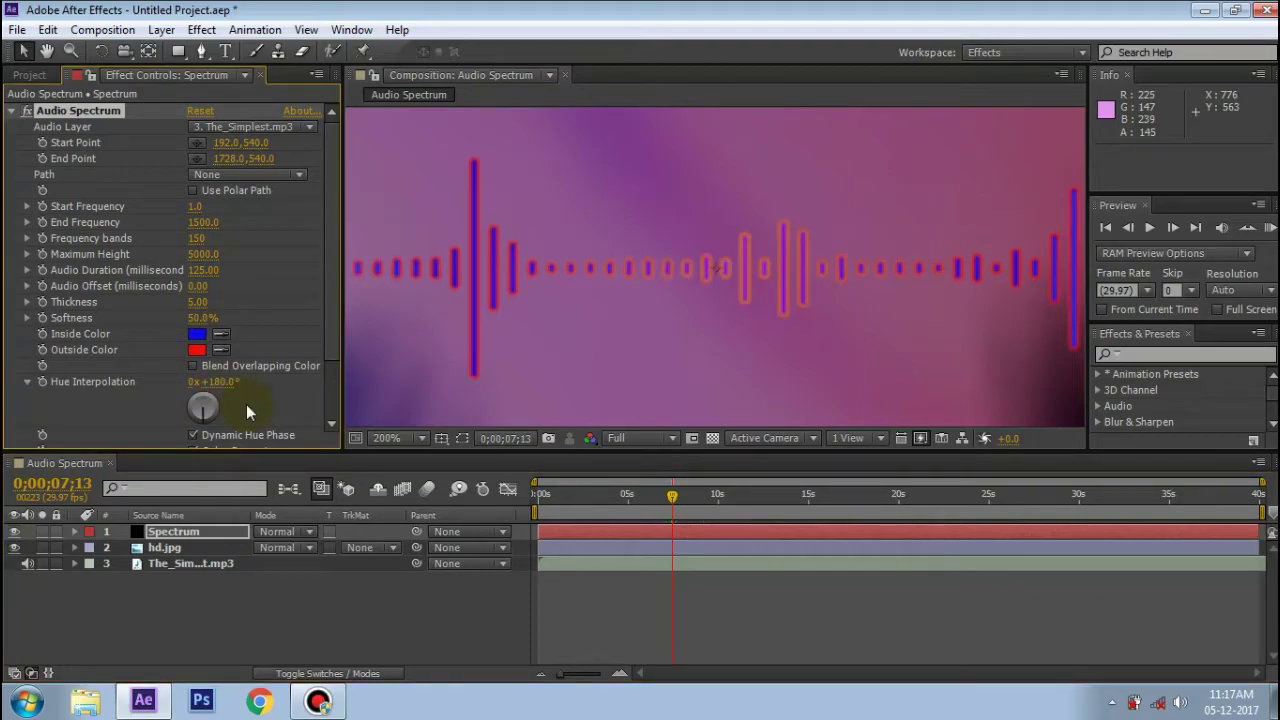
# Step: Scrub the timeline past 10 seconds to preview the multicoloured bars reacting to the music
pyautogui.scroll(-1, 574, 335)
pyautogui.moveTo(703, 503); pyautogui.dragTo(729, 500)
pyautogui.scroll(-1, 714, 349)
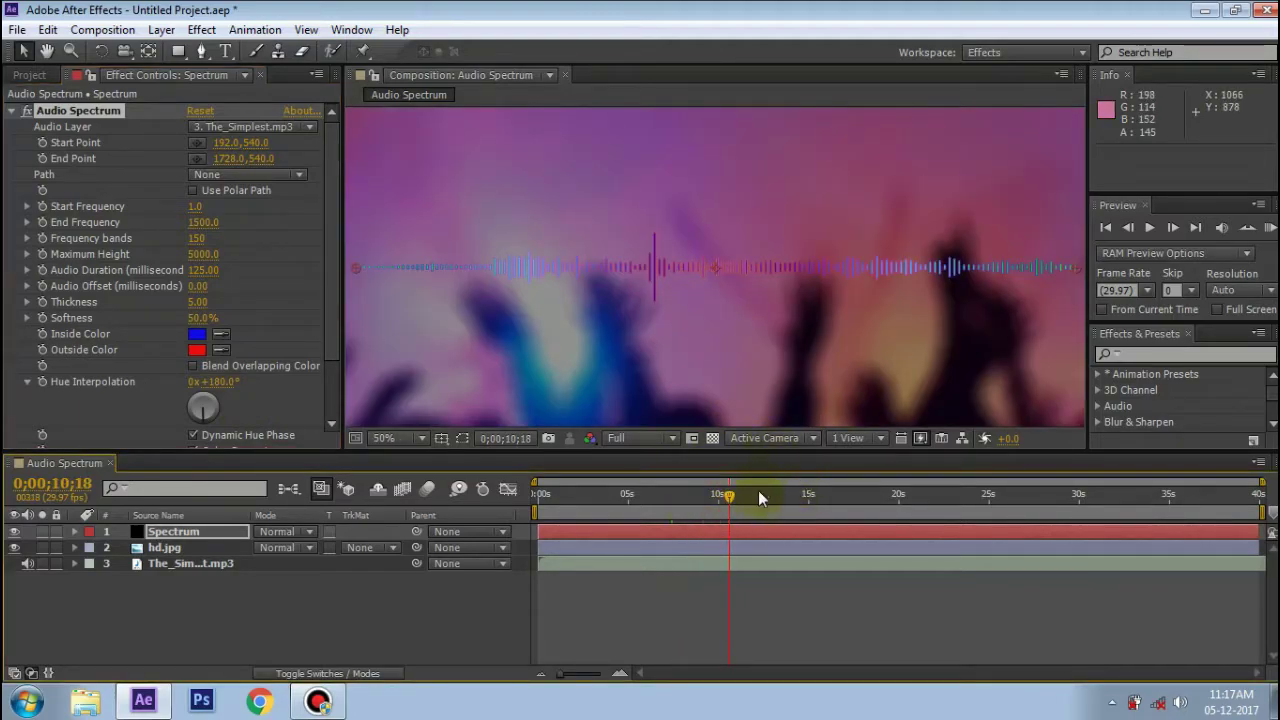
pyautogui.moveTo(788, 500)
pyautogui.mouseDown()
pyautogui.moveTo(819, 505)
pyautogui.moveTo(758, 508)
pyautogui.moveTo(683, 541)
pyautogui.mouseUp()
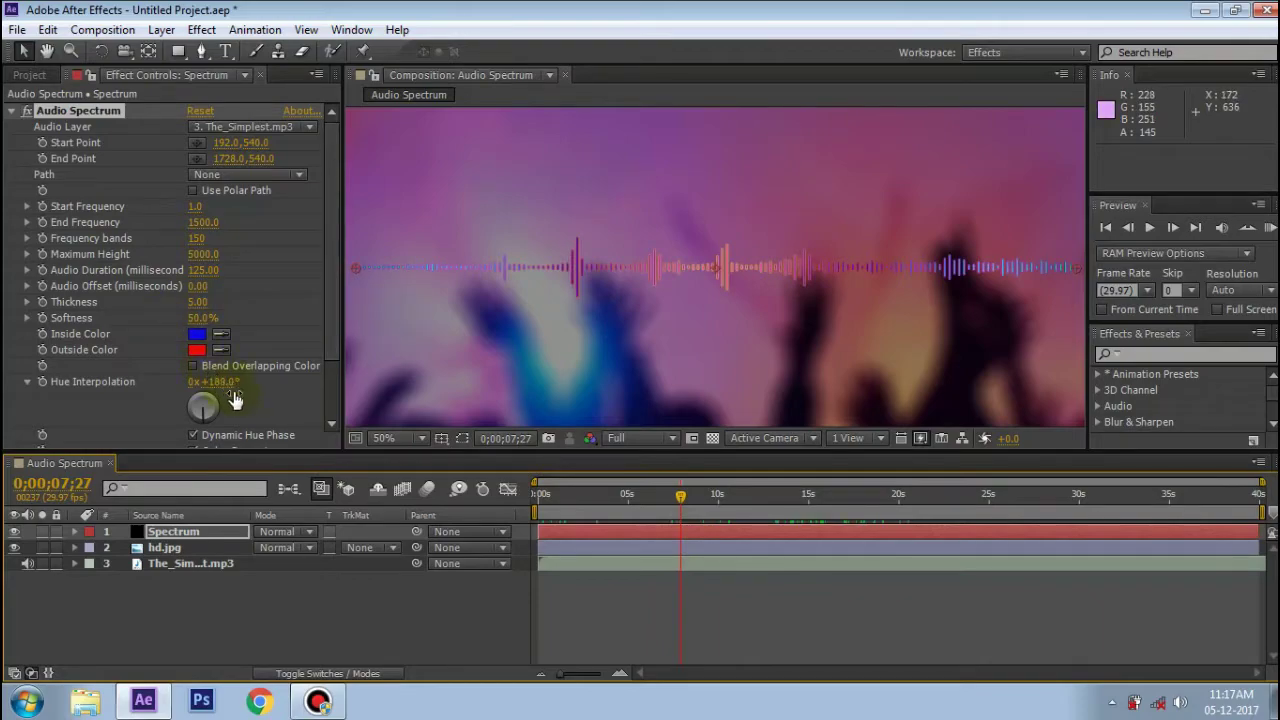
pyautogui.moveTo(336, 341); pyautogui.dragTo(336, 395)
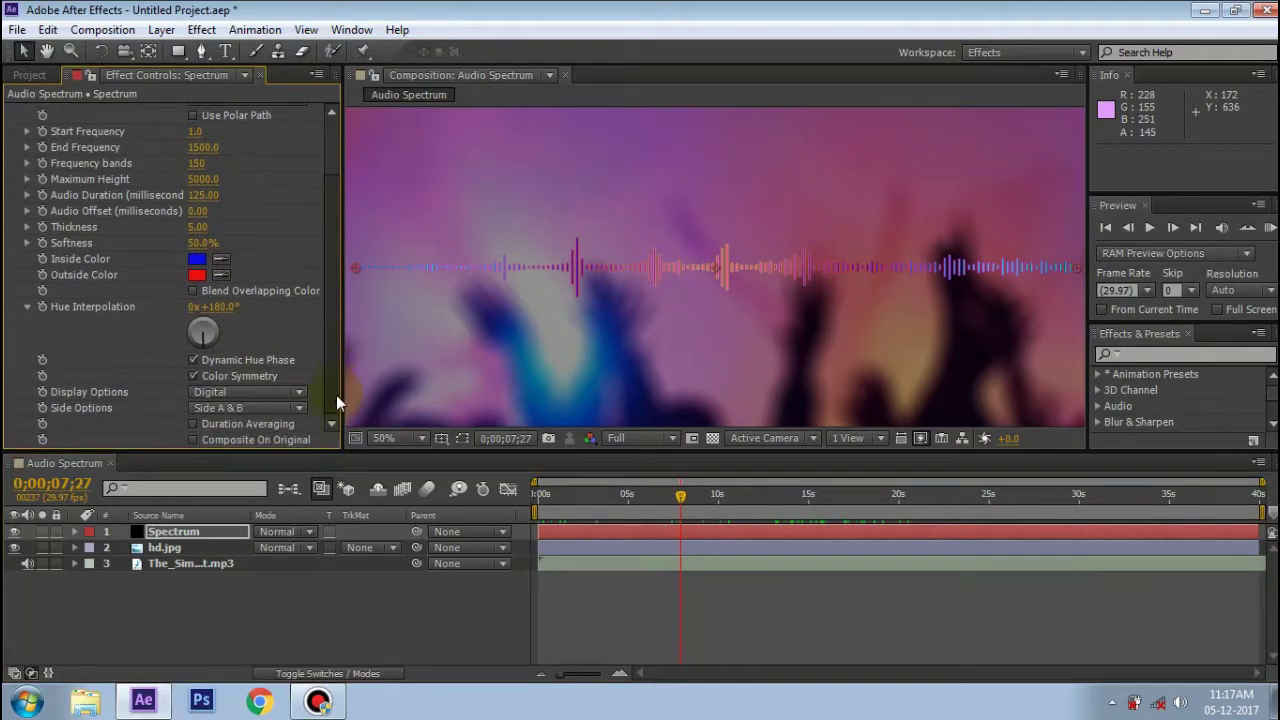
# Step: Toggle Dynamic Hue Phase off, on again to compare, then leave it off
pyautogui.click(194, 360)
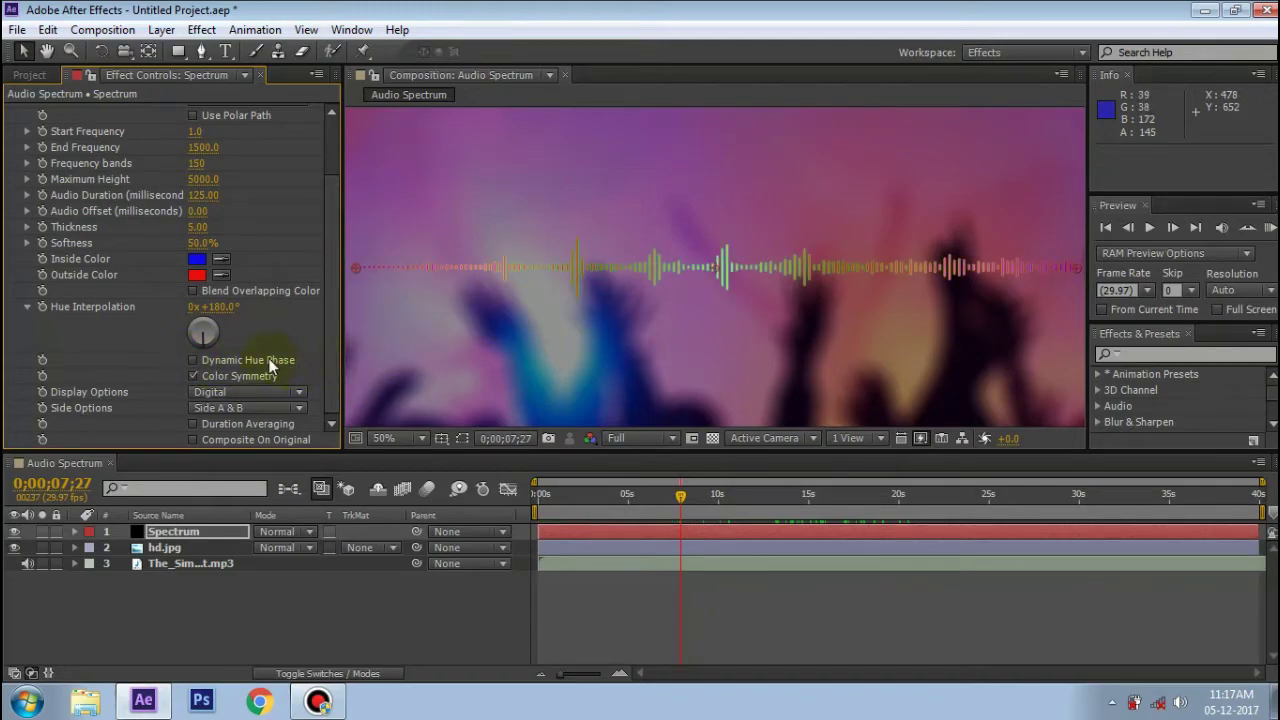
pyautogui.click(194, 360)
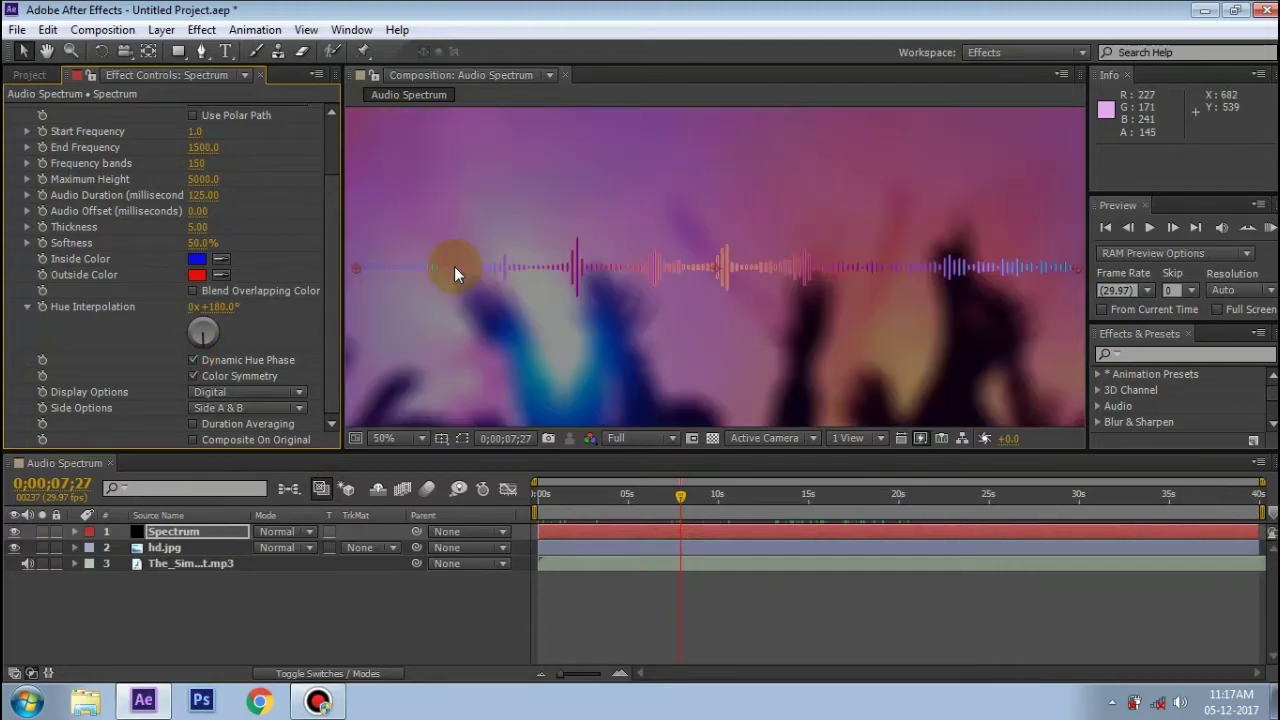
pyautogui.click(194, 360)
pyautogui.scroll(3, 621, 262)
pyautogui.scroll(-1, 609, 264)
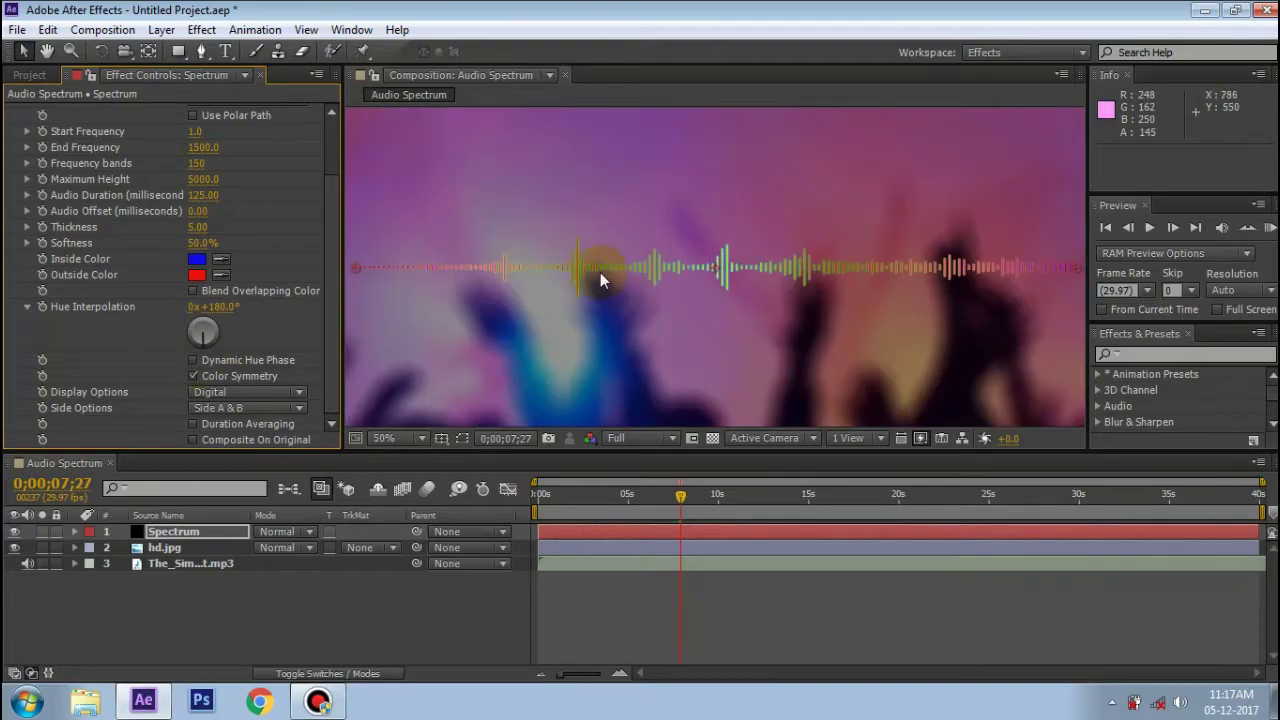
pyautogui.scroll(-1, 579, 275)
pyautogui.scroll(1, 689, 304)
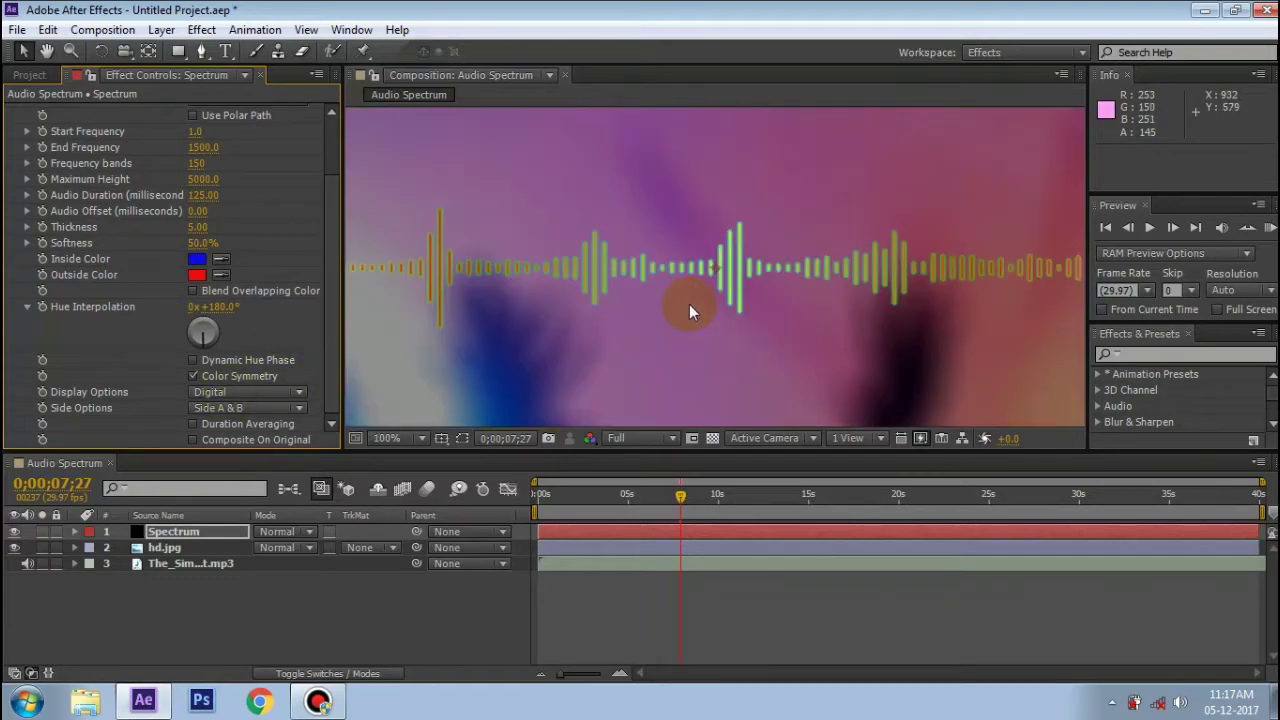
# Step: Try the Analog Lines display style, then switch the spectrum back to Digital bars
pyautogui.click(236, 391)
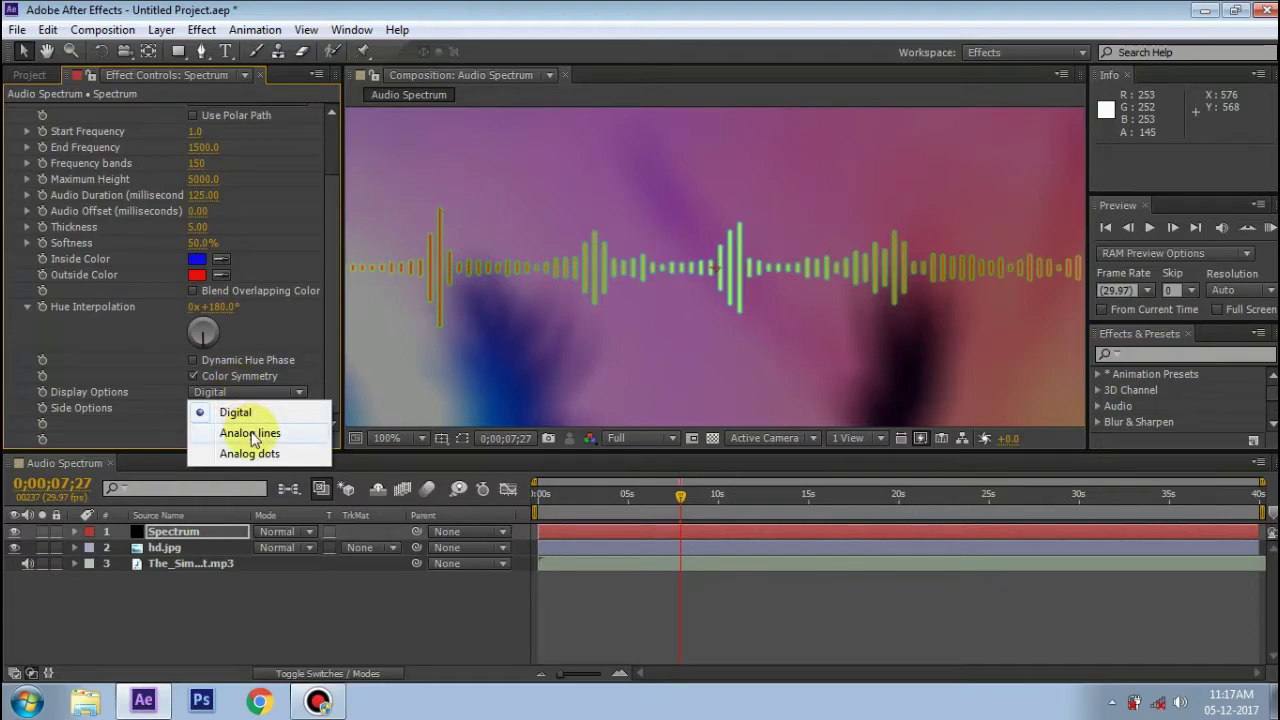
pyautogui.click(250, 433)
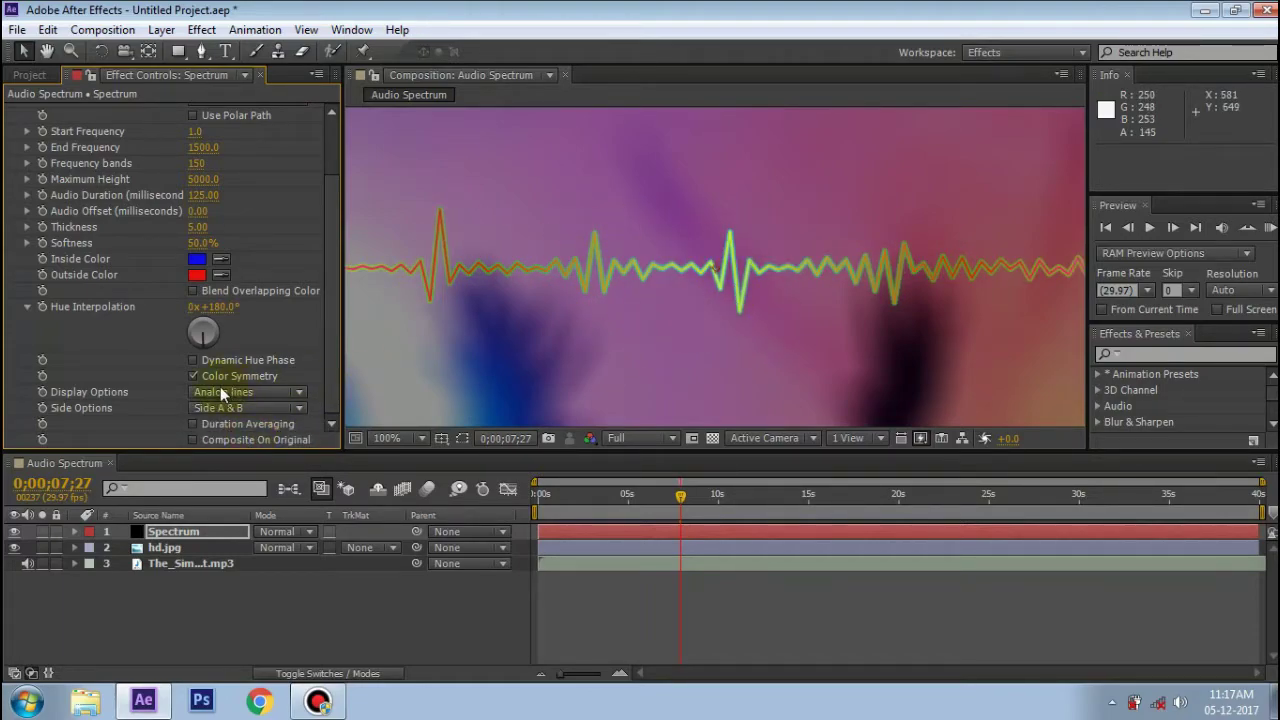
pyautogui.click(222, 395)
pyautogui.click(224, 409)
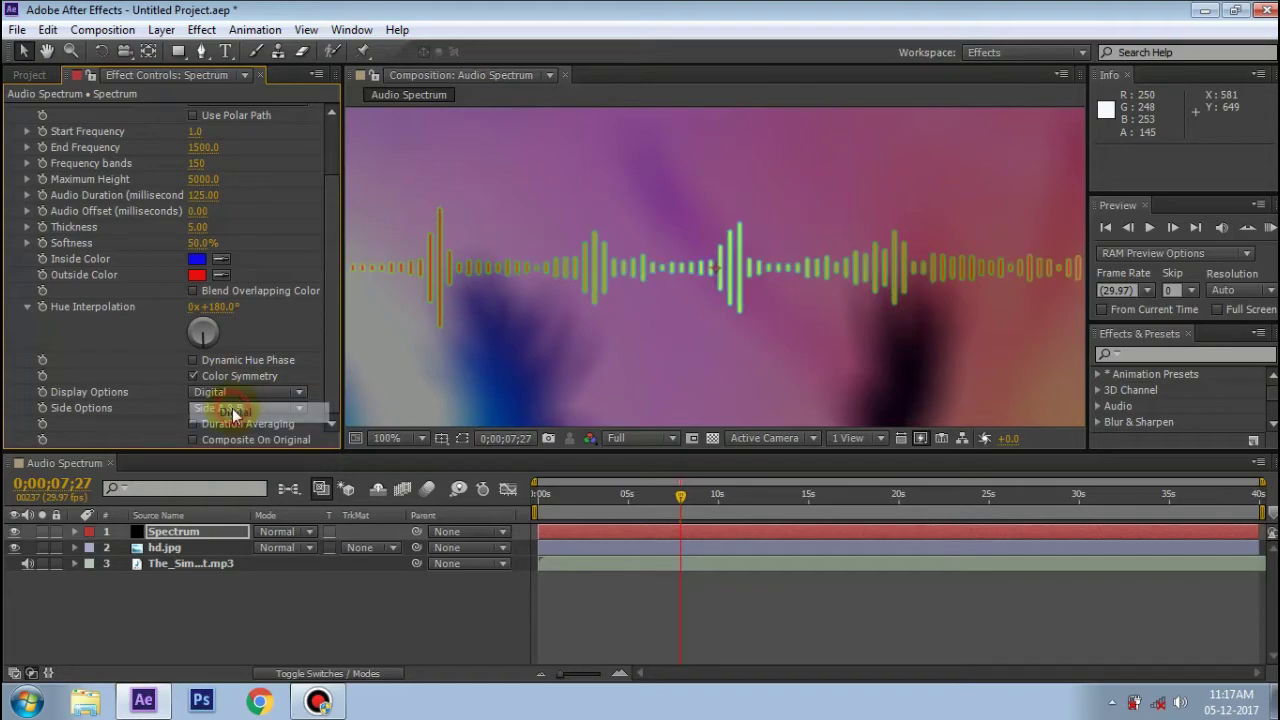
pyautogui.scroll(-2, 710, 243)
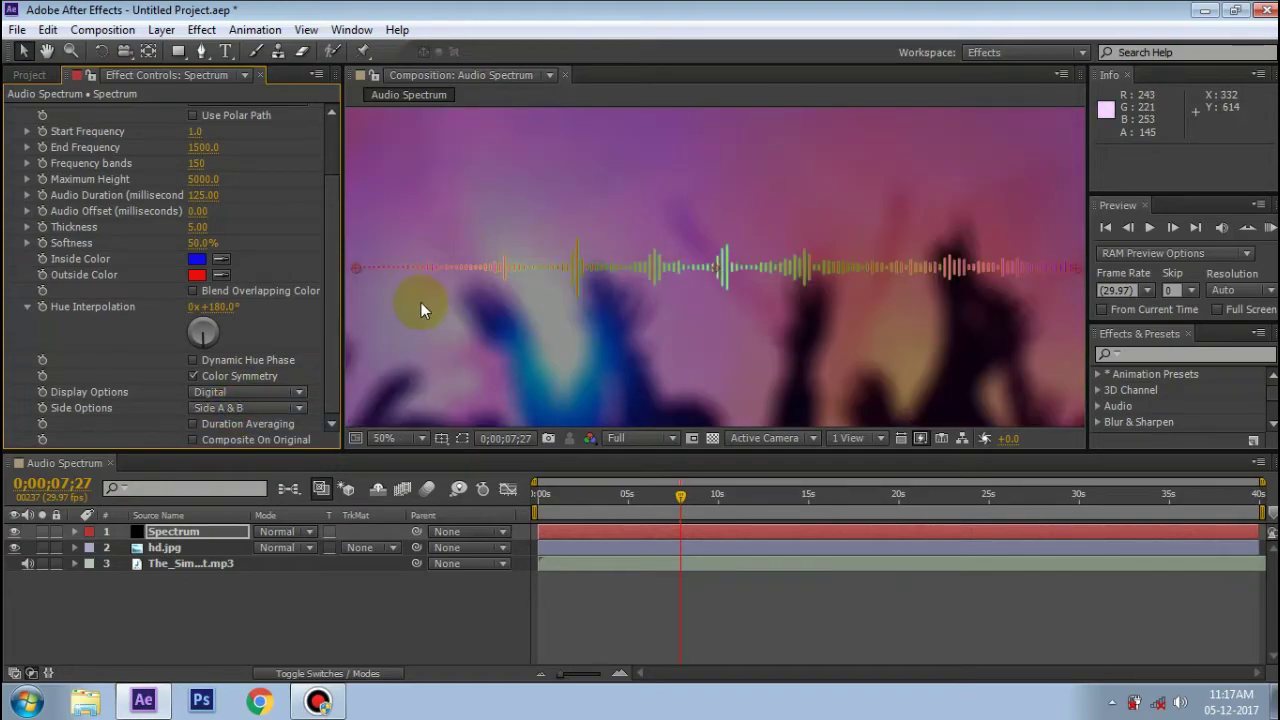
# Step: Try Side B and Side A & B in Side Options, then settle on Side A
pyautogui.click(278, 407)
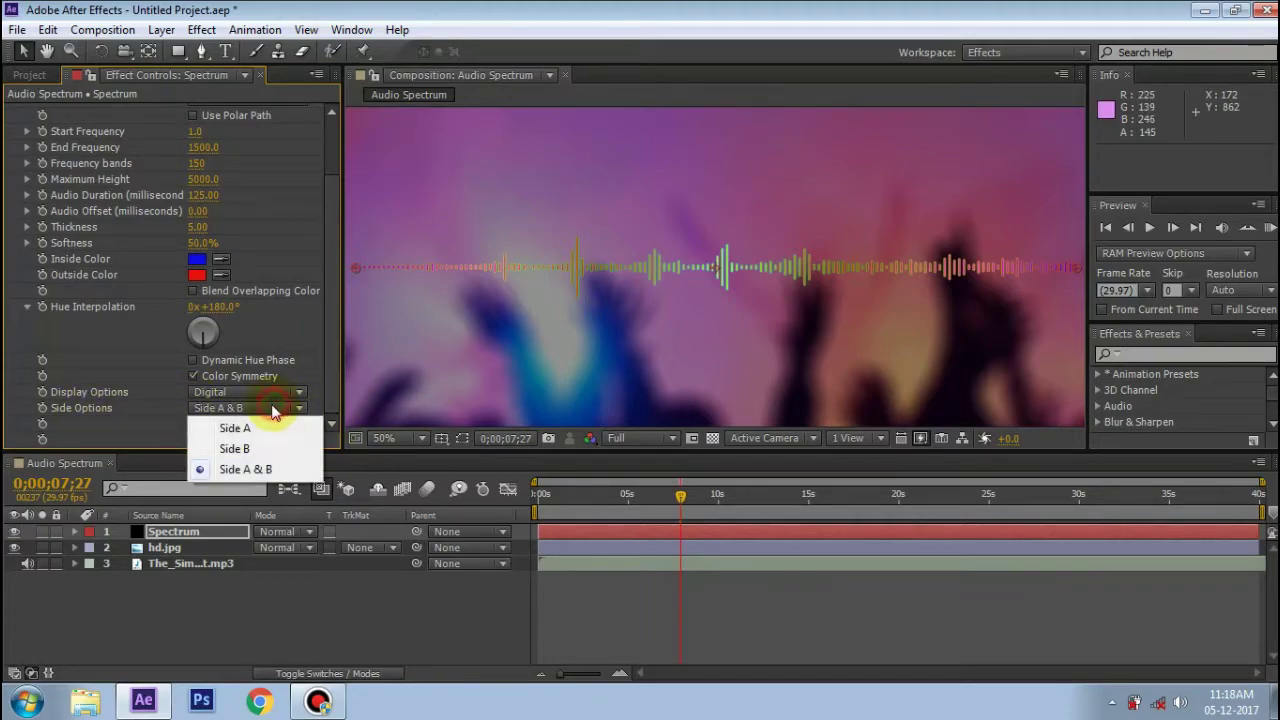
pyautogui.click(244, 429)
pyautogui.scroll(3, 690, 262)
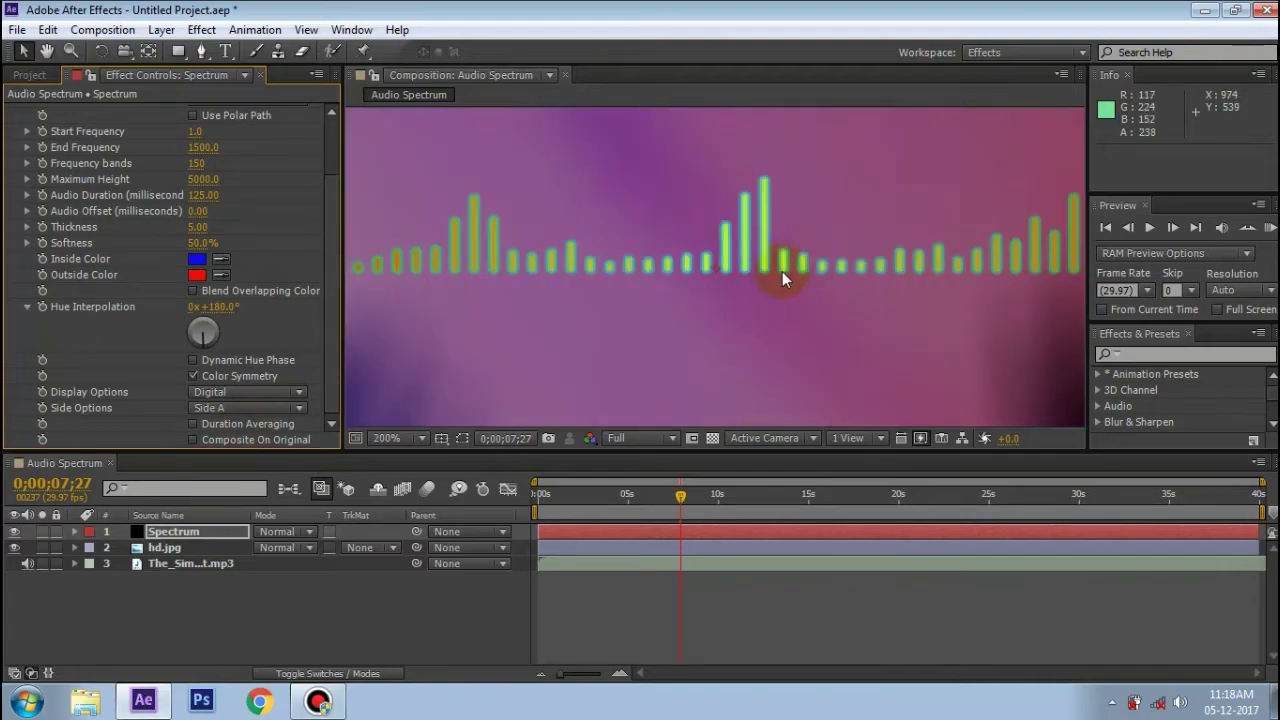
pyautogui.scroll(-2, 697, 258)
pyautogui.click(236, 408)
pyautogui.click(255, 442)
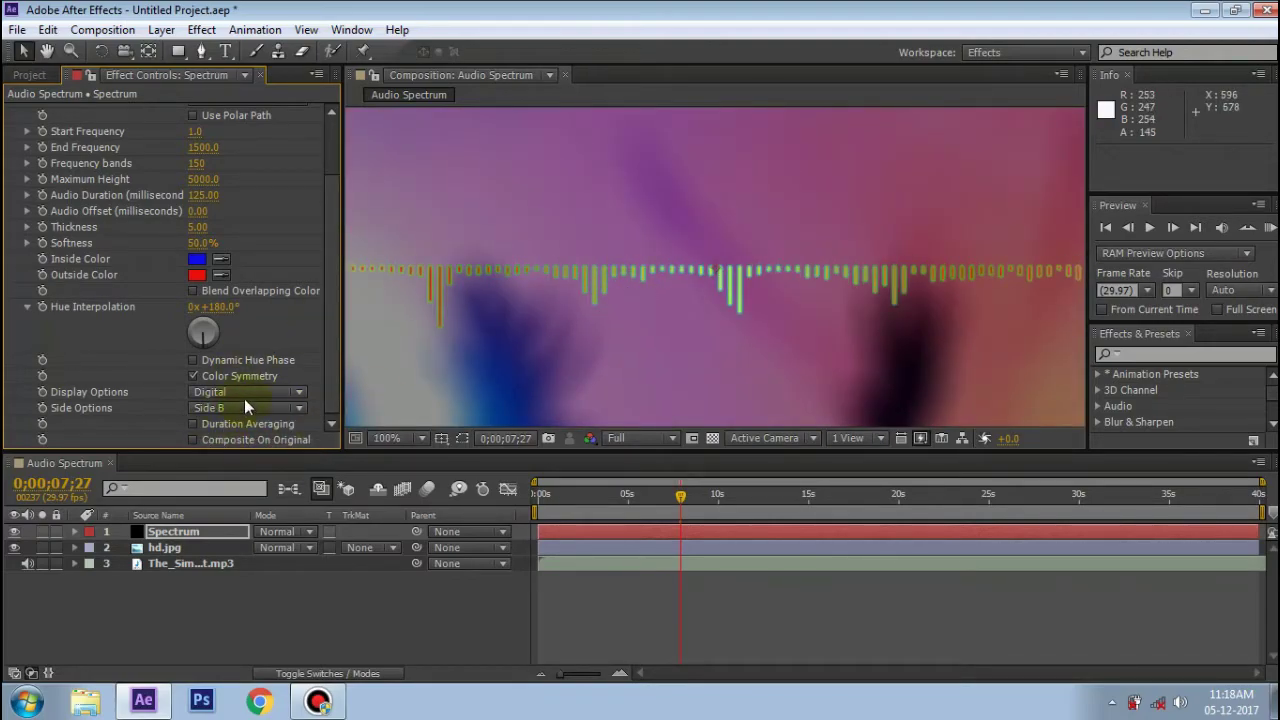
pyautogui.click(247, 408)
pyautogui.click(240, 470)
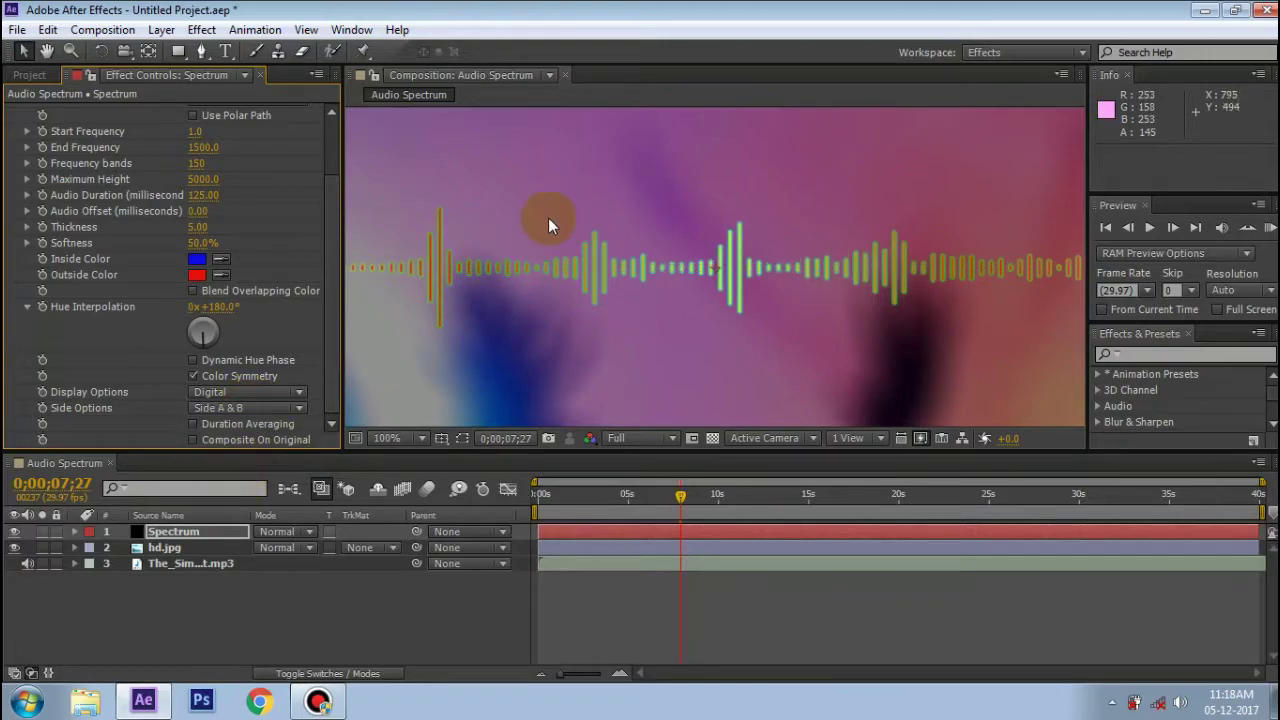
pyautogui.click(232, 408)
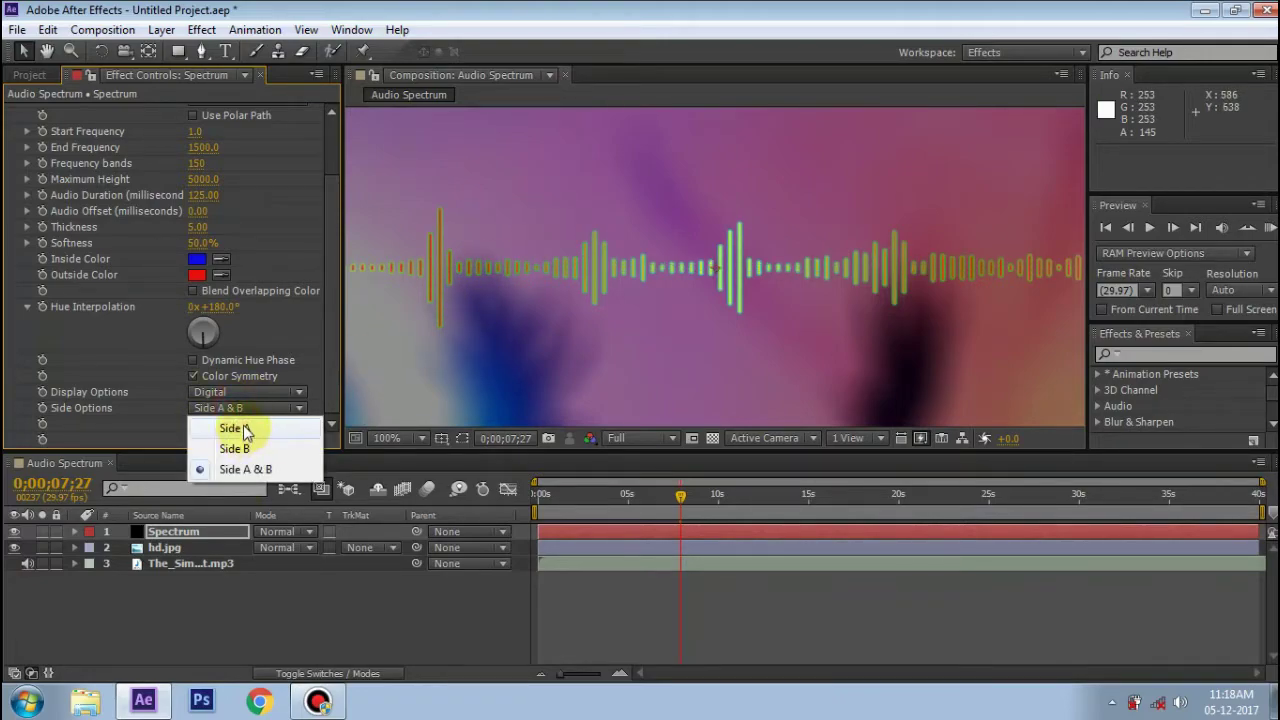
pyautogui.click(240, 428)
# Step: Select the Spectrum layer in the timeline
pyautogui.scroll(-2, 509, 222)
pyautogui.scroll(-2, 632, 254)
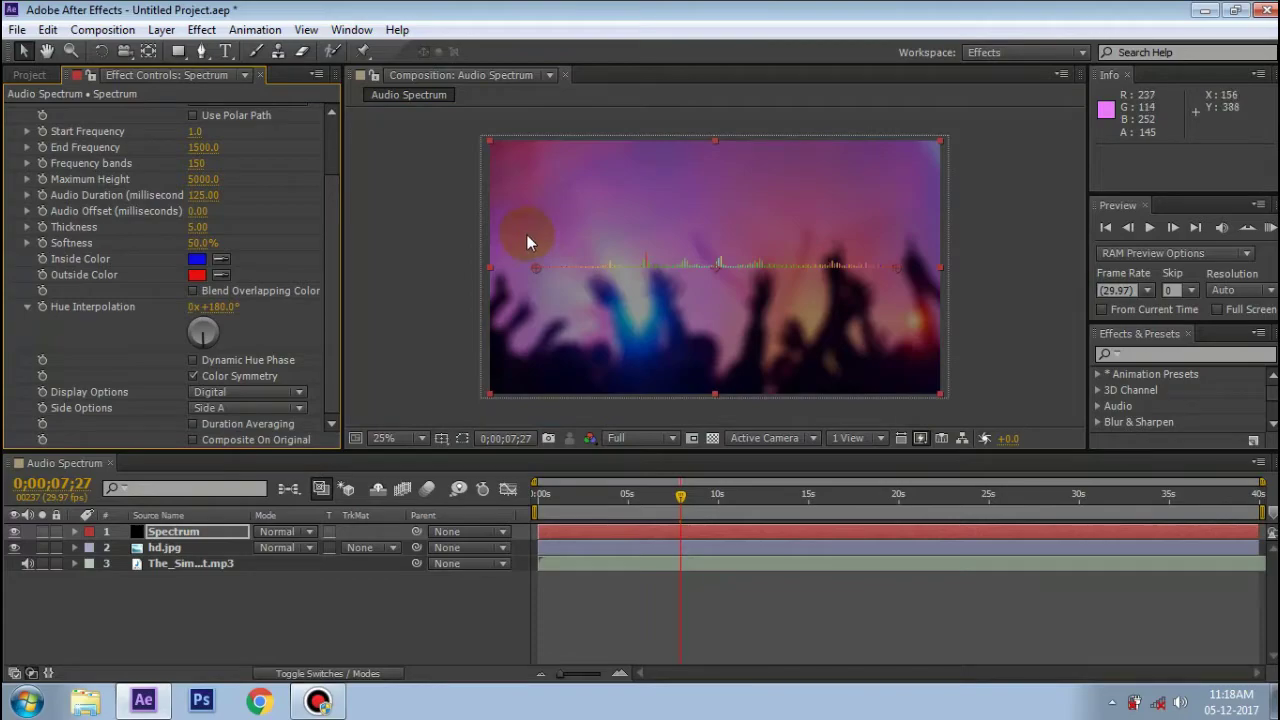
pyautogui.scroll(4, 650, 260)
pyautogui.scroll(-2, 679, 258)
pyautogui.scroll(2, 680, 263)
pyautogui.scroll(-2, 643, 238)
pyautogui.scroll(-2, 646, 234)
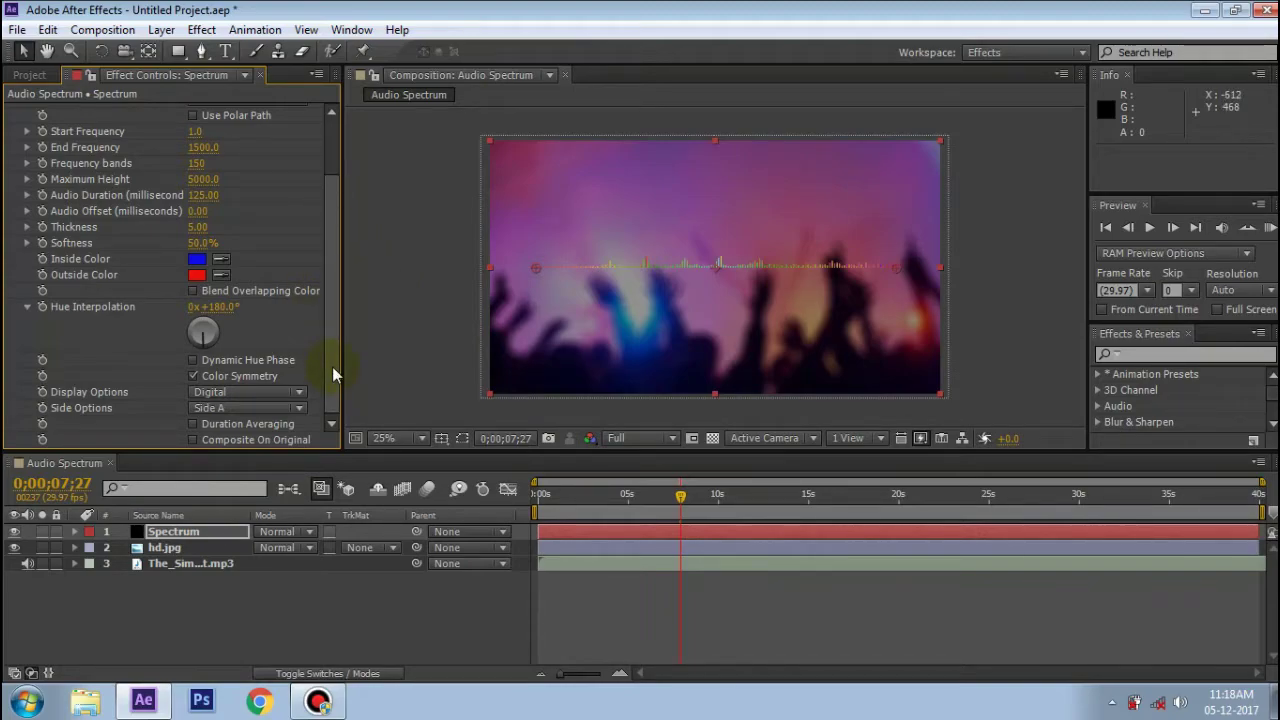
pyautogui.click(191, 534)
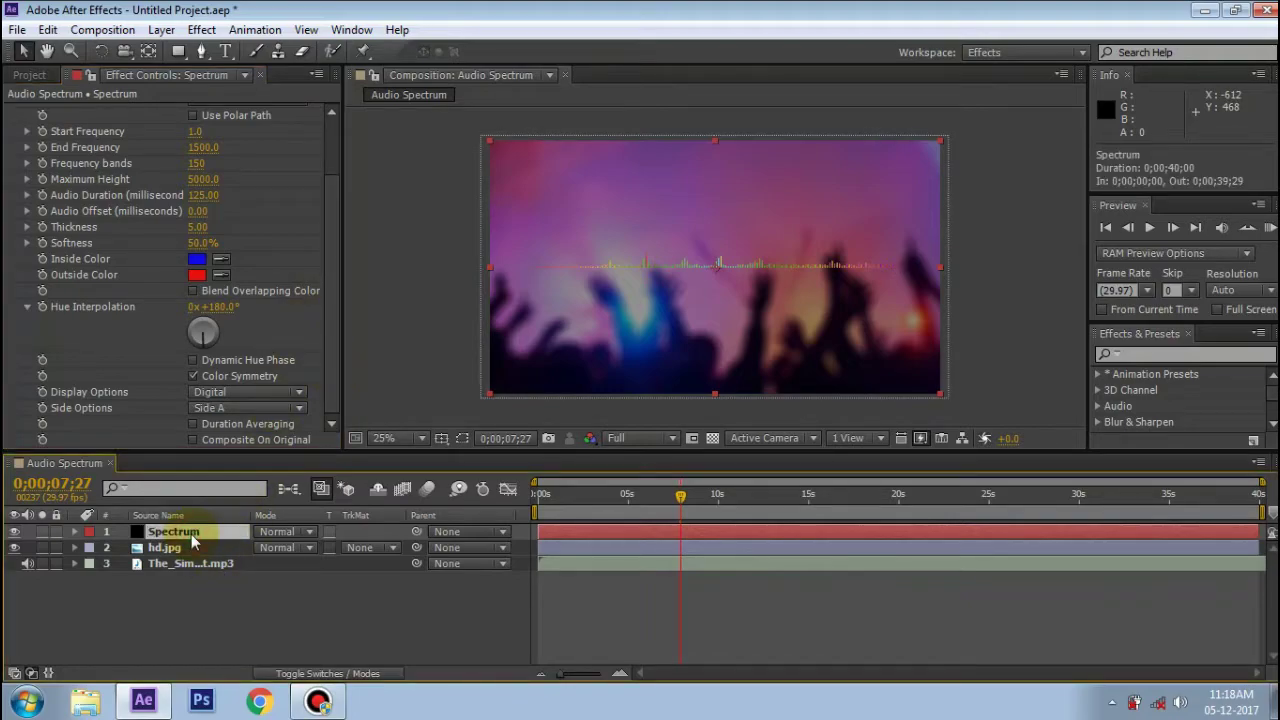
# Step: Apply Stylize > Glow to the Spectrum layer and lower Glow Threshold from 60% to 40%
pyautogui.click(201, 29)
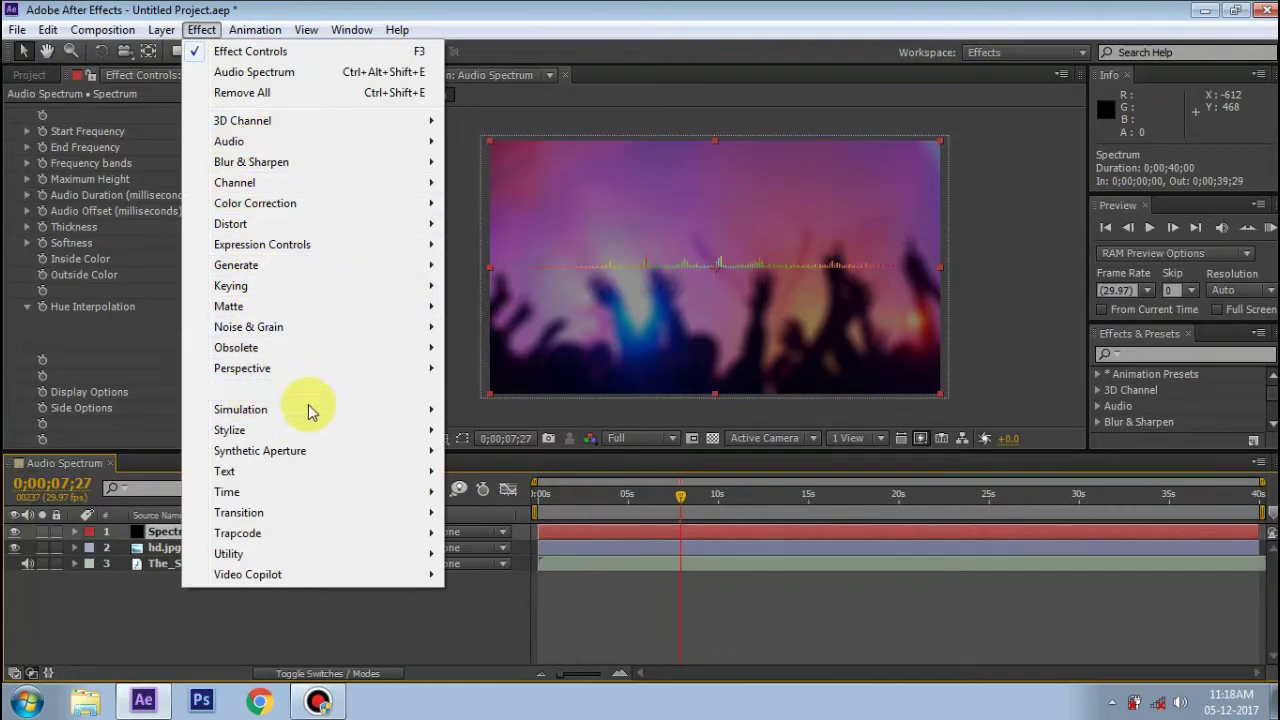
pyautogui.moveTo(288, 440)
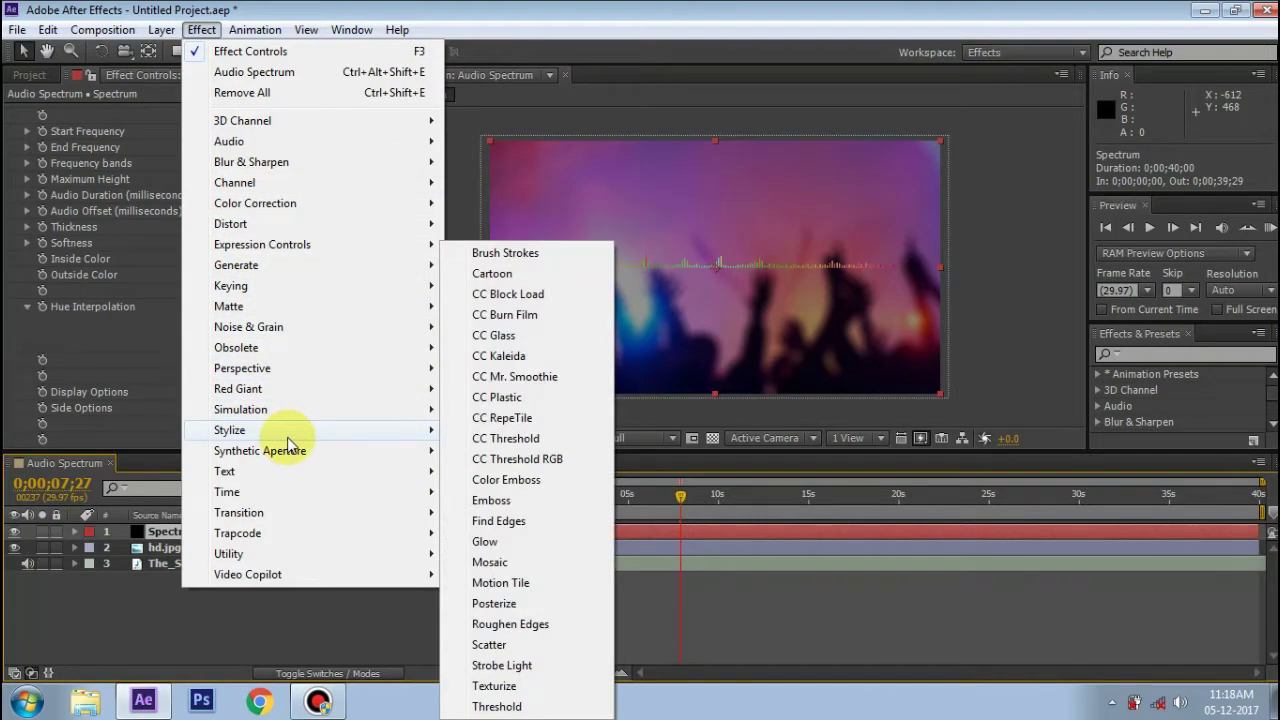
pyautogui.click(486, 541)
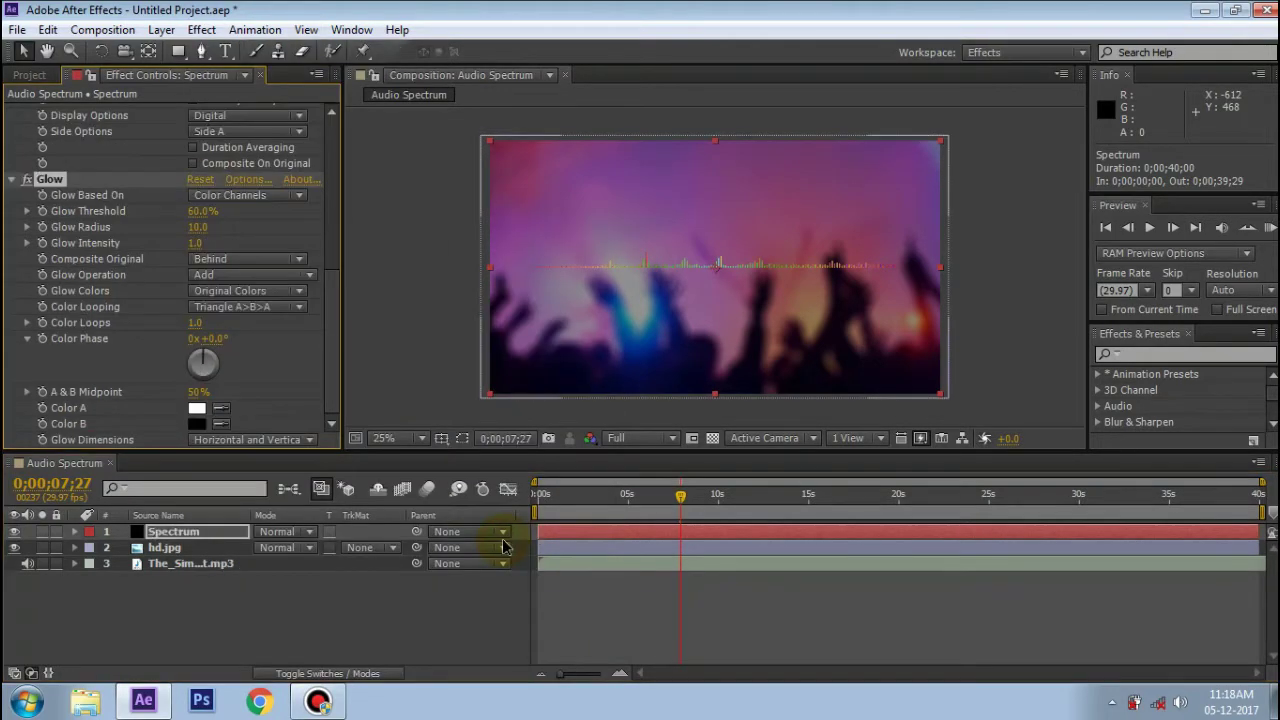
pyautogui.press('.')
pyautogui.press('.')
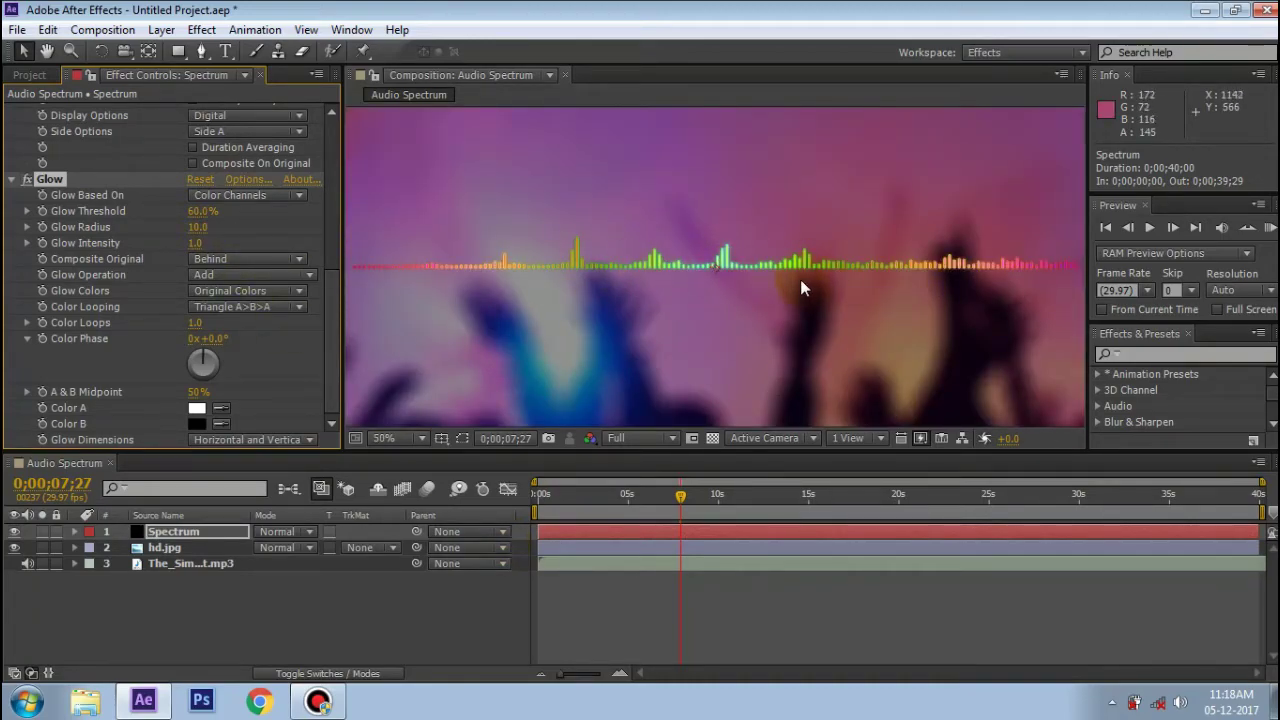
pyautogui.click(201, 211)
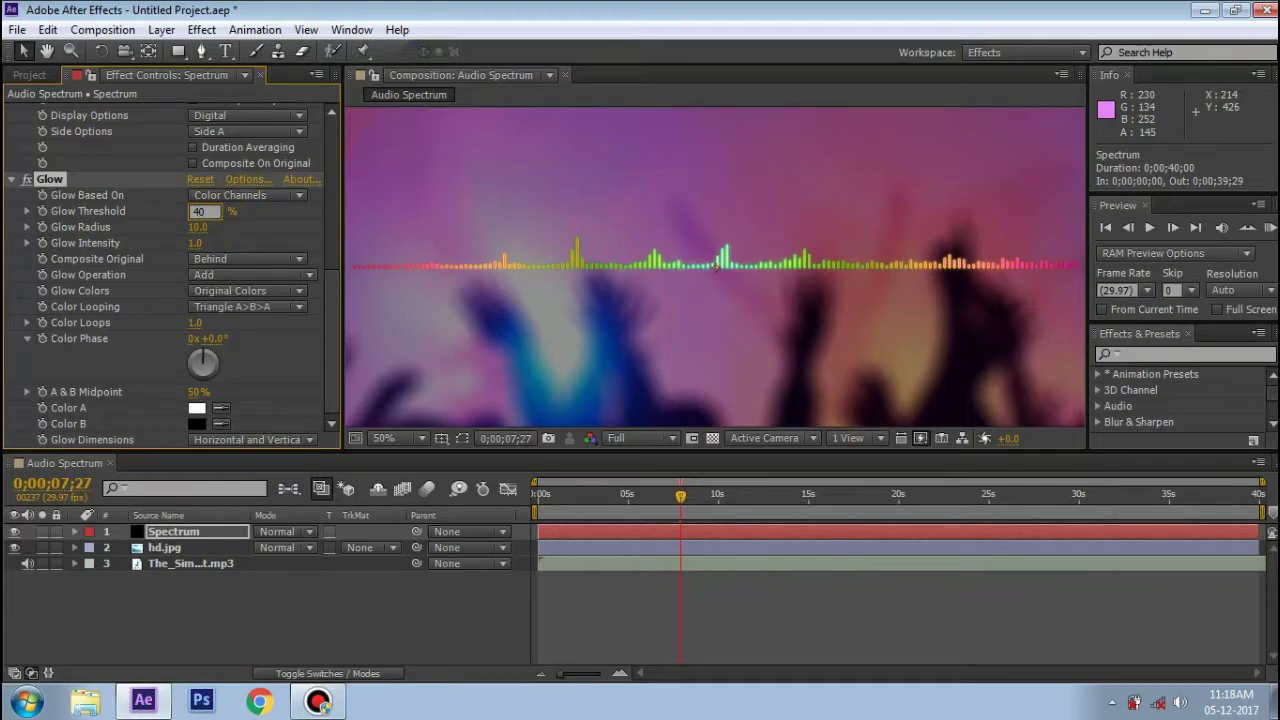
pyautogui.write('40')
pyautogui.press('Return')
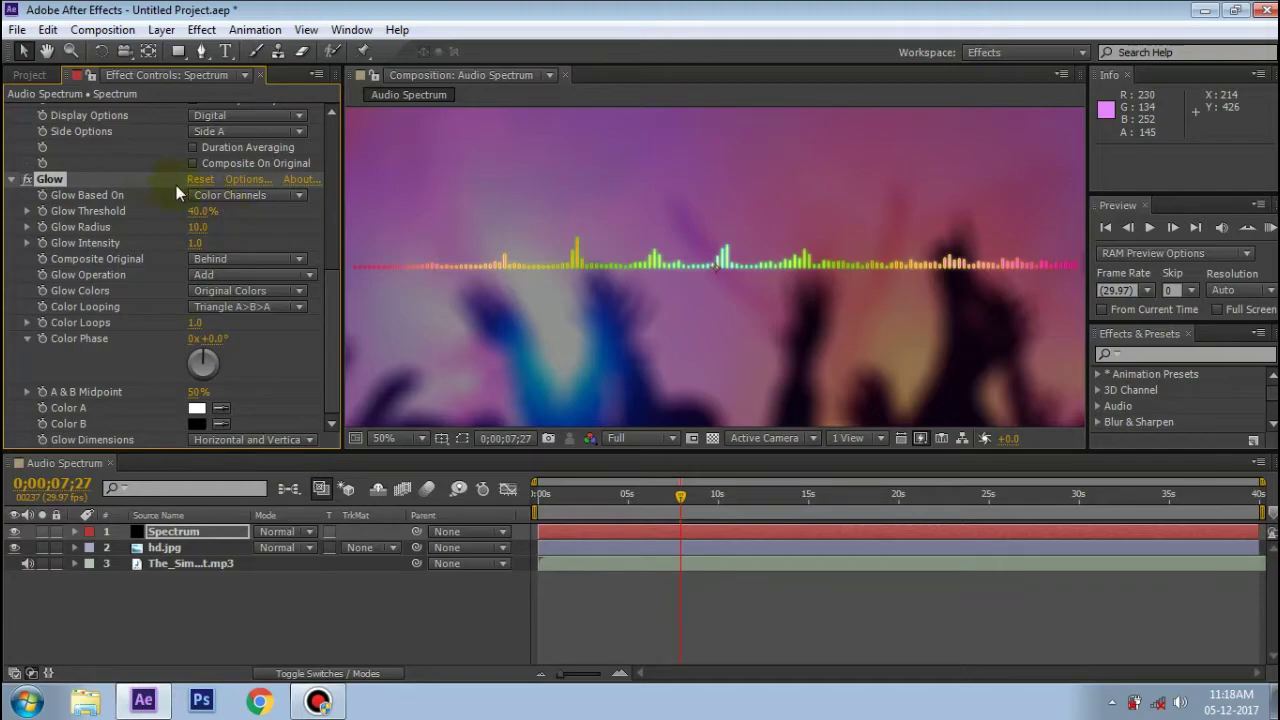
pyautogui.scroll(-2, 665, 277)
pyautogui.scroll(2, 263, 223)
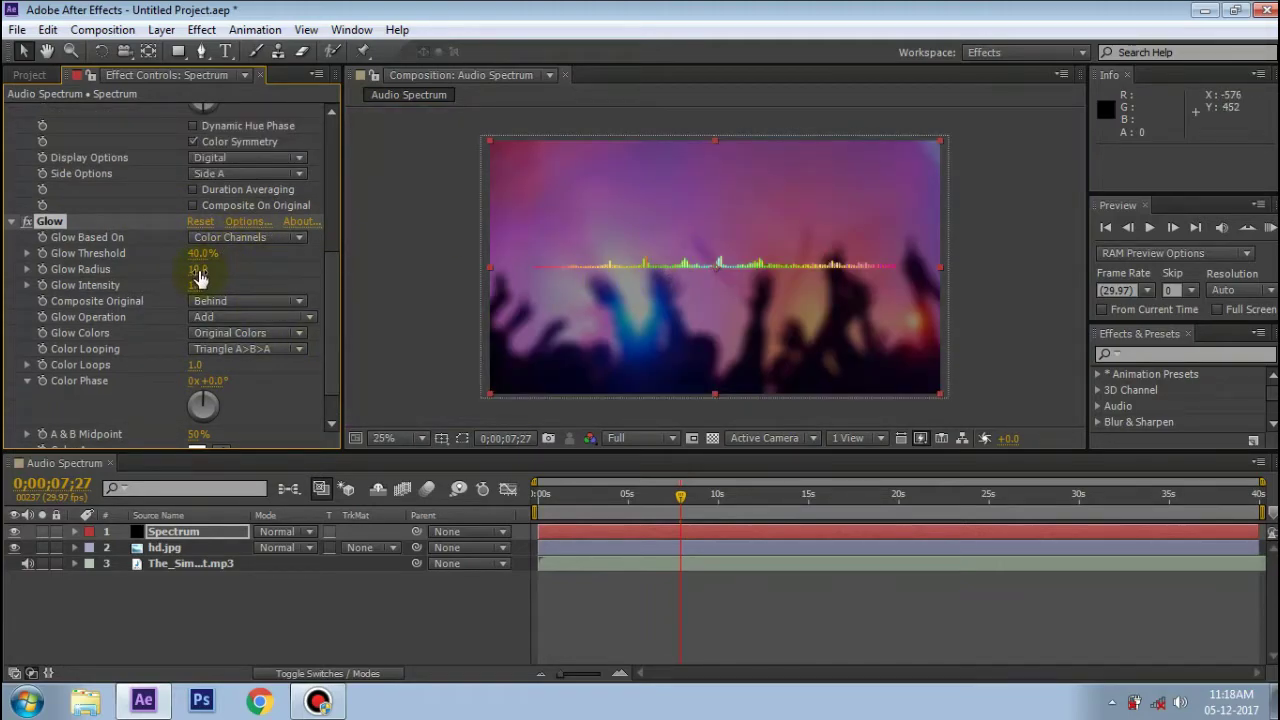
# Step: Set the Glow Radius to 150, then drag the time indicator back toward the start
pyautogui.scroll(-2, 199, 280)
pyautogui.click(198, 227)
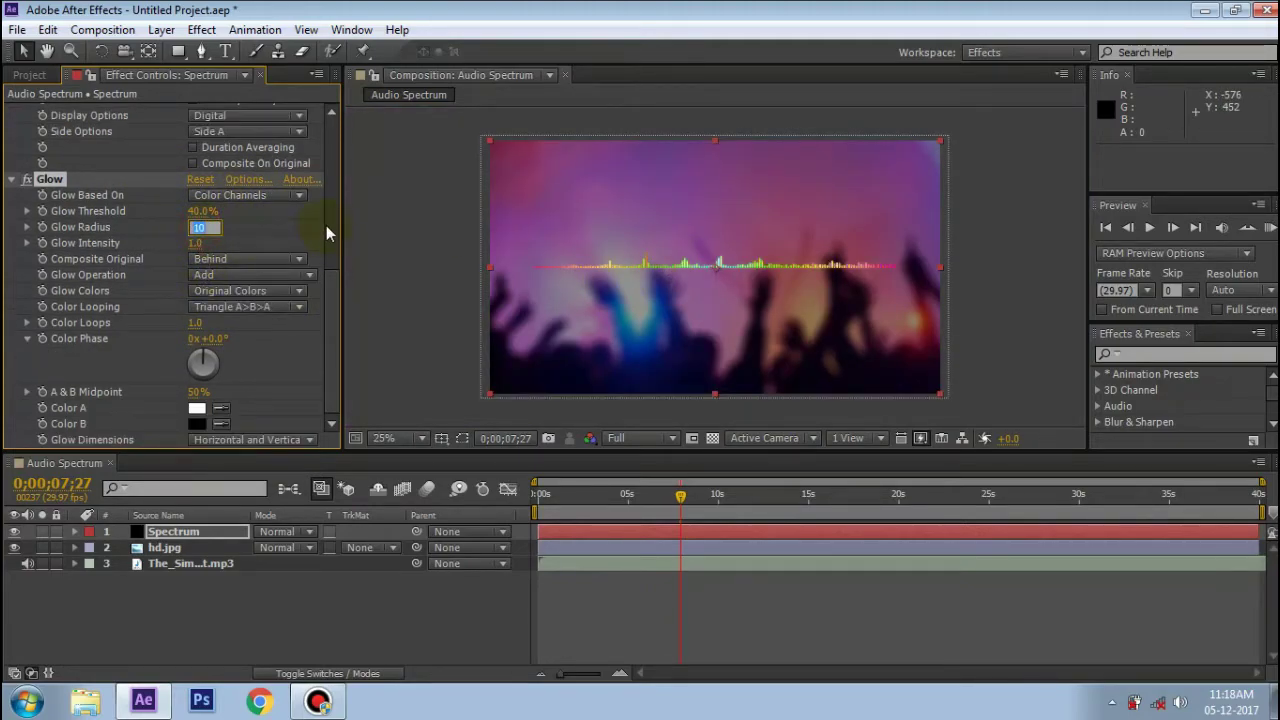
pyautogui.write('15')
pyautogui.press('Return')
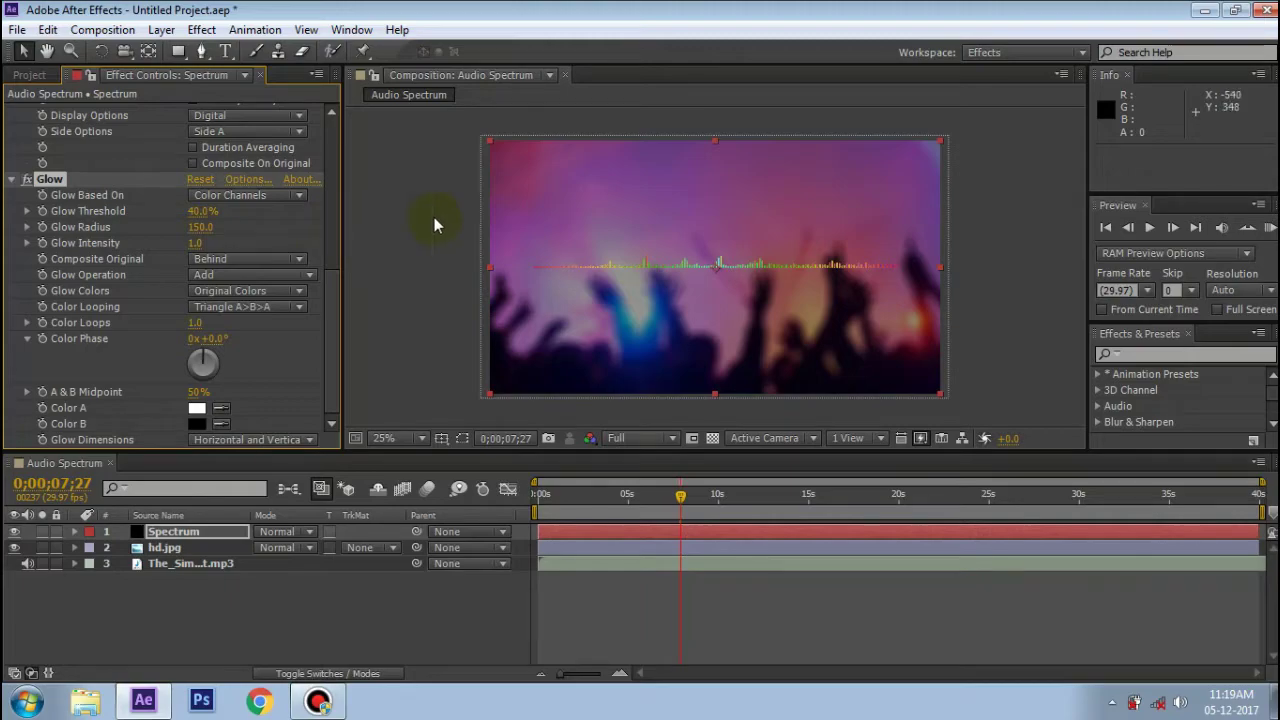
pyautogui.scroll(2, 703, 265)
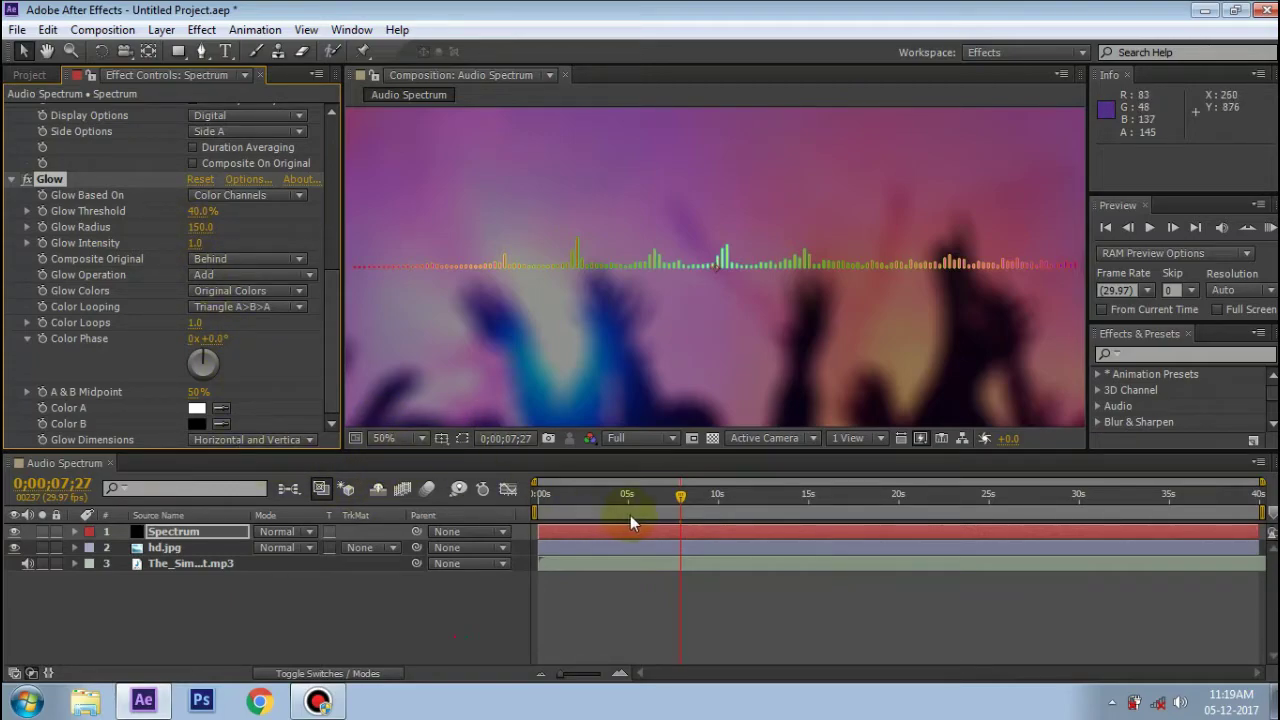
pyautogui.moveTo(680, 495); pyautogui.dragTo(538, 496)
# Step: Set the current time to 0;00;00;00 and open the timeline's right-click New menu
pyautogui.click(697, 327)
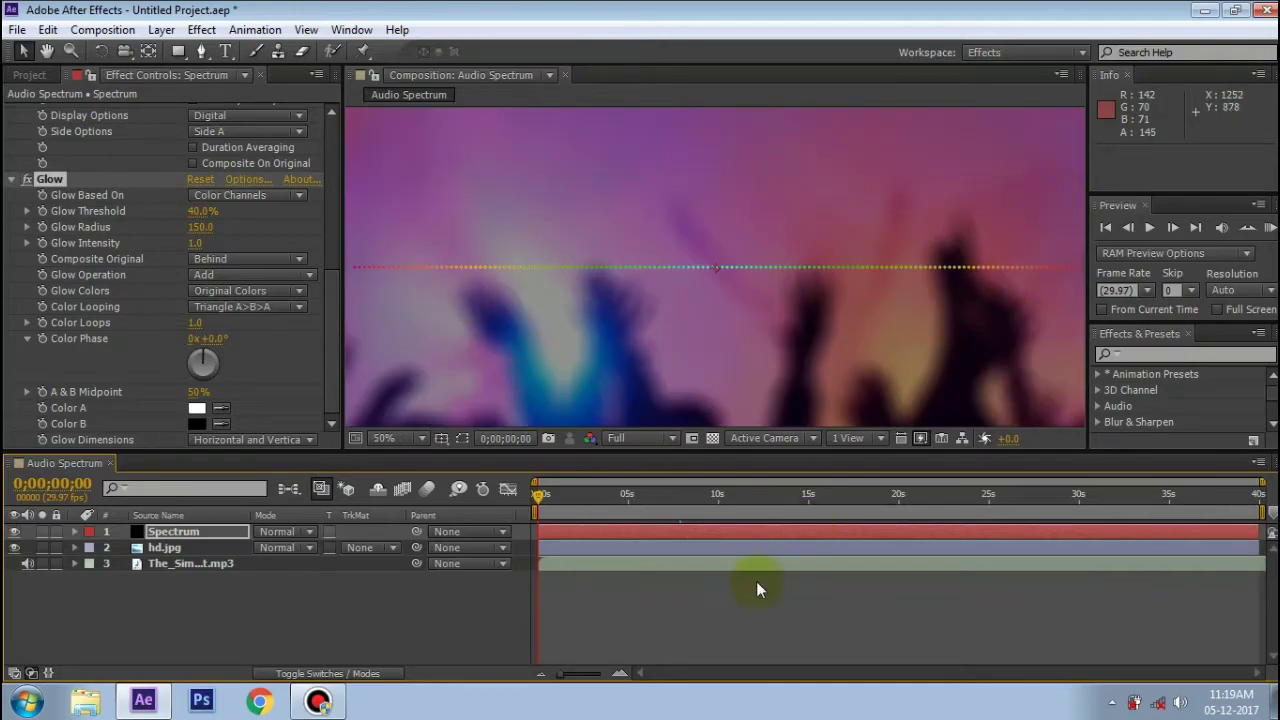
pyautogui.rightClick(411, 602)
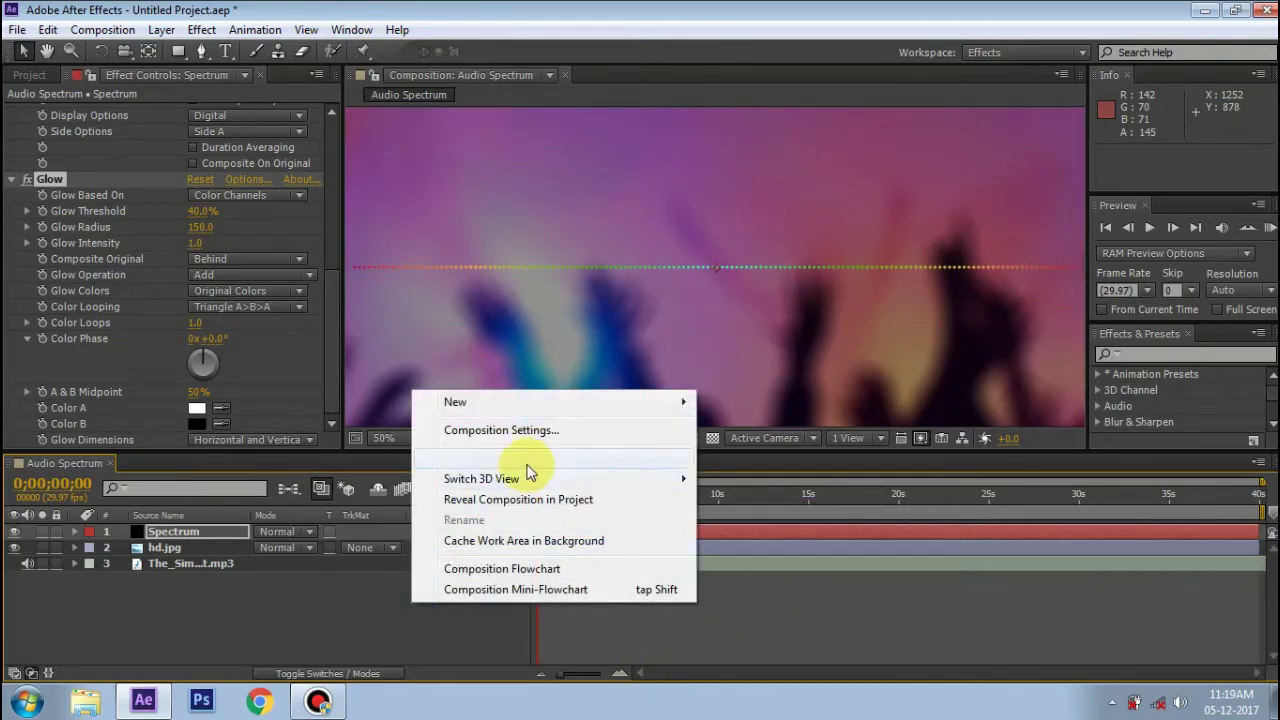
# Step: Create a new text layer with white fill reading 'BHAN TECH STUDIO'
pyautogui.moveTo(583, 401)
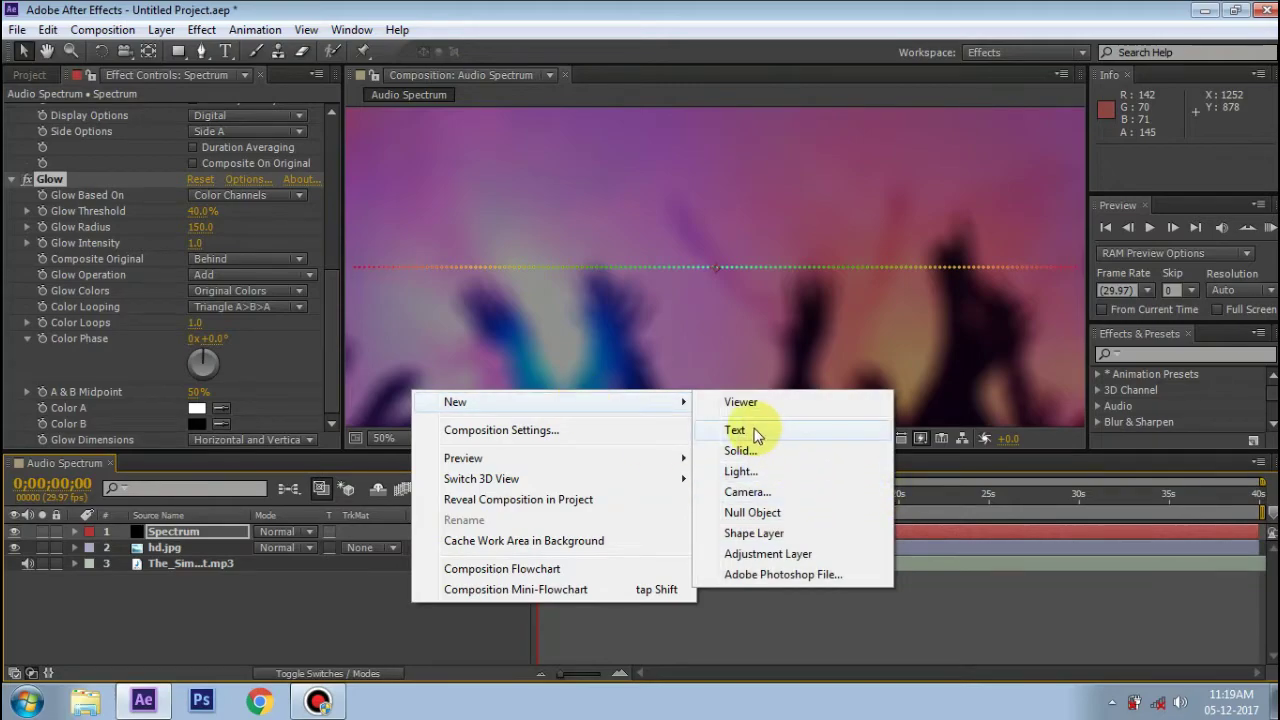
pyautogui.click(750, 431)
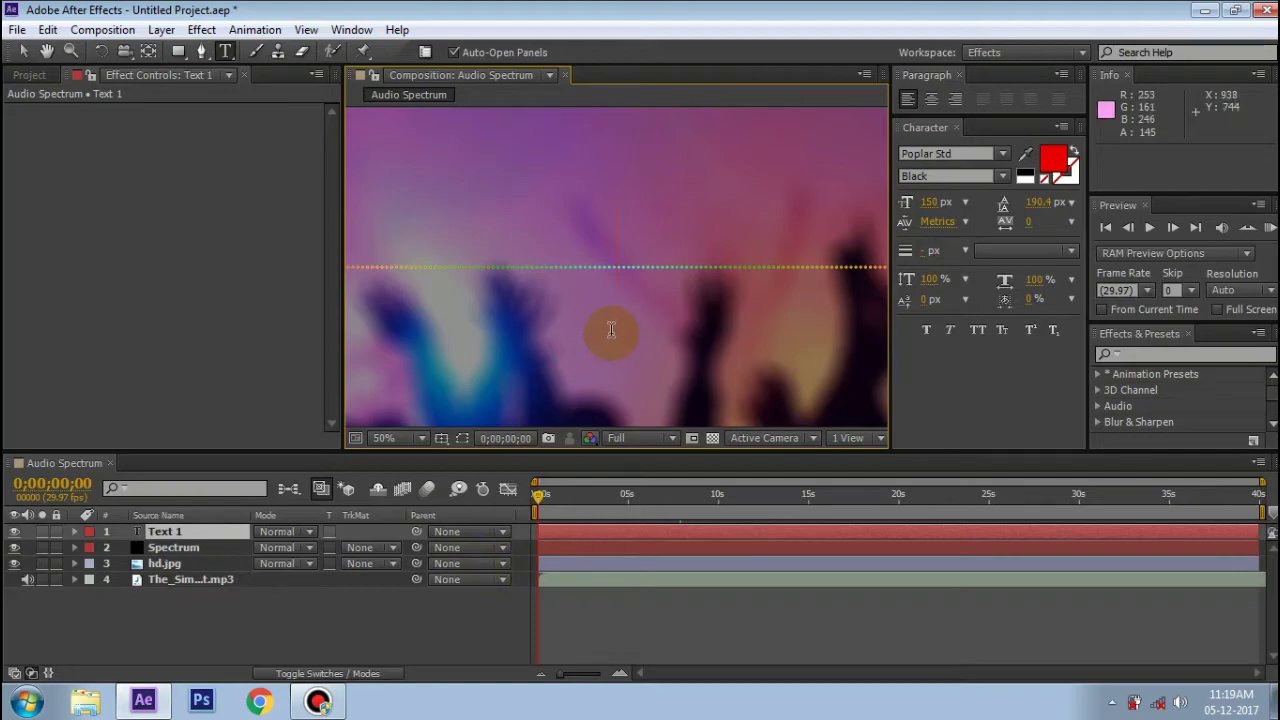
pyautogui.scroll(-1, 678, 200)
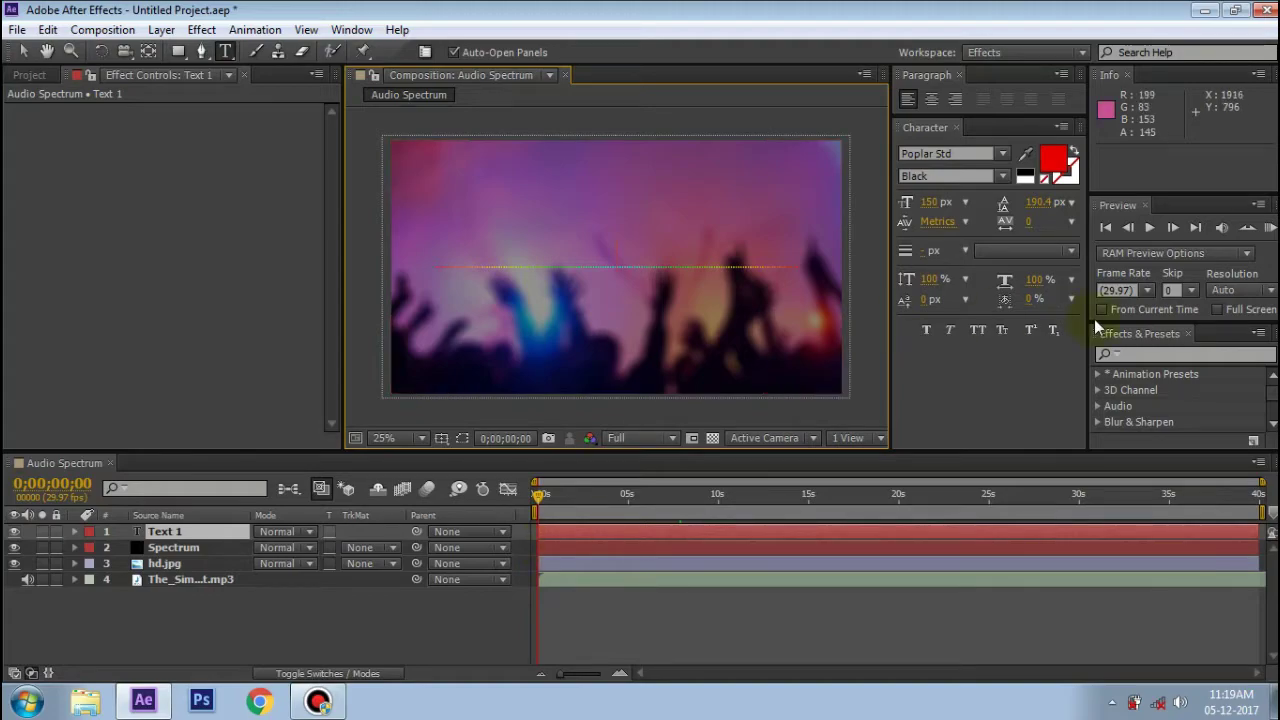
pyautogui.click(1057, 170)
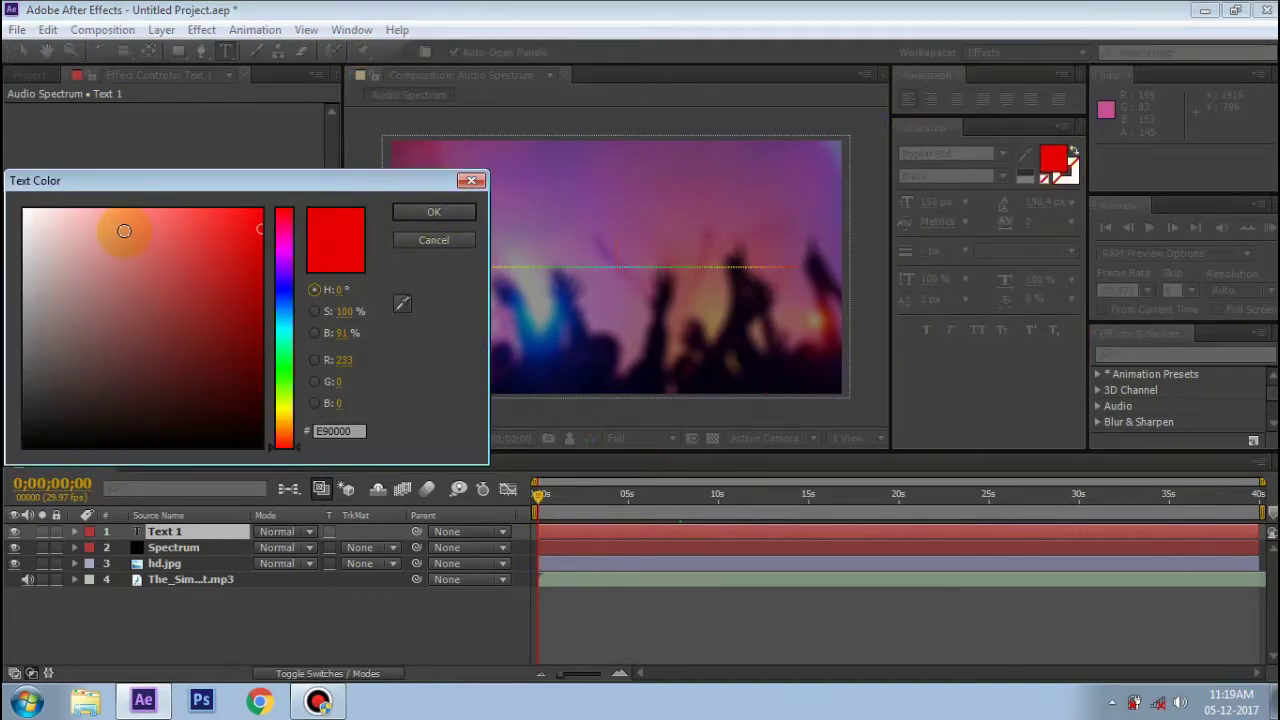
pyautogui.click(103, 223)
pyautogui.click(433, 211)
pyautogui.write('BHAN TEC')
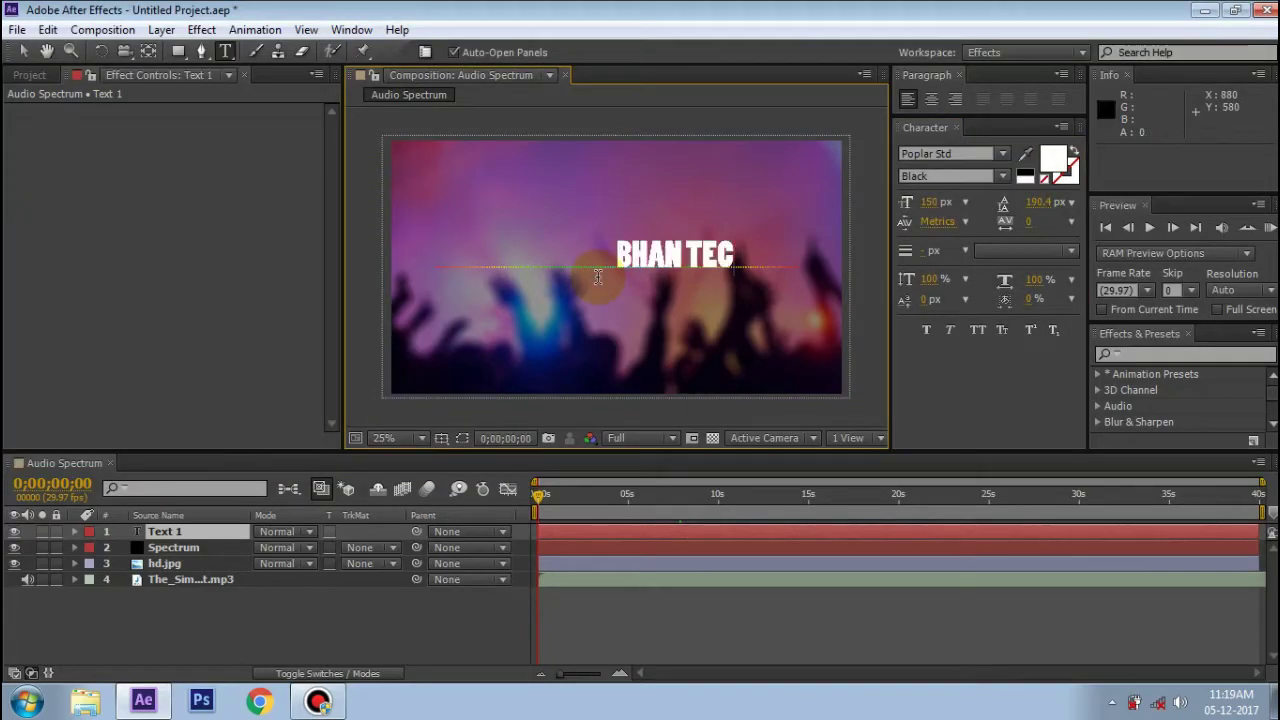
pyautogui.write('H STUDIO')
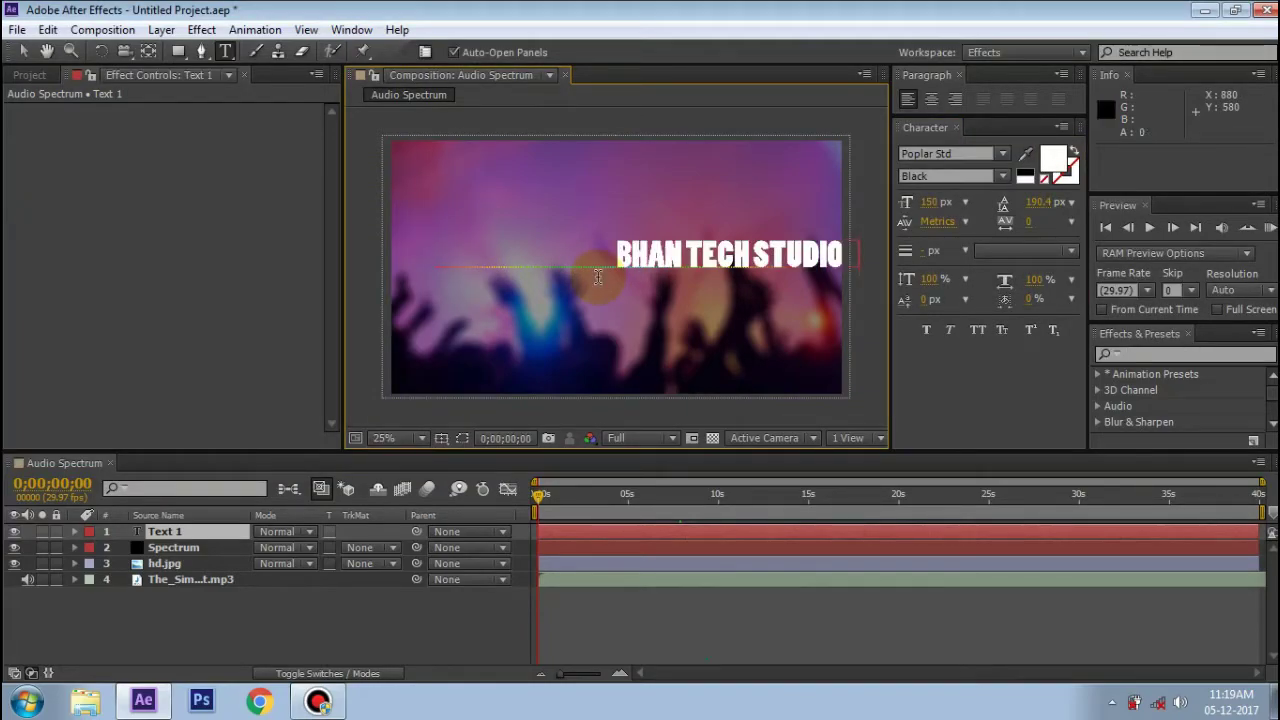
pyautogui.click(606, 535)
pyautogui.press('capslock')
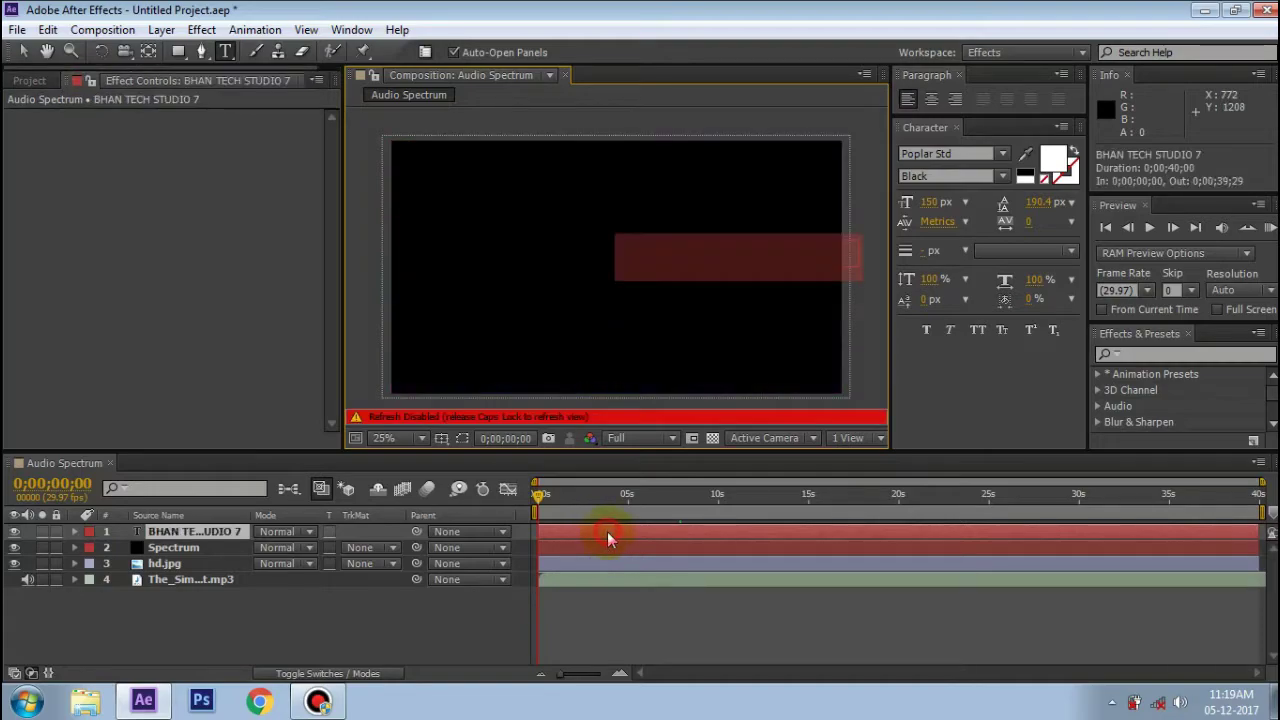
# Step: Shrink the title to 102 px, add space before STUDIO, and move it onto the bars
pyautogui.press('capslock')
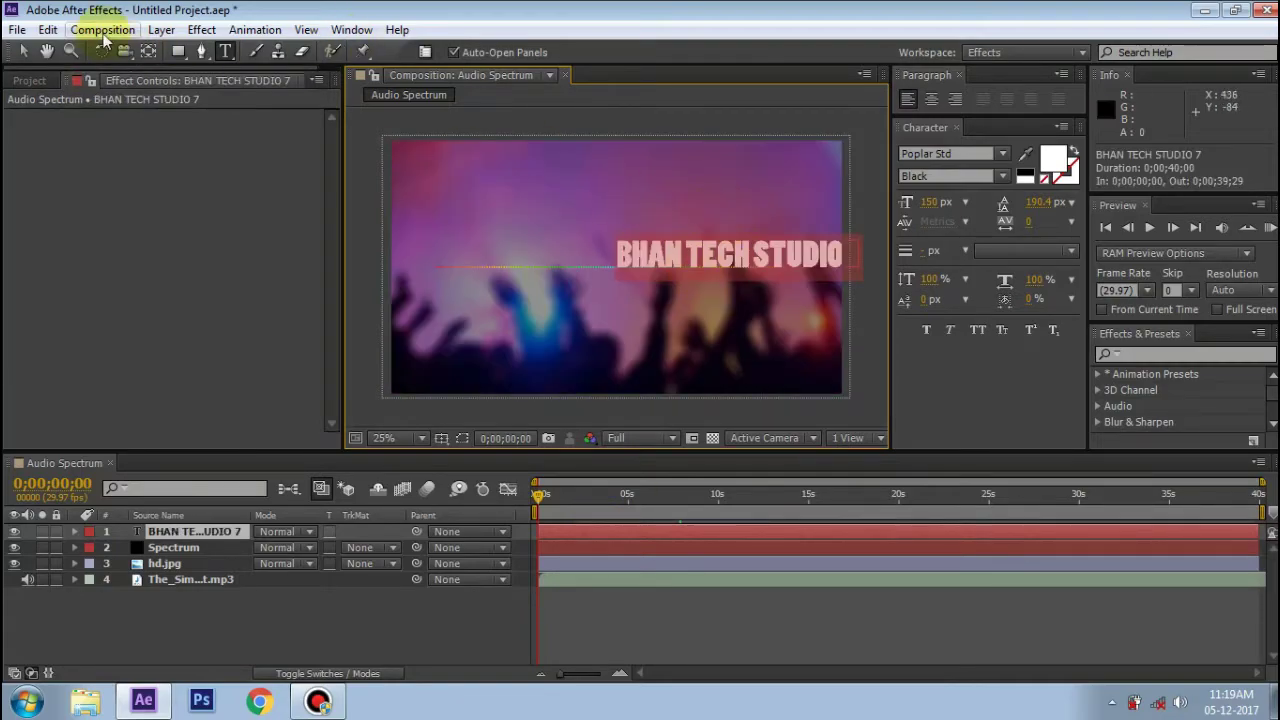
pyautogui.moveTo(938, 208); pyautogui.dragTo(888, 206)
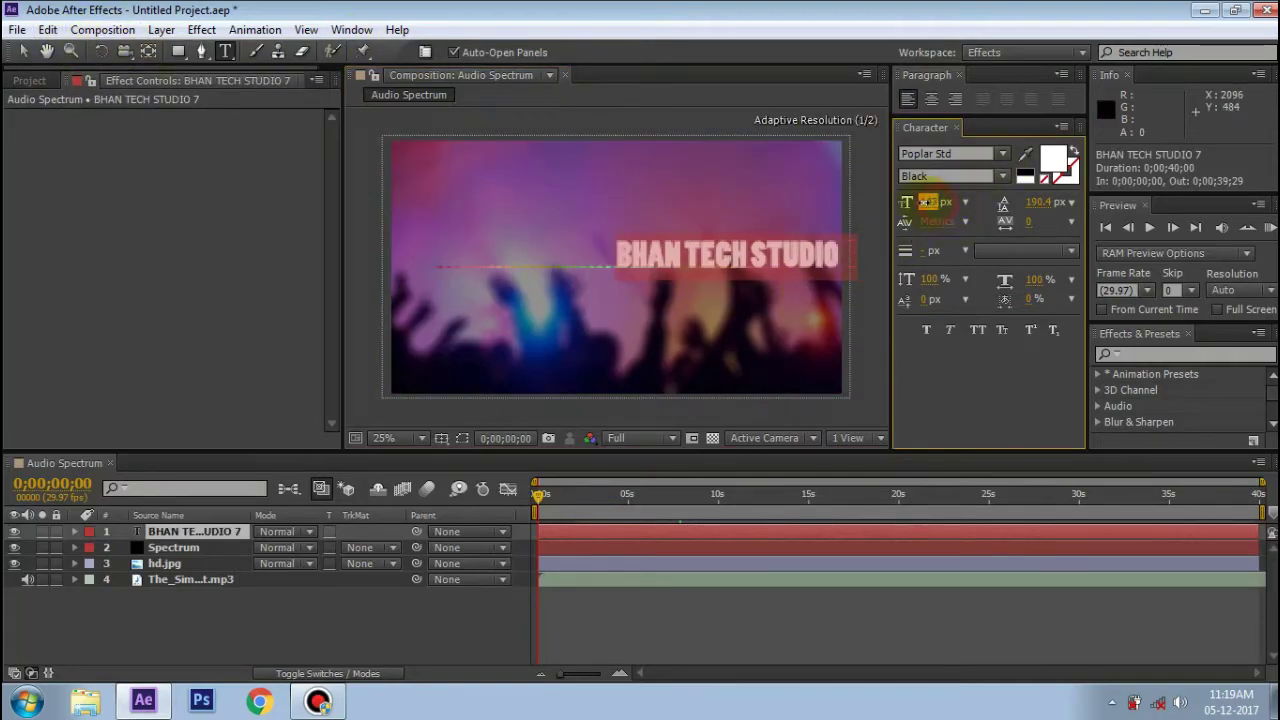
pyautogui.click(712, 262)
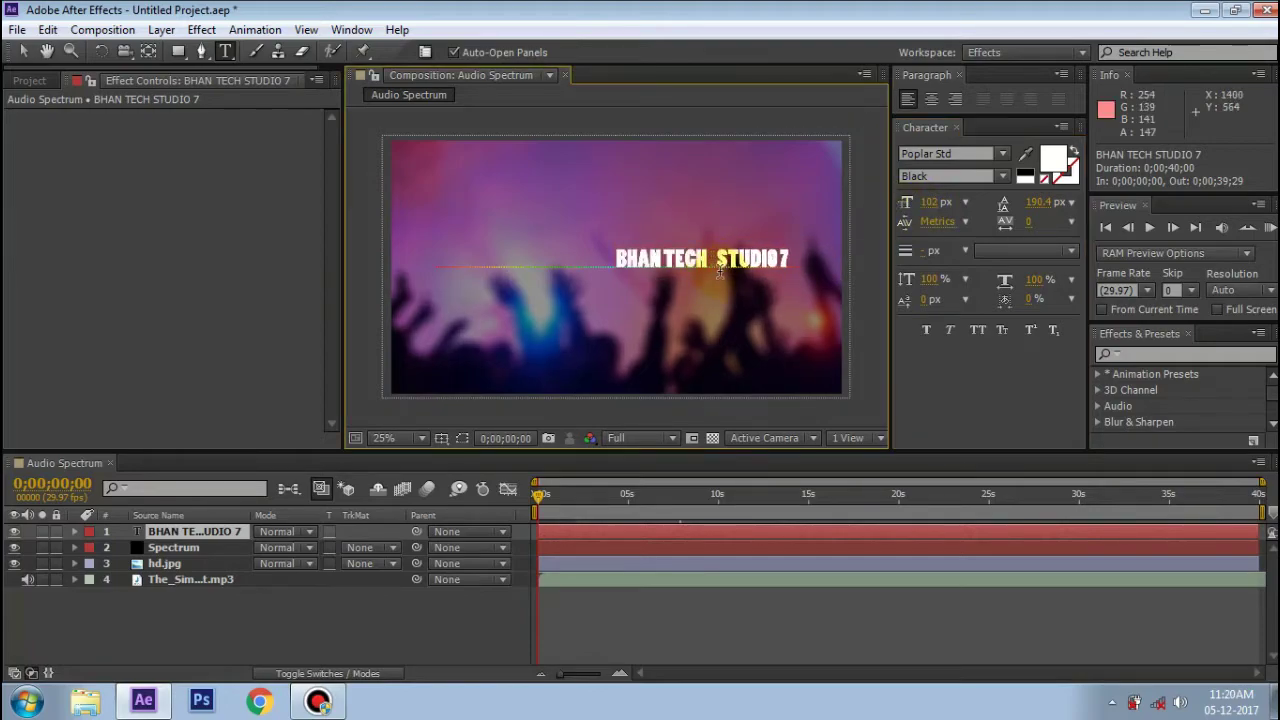
pyautogui.moveTo(666, 258); pyautogui.dragTo(495, 287)
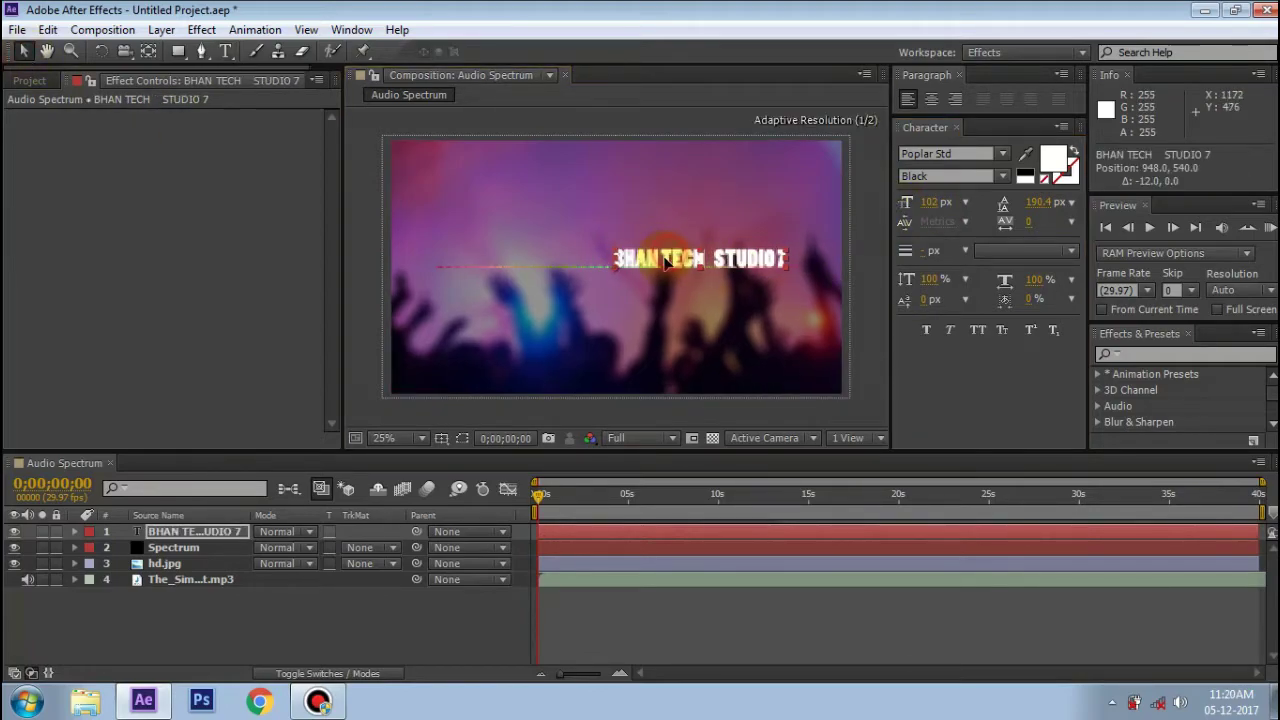
# Step: Pan the viewer to see the whole title and nudge it slightly up and left
pyautogui.scroll(2, 495, 287)
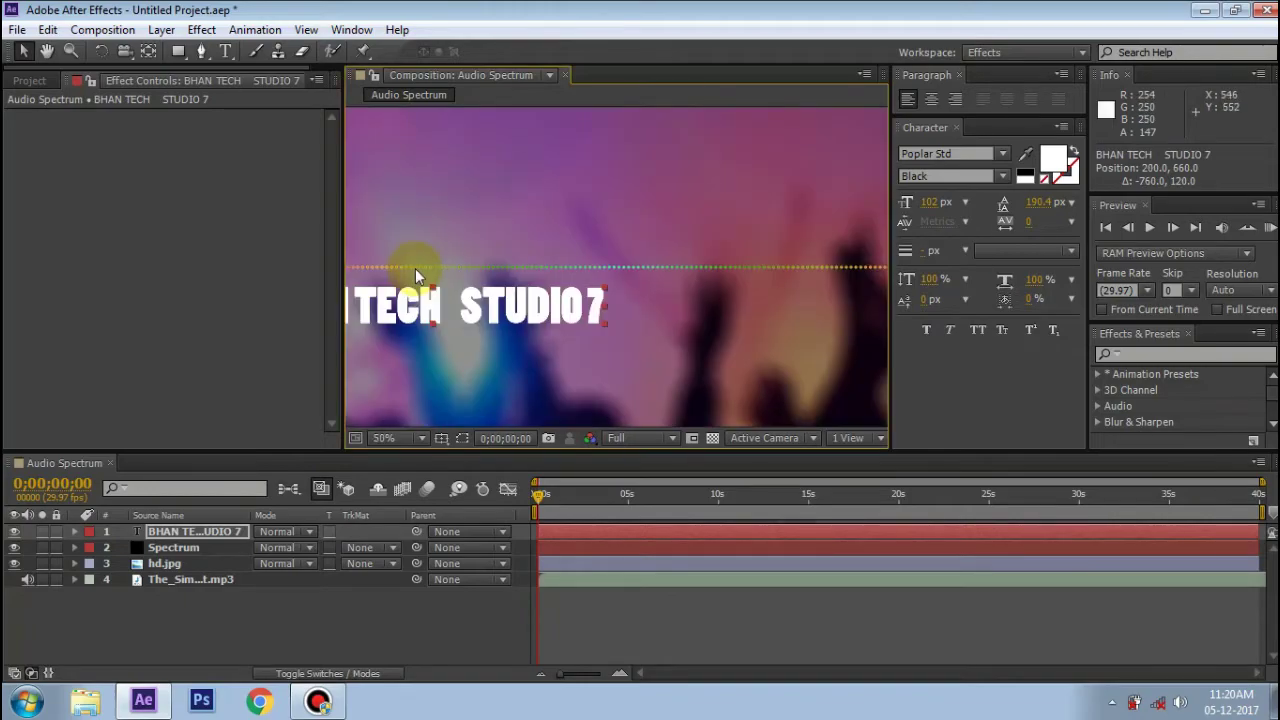
pyautogui.scroll(-2, 415, 268)
pyautogui.scroll(2, 455, 283)
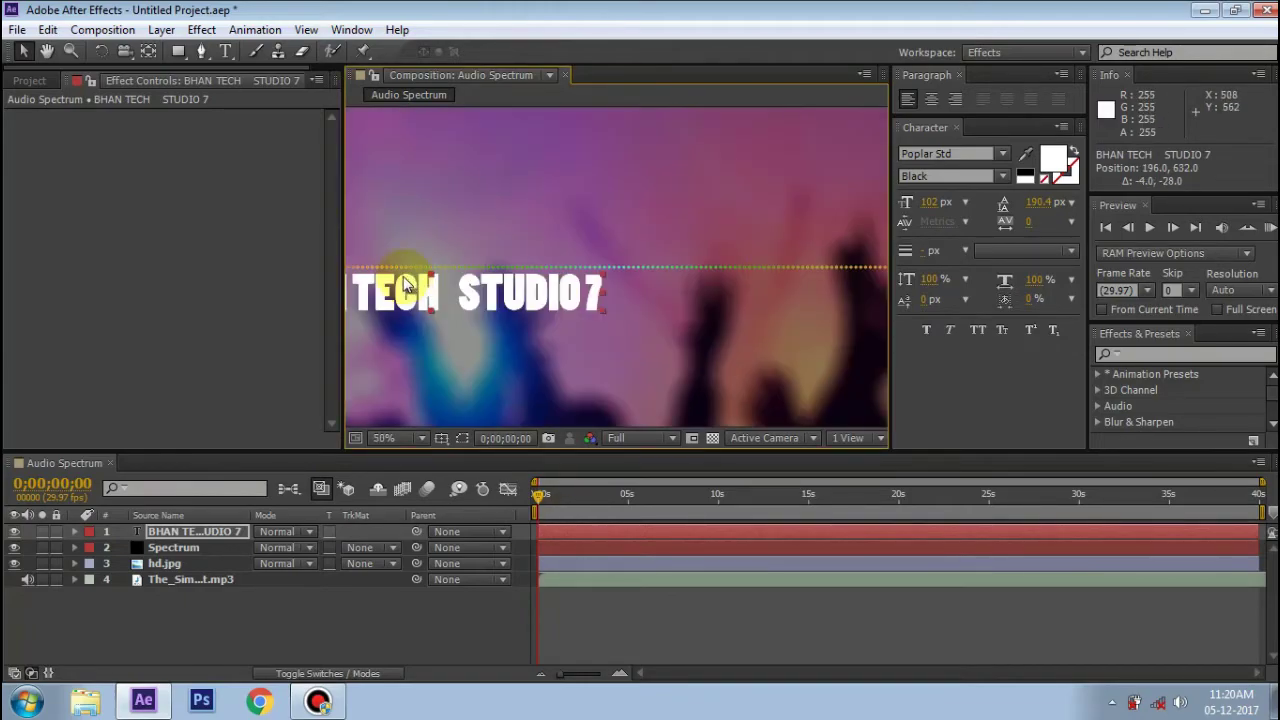
pyautogui.press('h')
pyautogui.moveTo(437, 223)
pyautogui.mouseDown()
pyautogui.moveTo(555, 243)
pyautogui.moveTo(589, 234)
pyautogui.mouseUp()
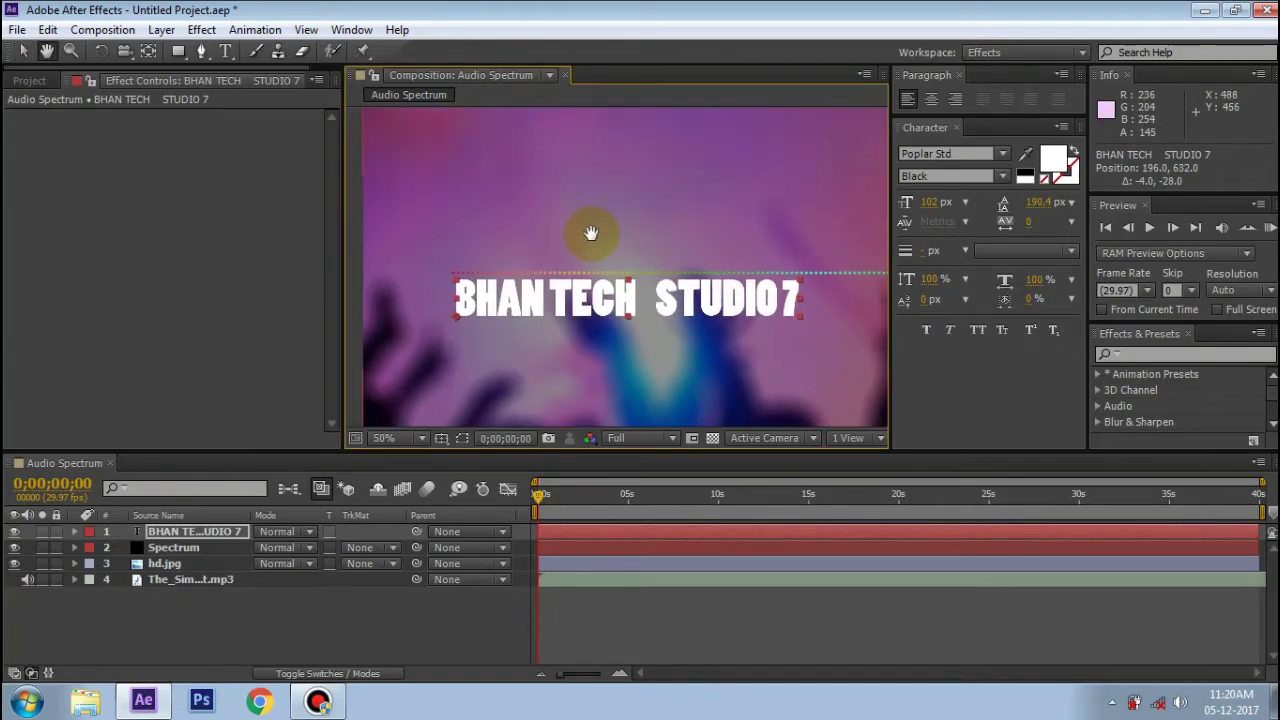
pyautogui.scroll(2, 606, 277)
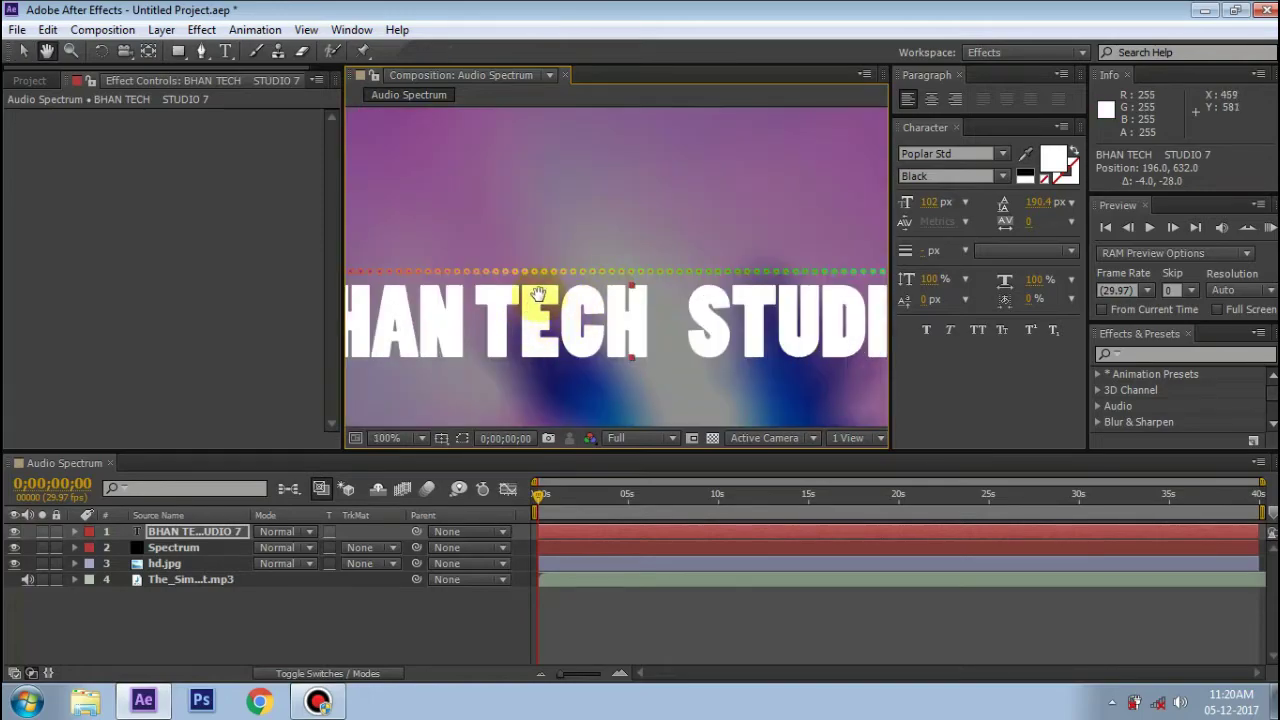
pyautogui.moveTo(543, 234); pyautogui.dragTo(623, 217)
pyautogui.moveTo(617, 294); pyautogui.dragTo(608, 287)
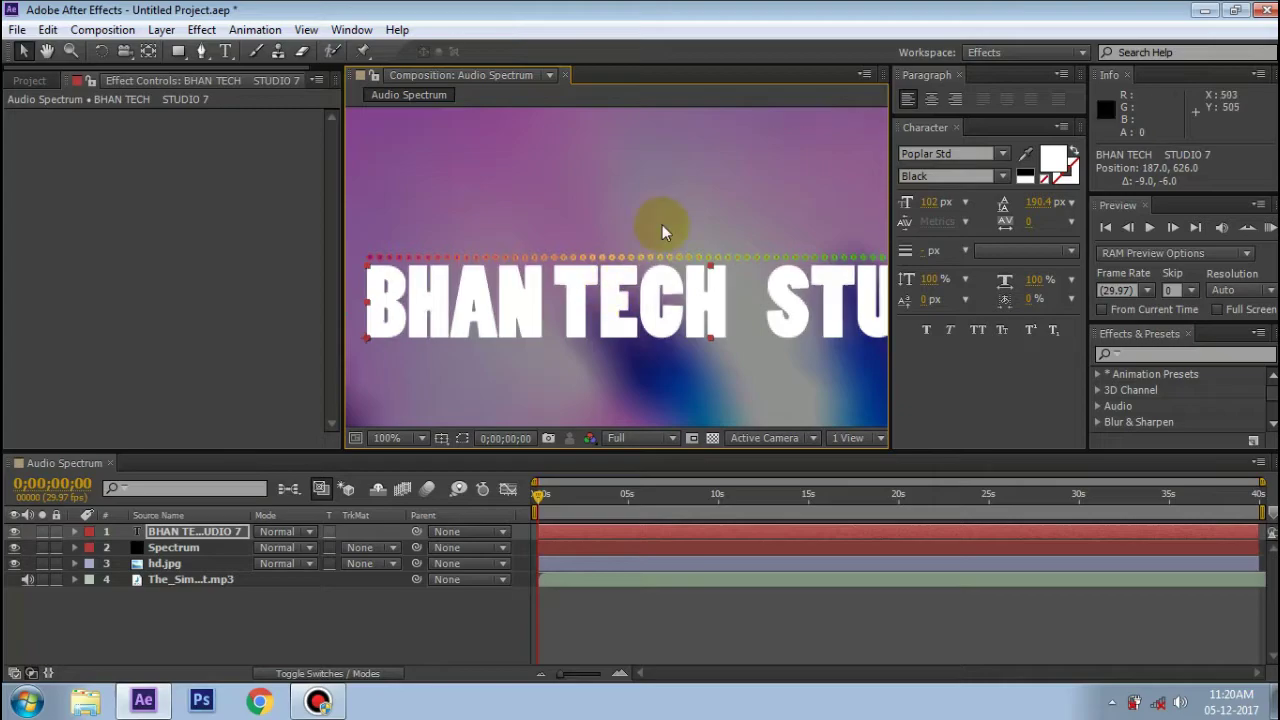
pyautogui.scroll(-2, 662, 224)
pyautogui.scroll(-2, 660, 245)
pyautogui.scroll(2, 637, 280)
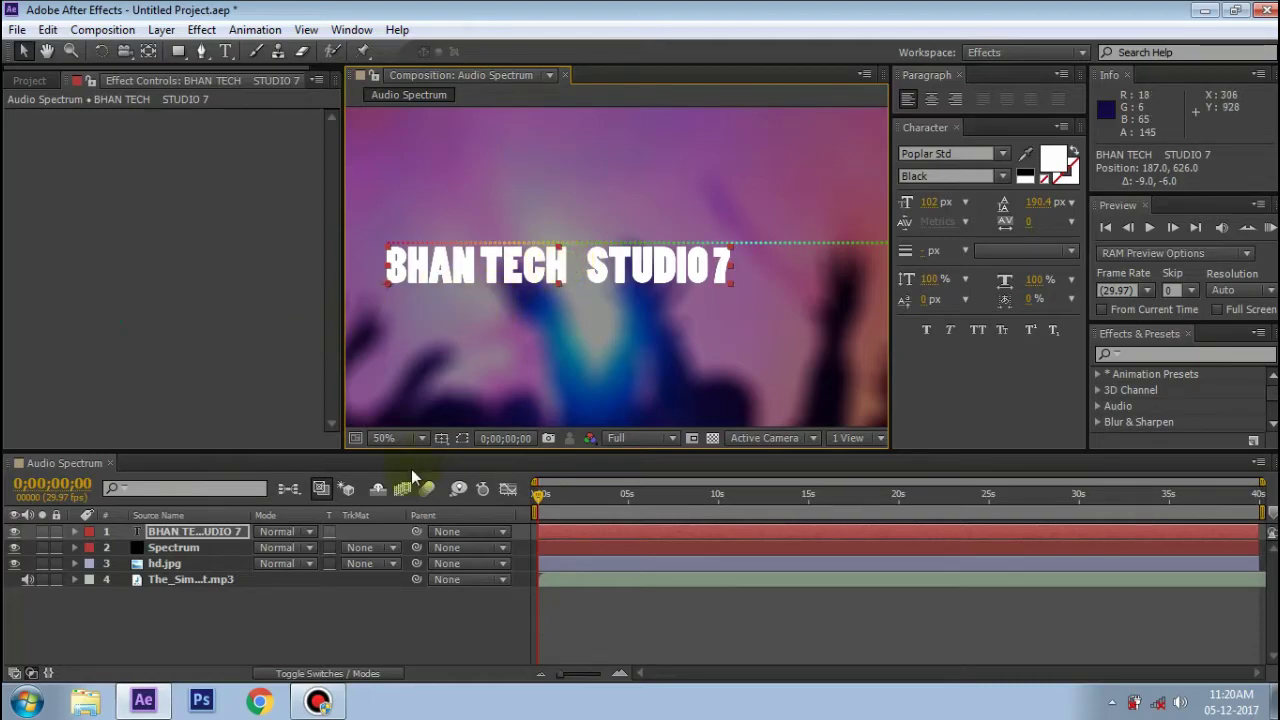
pyautogui.hotkey('ctrl', 't')
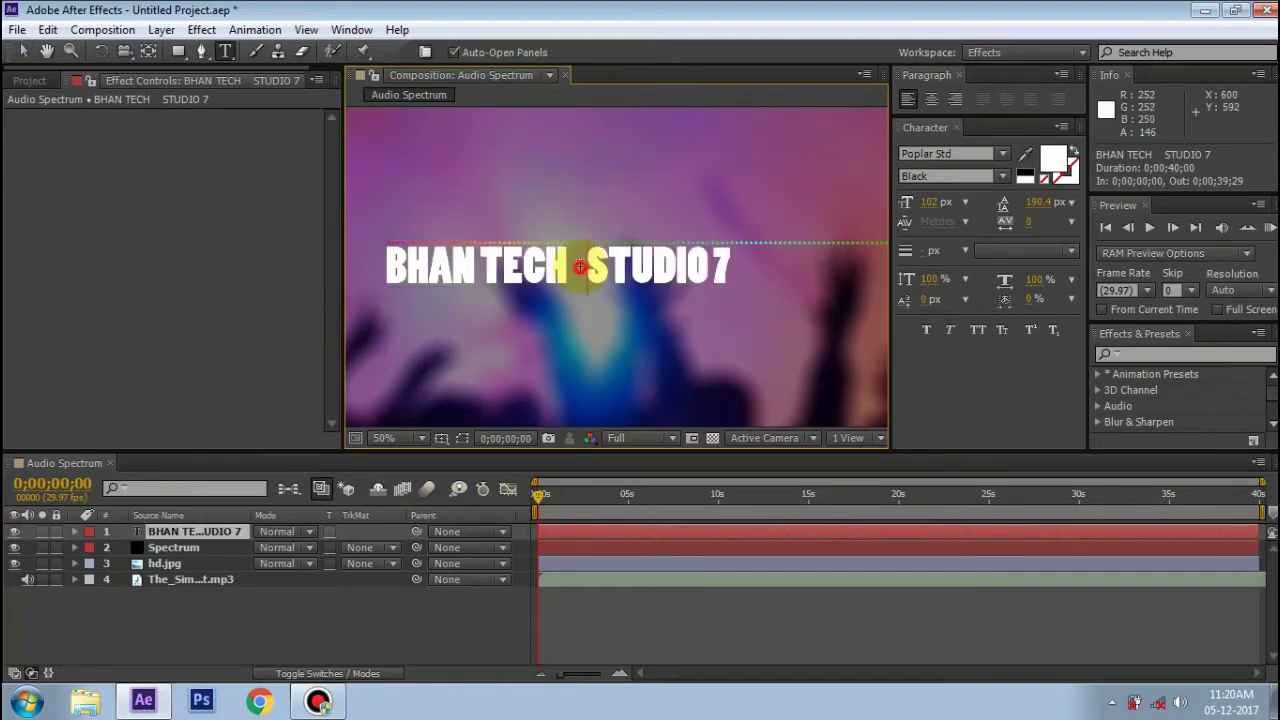
# Step: Add spaces between BHAN and TECH to spread the words along the spectrum line
pyautogui.scroll(-2, 669, 284)
pyautogui.scroll(-2, 669, 284)
pyautogui.scroll(2, 669, 284)
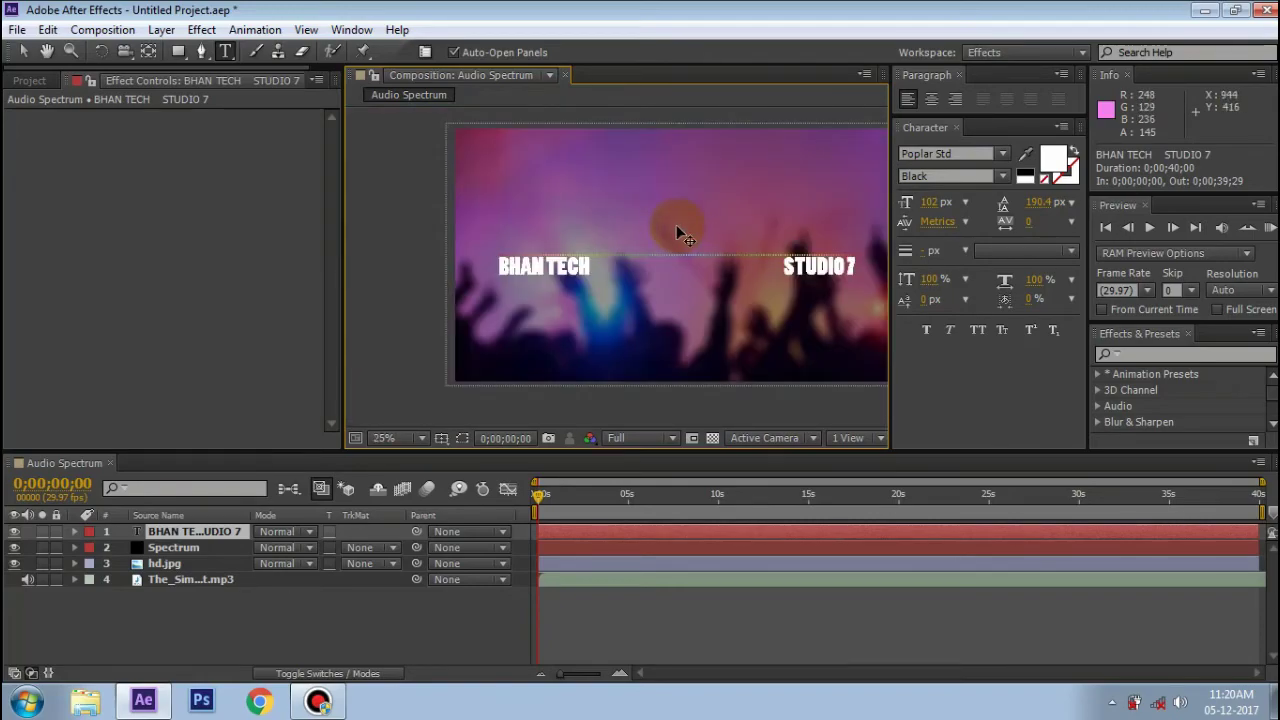
pyautogui.click(546, 268)
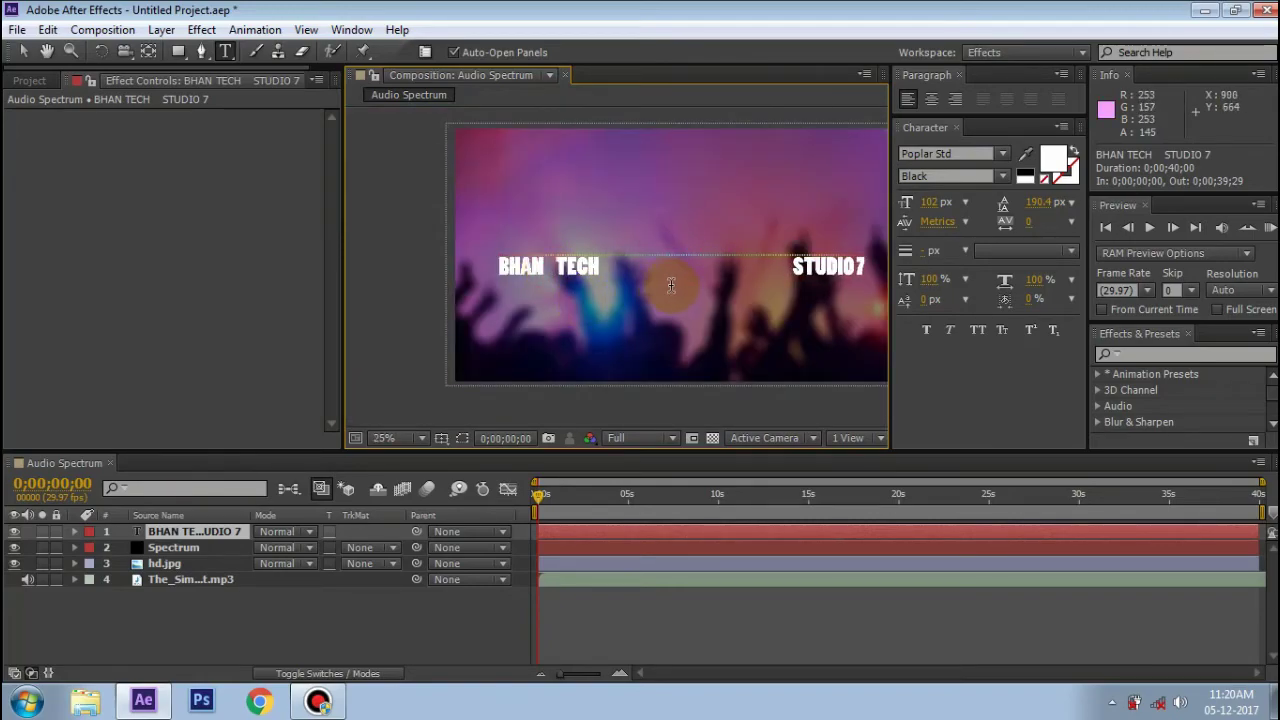
pyautogui.press(',')
pyautogui.press('.')
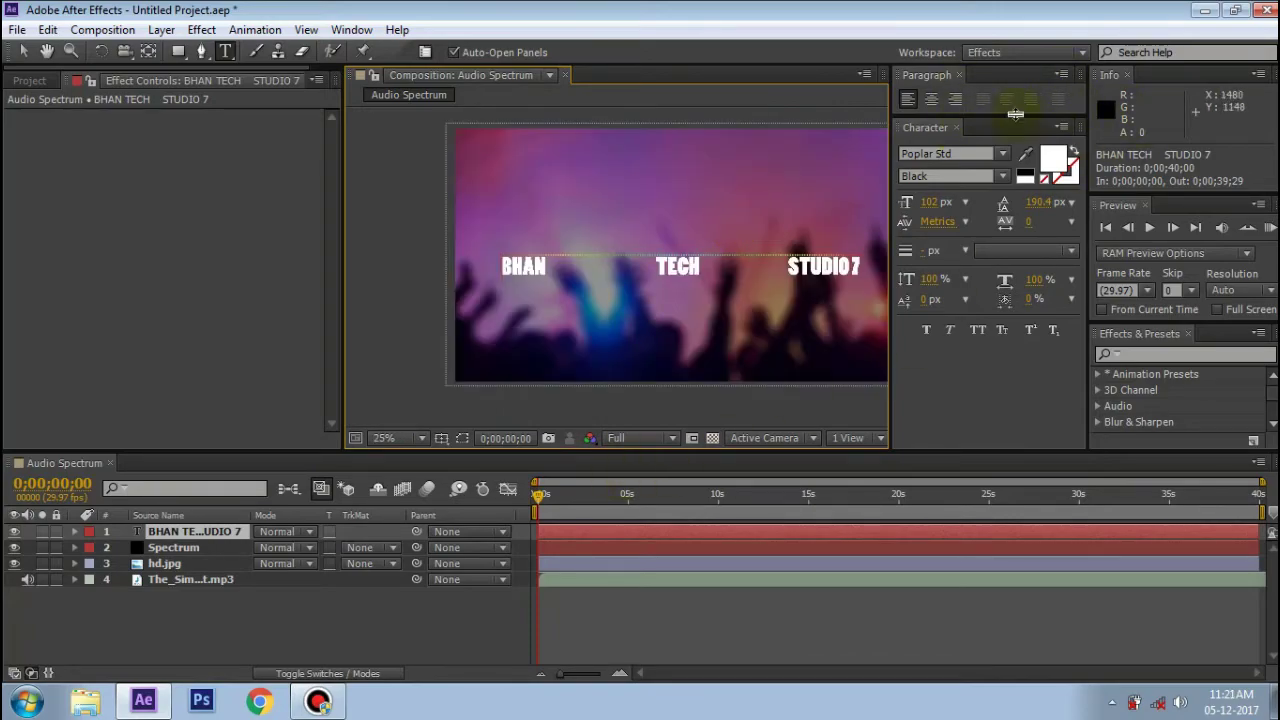
# Step: Close the Paragraph and Character panels and select the title text layer
pyautogui.click(960, 75)
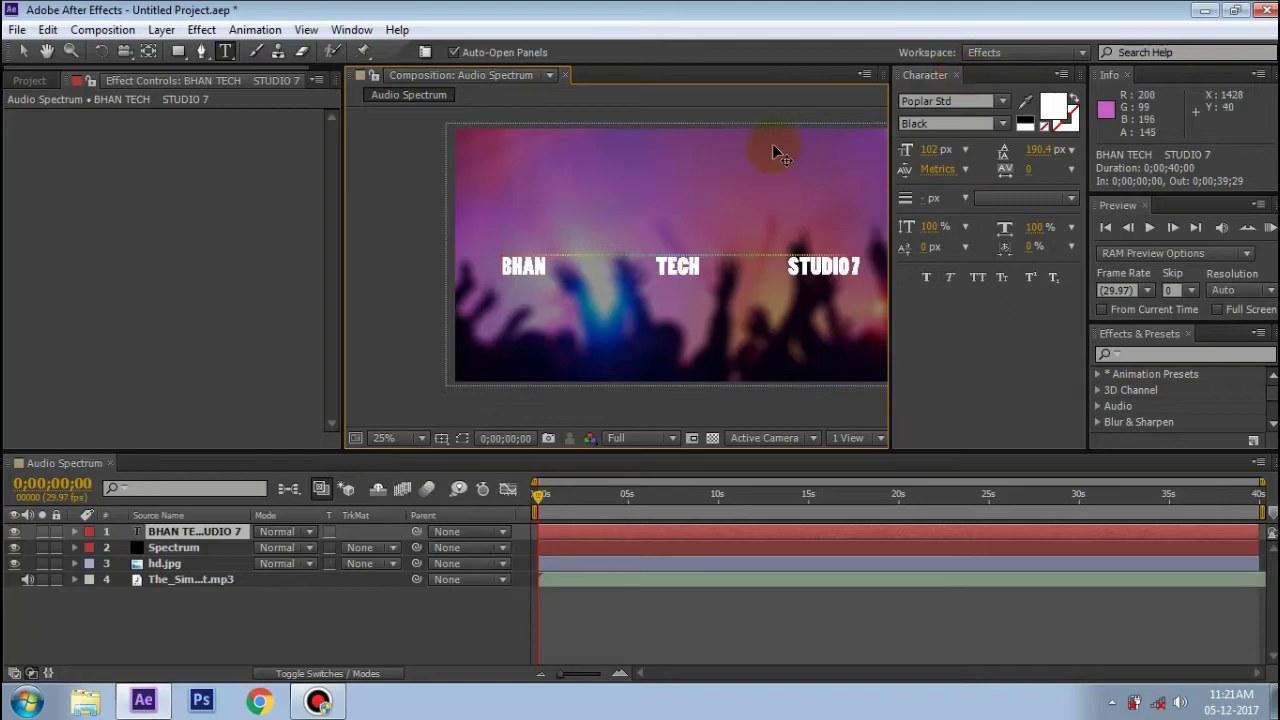
pyautogui.click(958, 75)
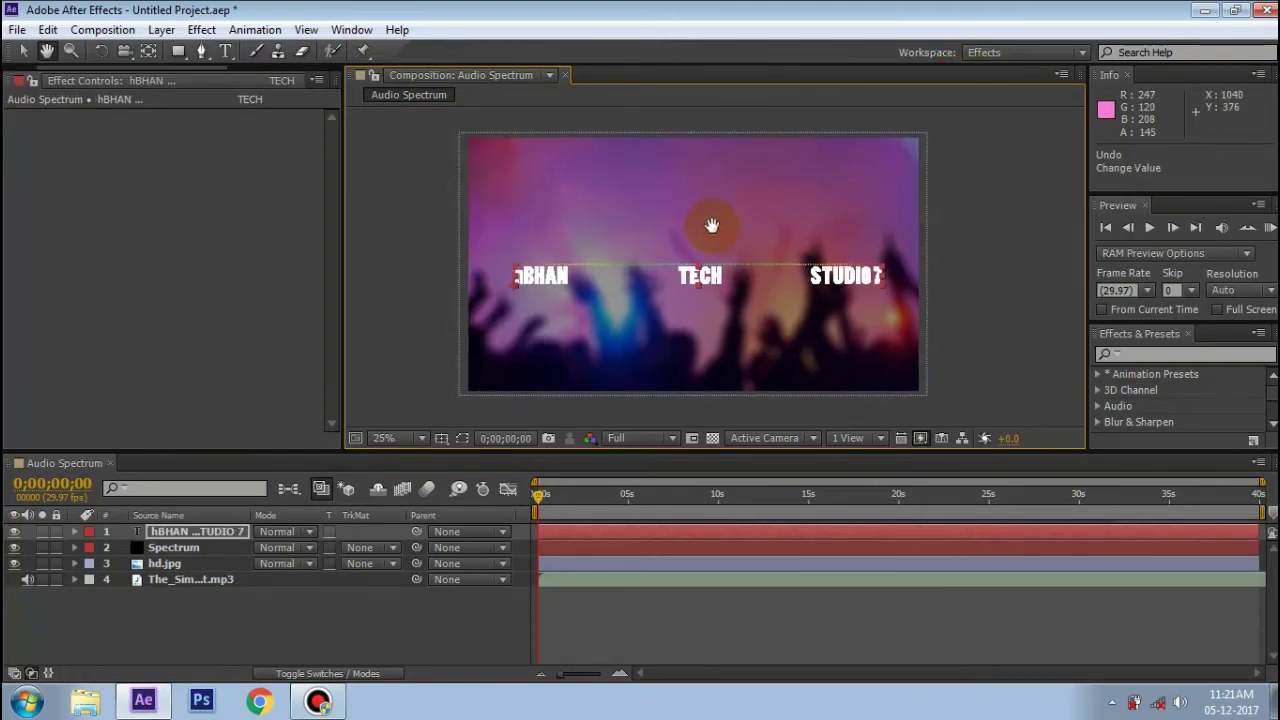
pyautogui.scroll(2, 641, 149)
pyautogui.scroll(-3, 706, 104)
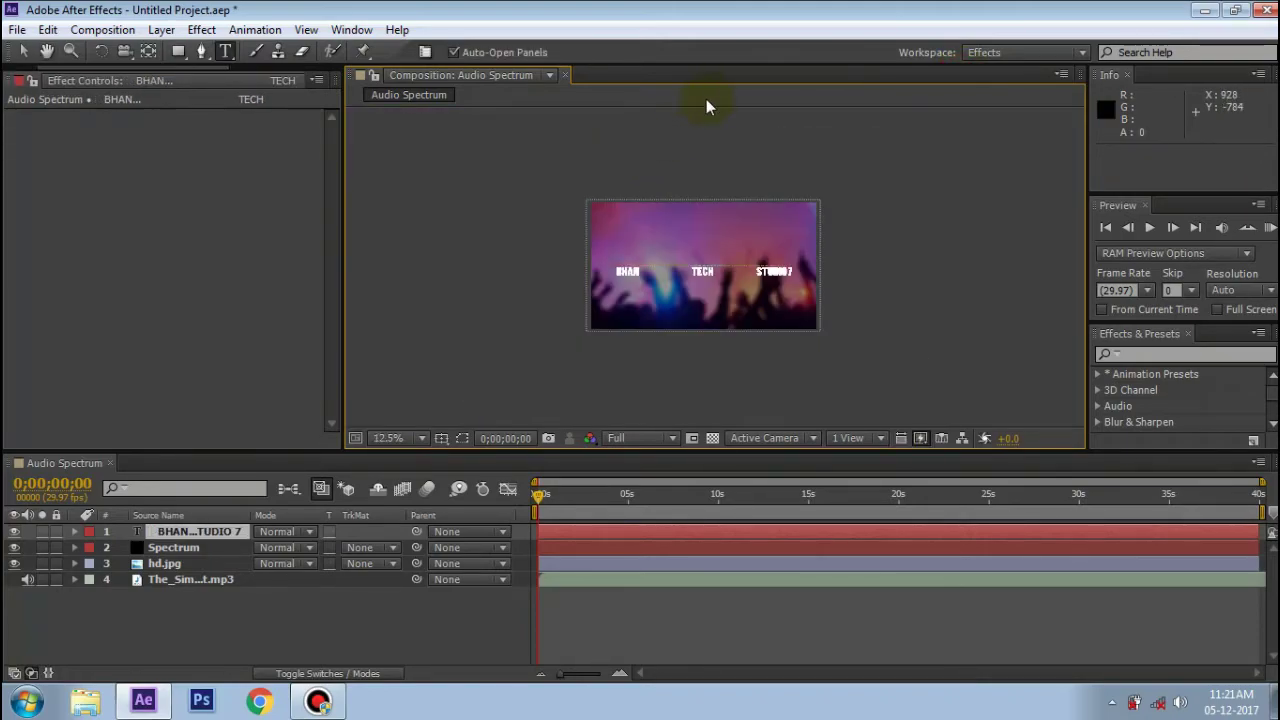
pyautogui.scroll(1, 707, 190)
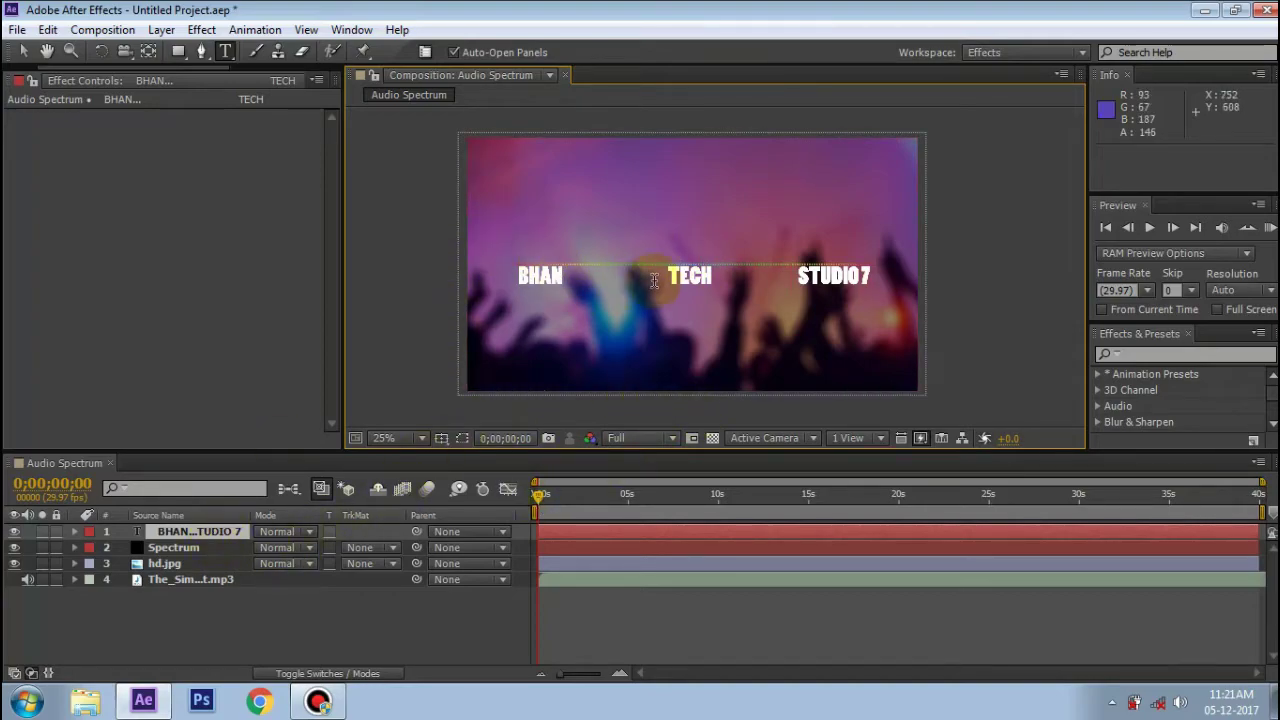
pyautogui.scroll(2, 651, 281)
pyautogui.scroll(3, 620, 280)
pyautogui.scroll(2, 600, 245)
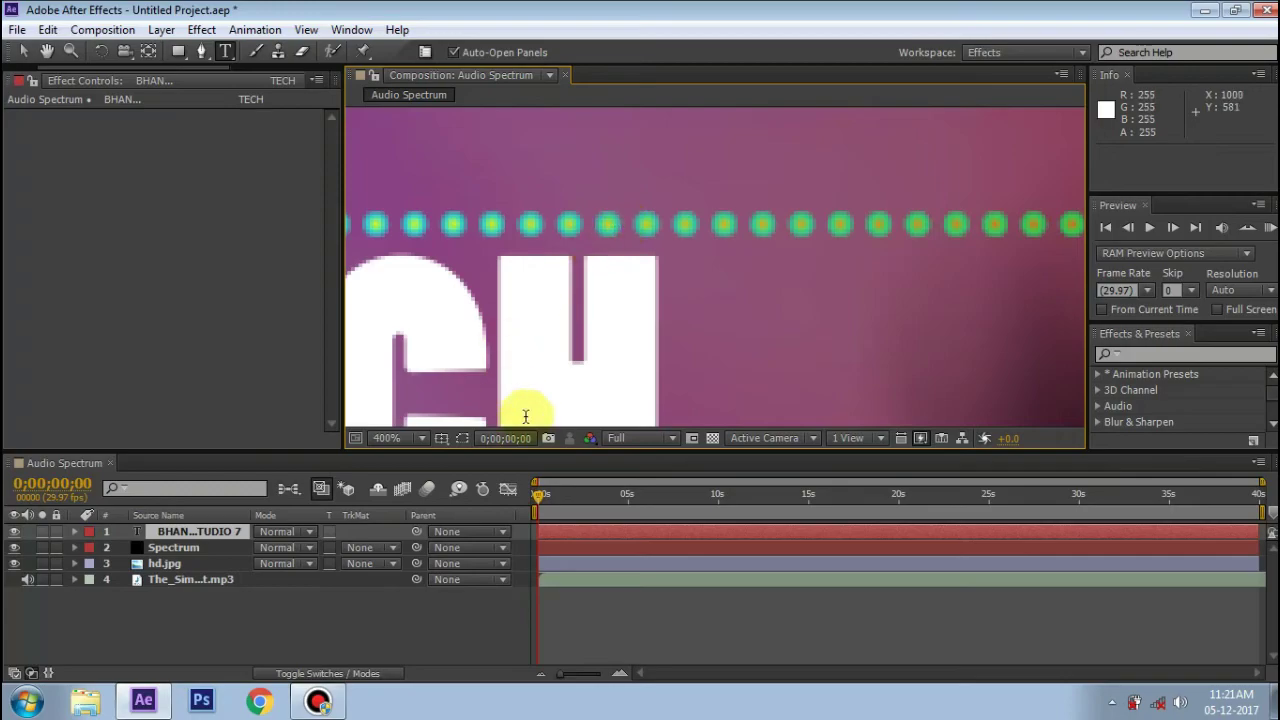
pyautogui.scroll(-2, 690, 225)
pyautogui.scroll(-2, 696, 240)
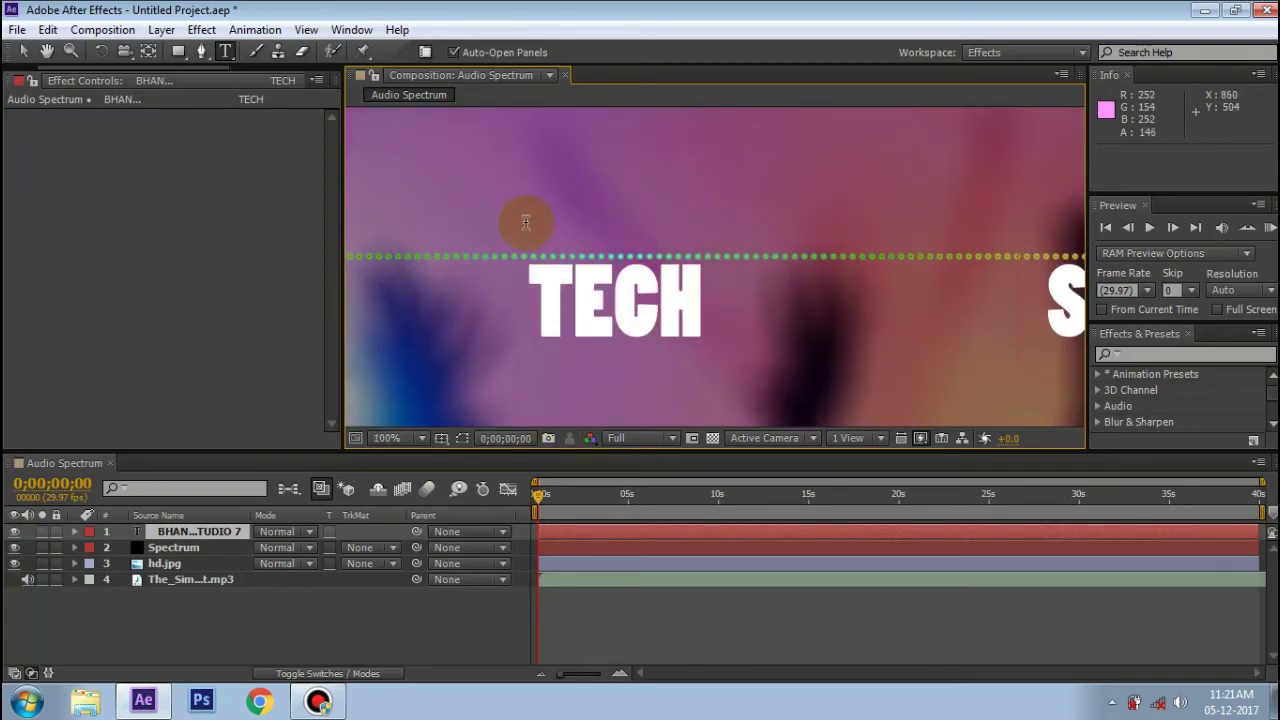
pyautogui.scroll(-6, 528, 222)
pyautogui.click(180, 536)
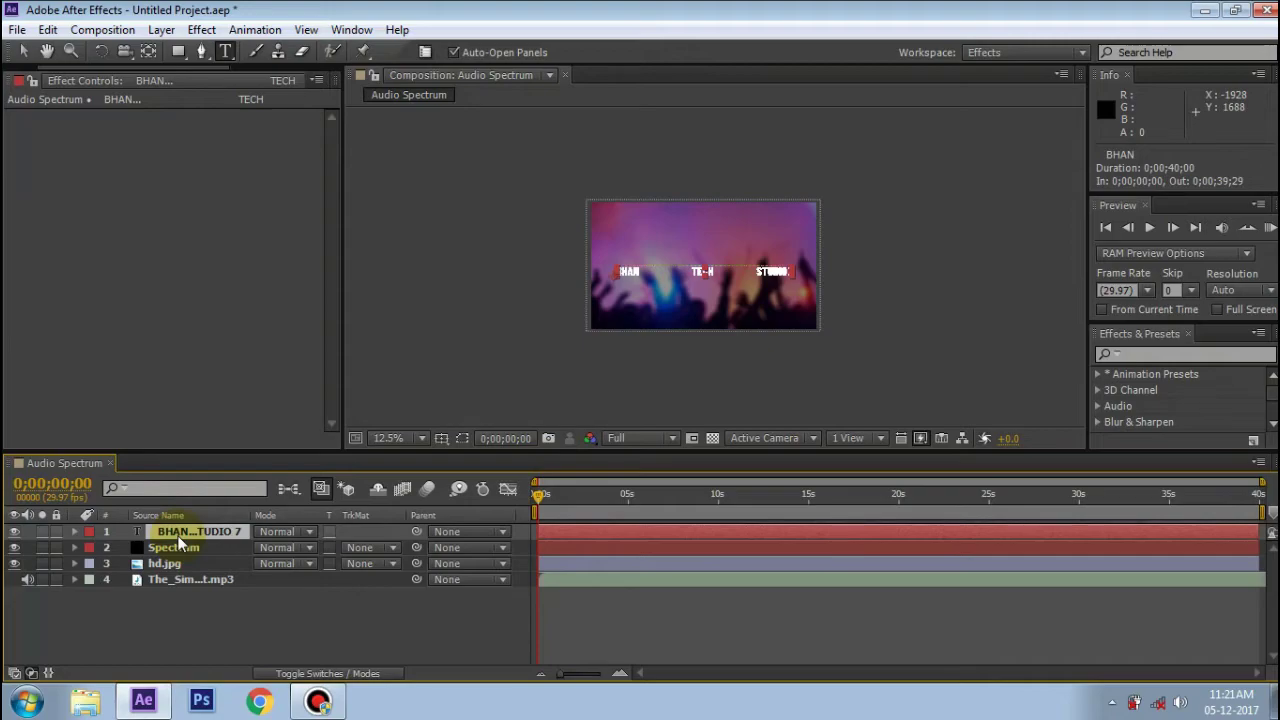
# Step: Apply Stylize > Glow to the title text, then view the Spectrum layer's Audio Spectrum settings
pyautogui.click(201, 29)
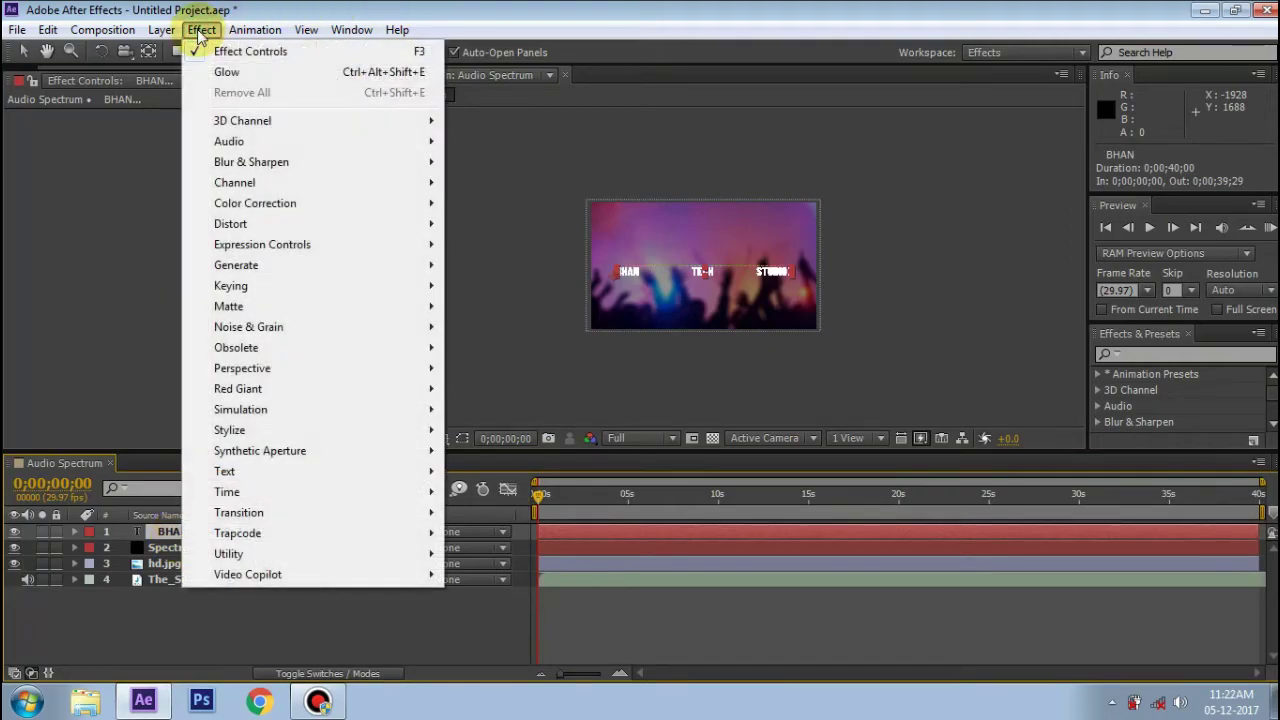
pyautogui.moveTo(262, 432)
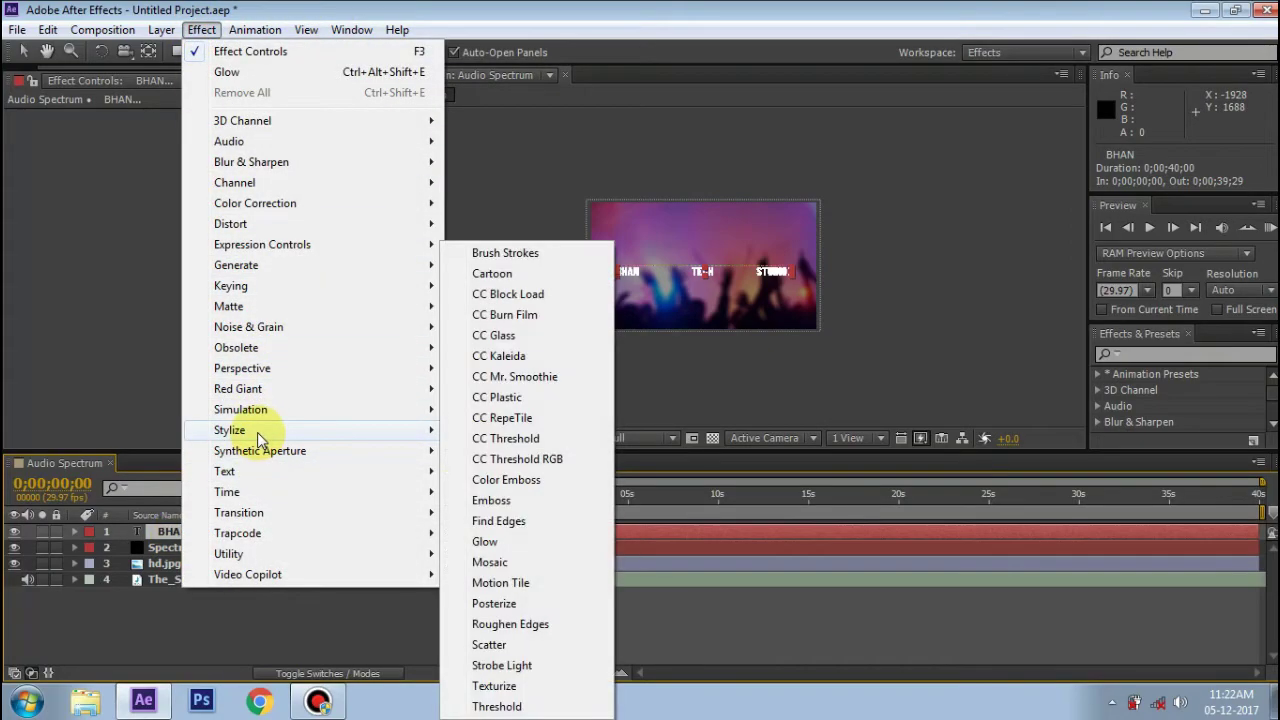
pyautogui.click(480, 540)
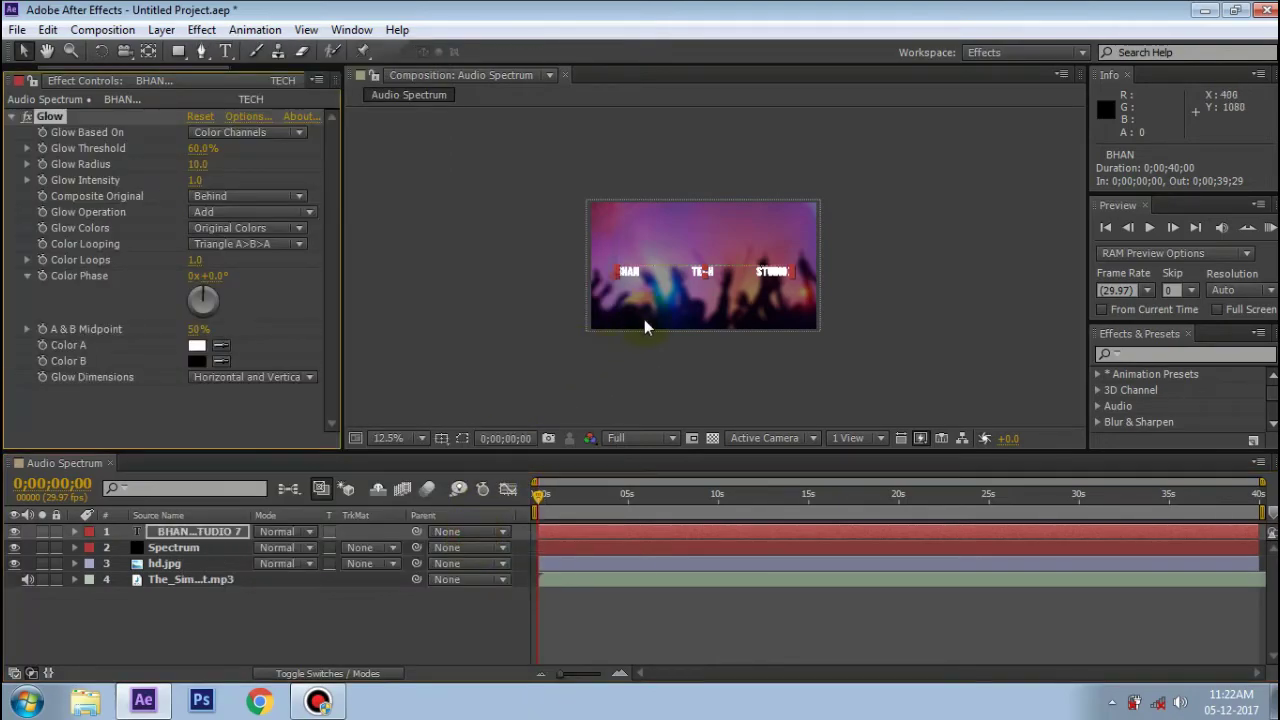
pyautogui.scroll(1, 746, 238)
pyautogui.scroll(3, 746, 236)
pyautogui.scroll(-2, 670, 285)
pyautogui.scroll(-3, 660, 290)
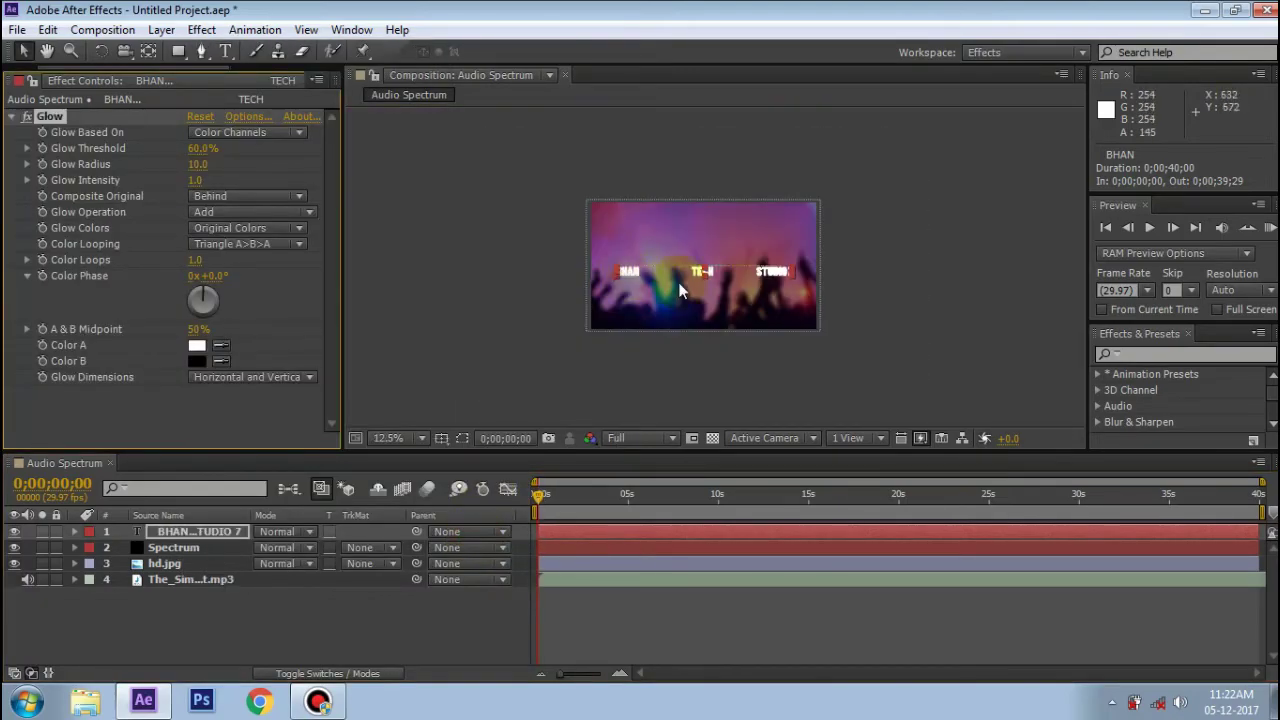
pyautogui.scroll(2, 669, 282)
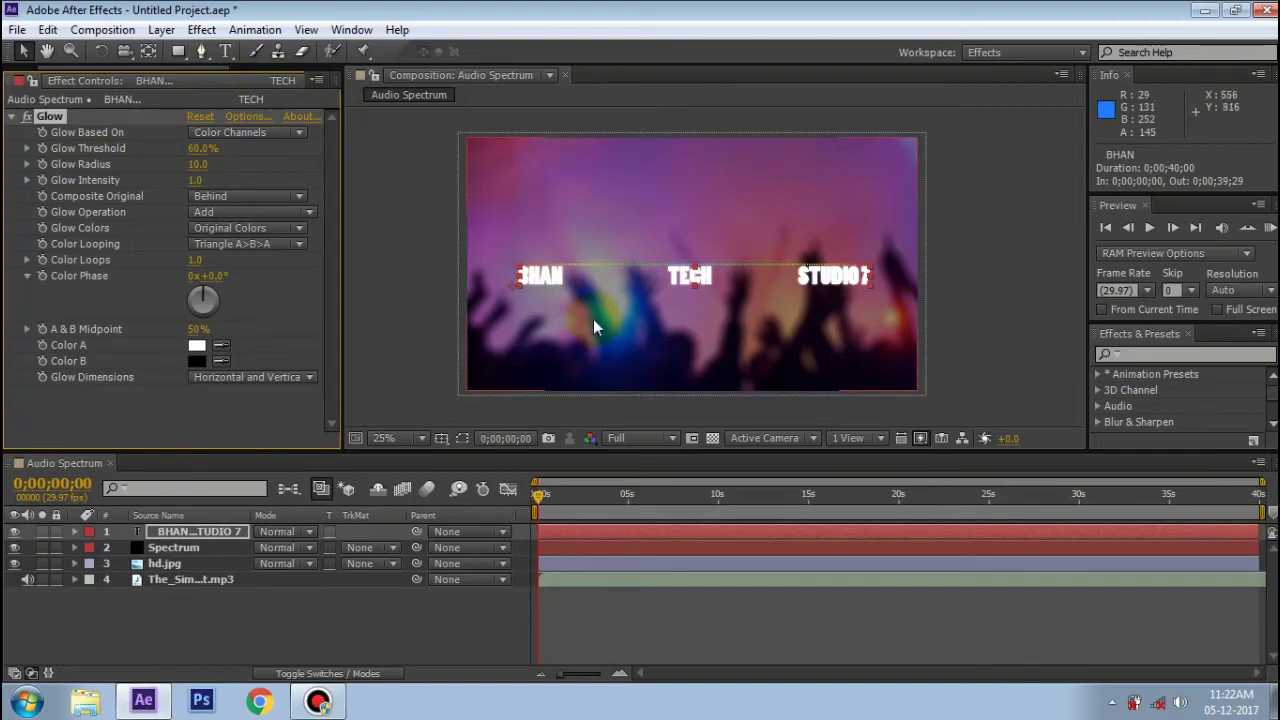
pyautogui.click(694, 549)
pyautogui.click(689, 609)
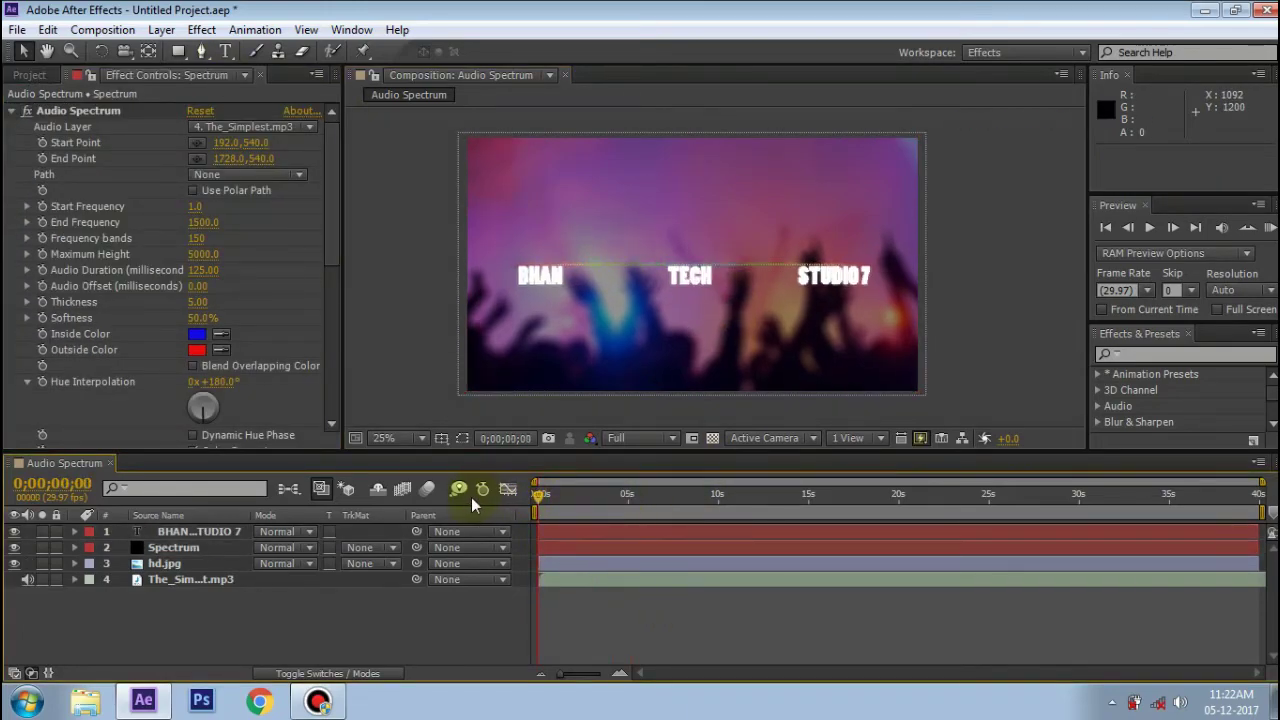
# Step: Set the viewer resolution to Quarter, run a RAM preview with sound, then stop playback
pyautogui.click(1268, 228)
pyautogui.click(640, 438)
pyautogui.click(651, 549)
pyautogui.click(1268, 228)
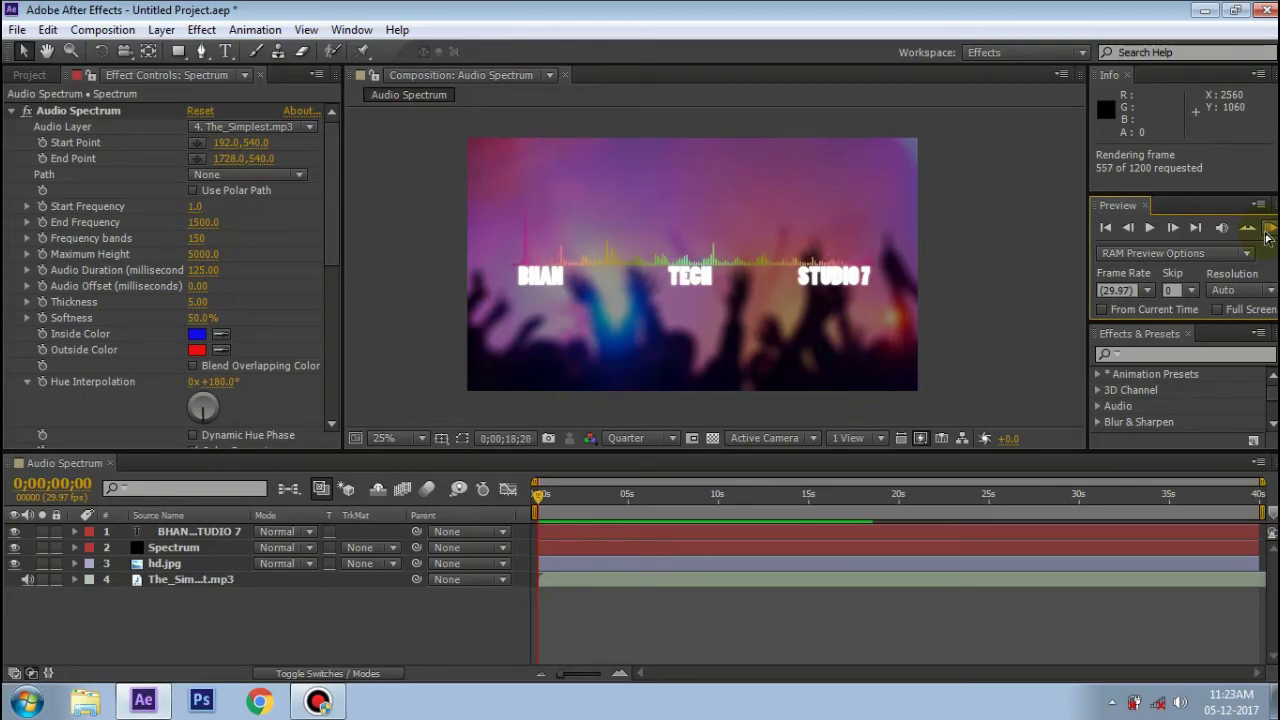
pyautogui.click(1268, 230)
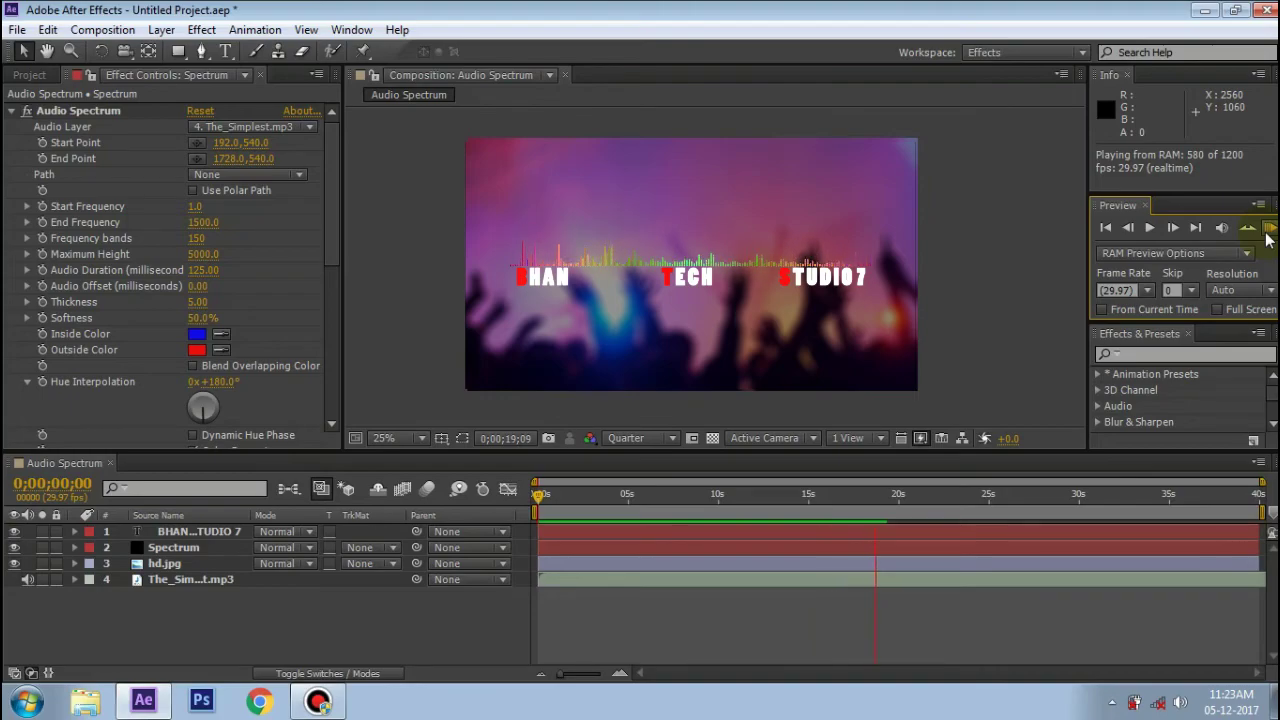
pyautogui.click(1268, 230)
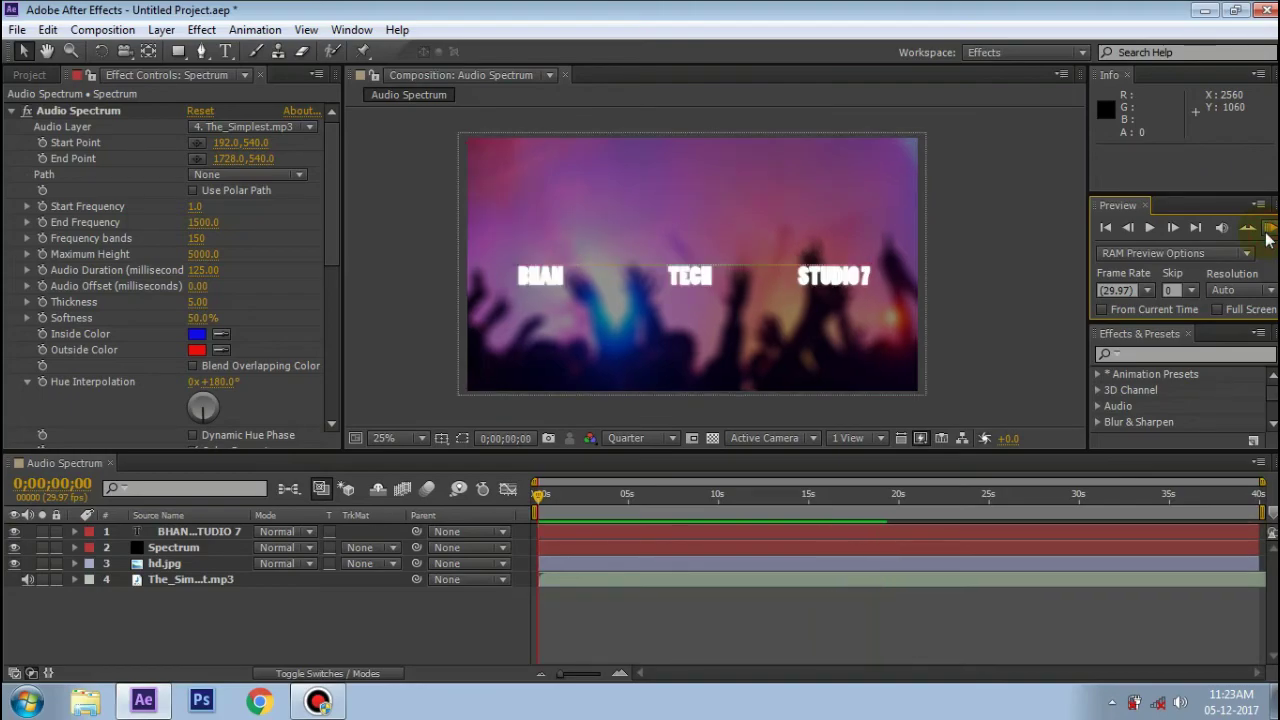